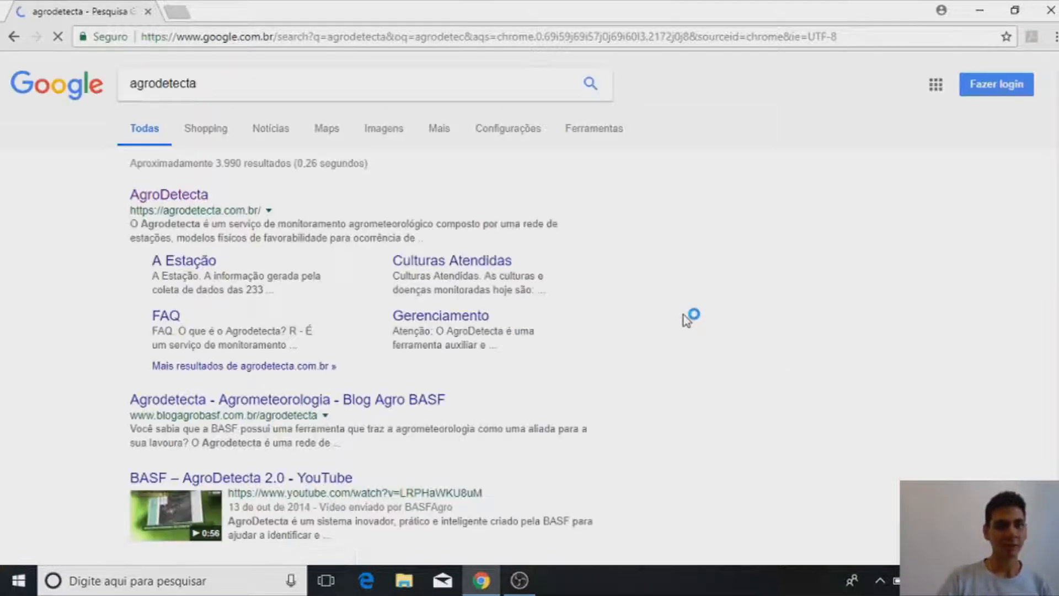
Step: Open the AgroDetecta website from the search results and sign in with the prefilled credentials
{"action": "left_click", "coordinate": [173, 197]}
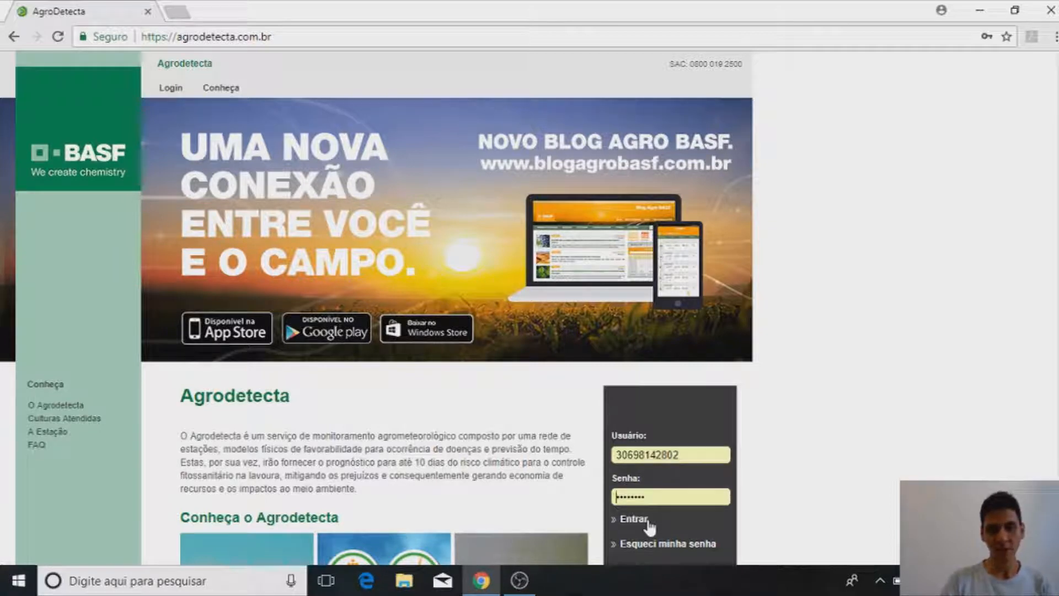
{"action": "left_click", "coordinate": [638, 522]}
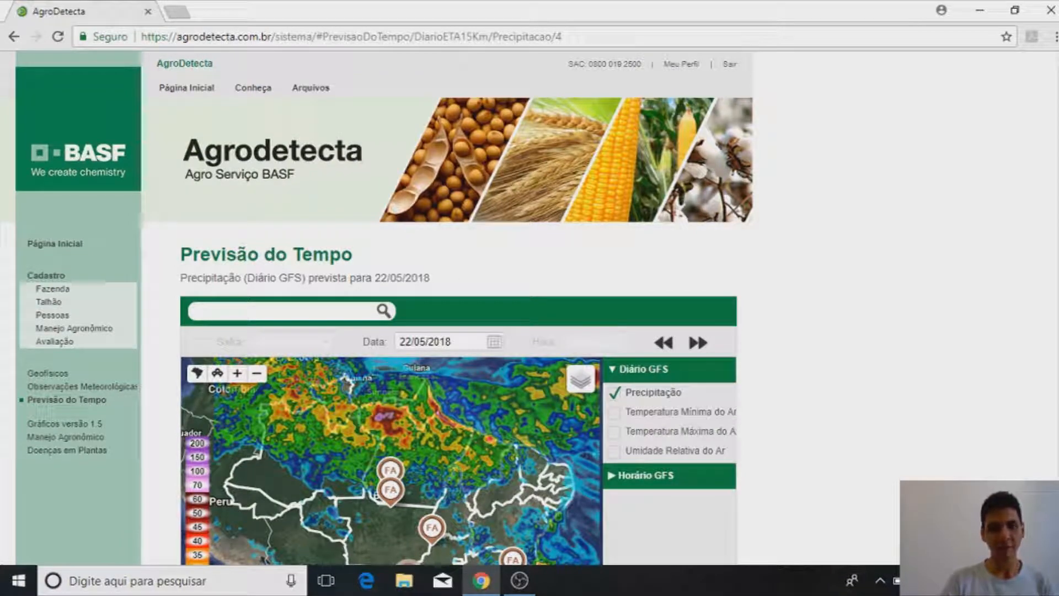
Step: Turn on the Estações layer and turn off Áreas Monitoradas on the weather forecast map
{"action": "scroll", "coordinate": [628, 217], "scroll_direction": "down", "scroll_amount": 4}
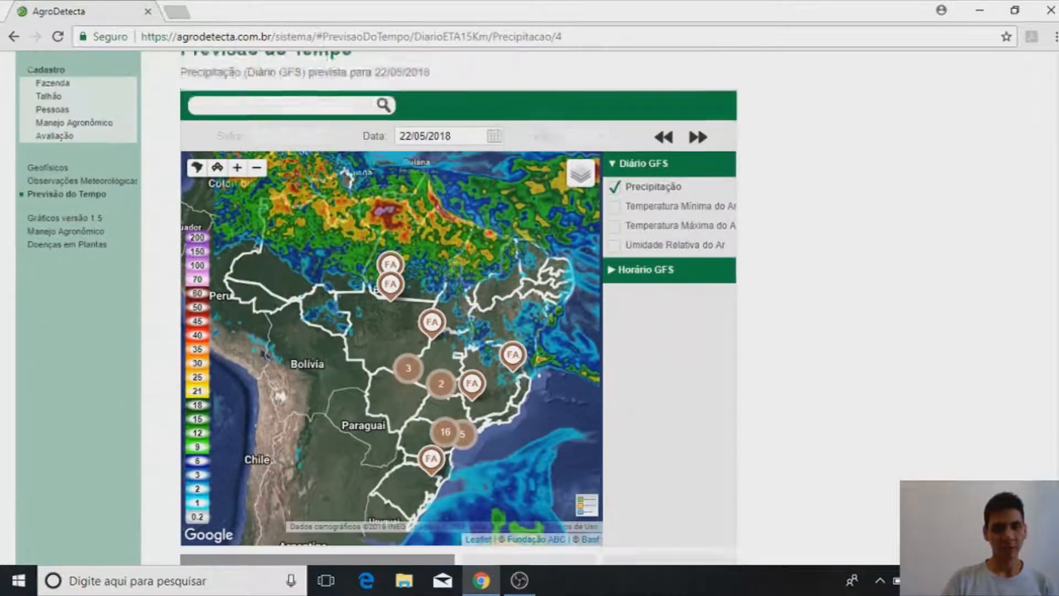
{"action": "mouse_move", "coordinate": [586, 172]}
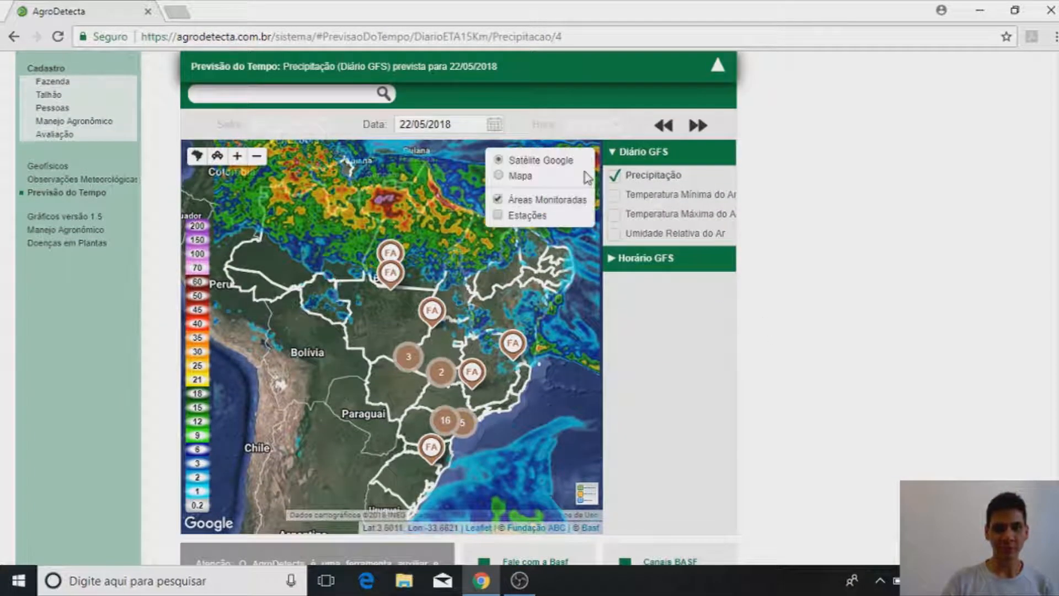
{"action": "left_click", "coordinate": [499, 216]}
{"action": "left_click", "coordinate": [498, 200]}
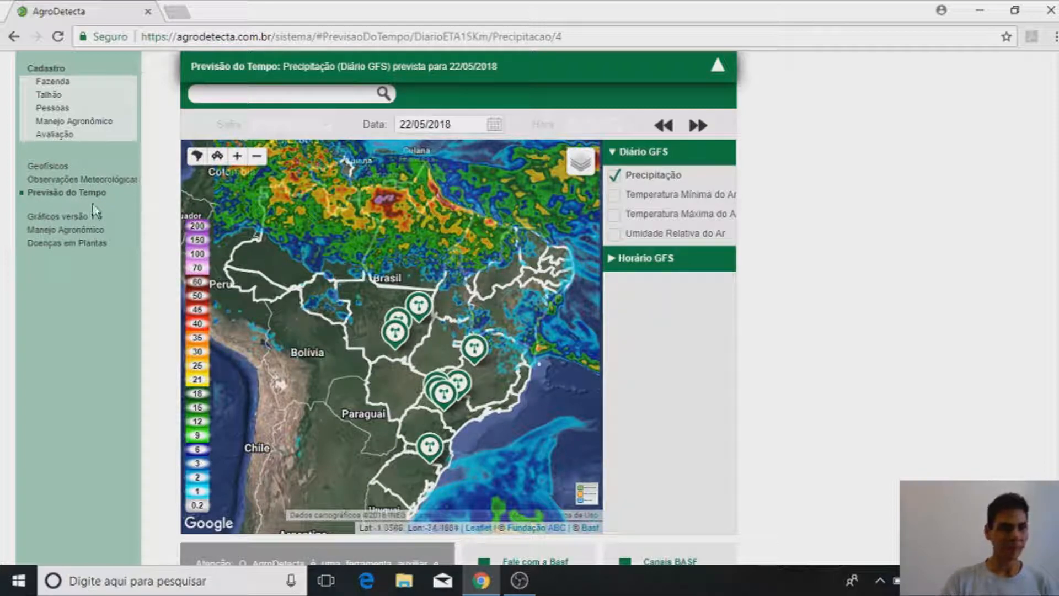
Step: Open Observações Meteorológicas, dismiss the layer messages and select the Pompéia Faz. Fundação Shunji Nishimura station in São Paulo state on the map
{"action": "left_click", "coordinate": [80, 182]}
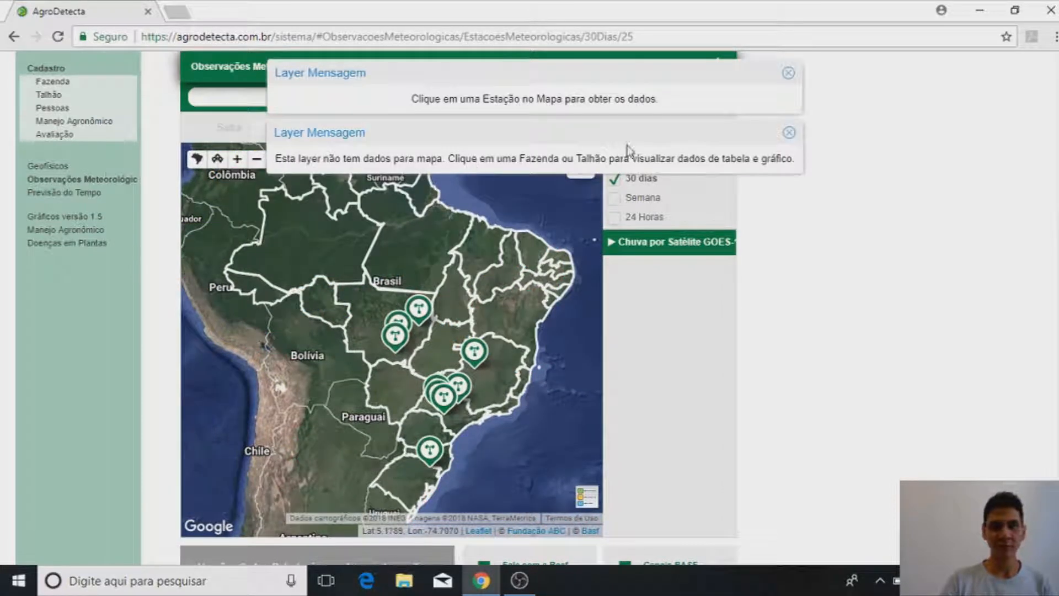
{"action": "left_click", "coordinate": [790, 74]}
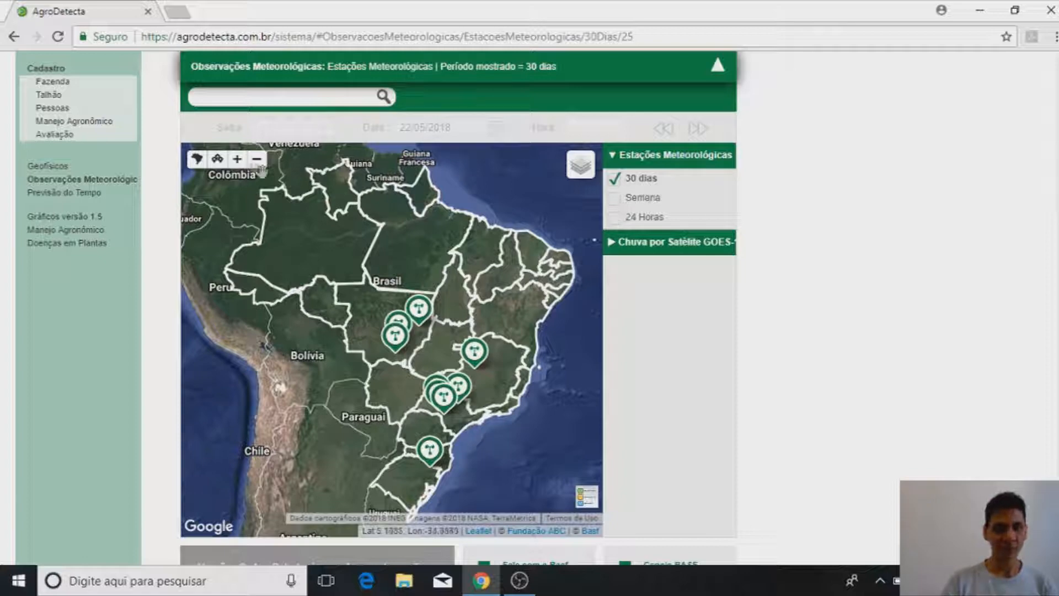
{"action": "left_click", "coordinate": [237, 161]}
{"action": "left_click", "coordinate": [237, 161]}
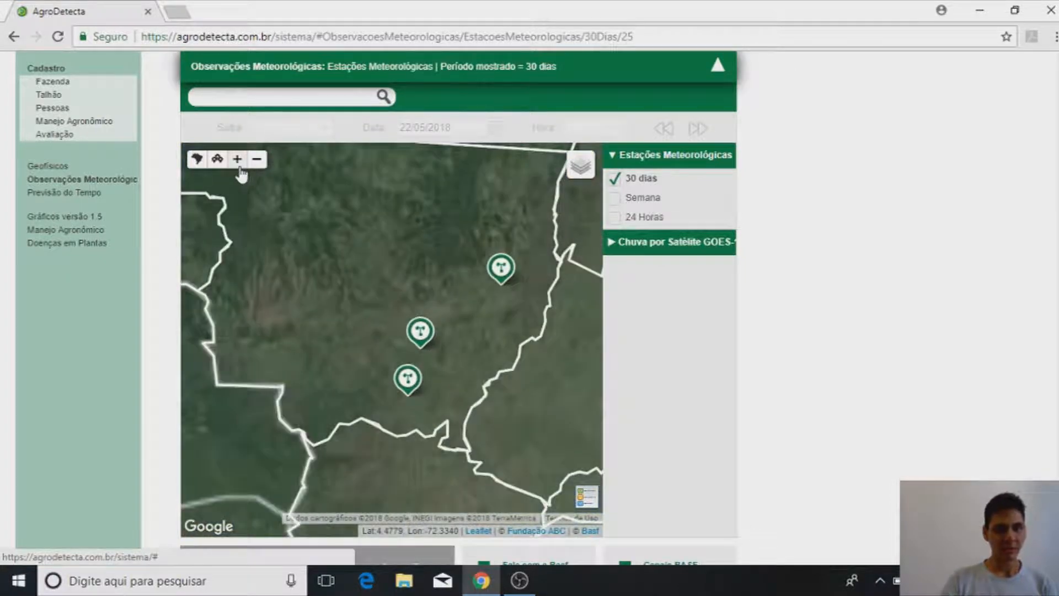
{"action": "left_click_drag", "start_coordinate": [516, 383], "coordinate": [367, 266]}
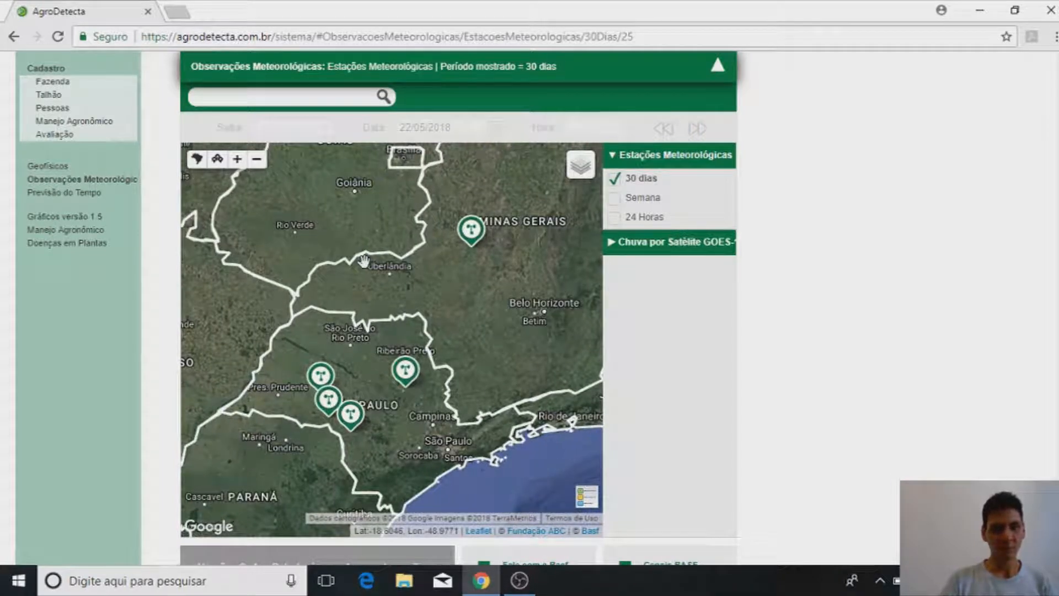
{"action": "left_click", "coordinate": [331, 402]}
{"action": "left_click", "coordinate": [321, 377]}
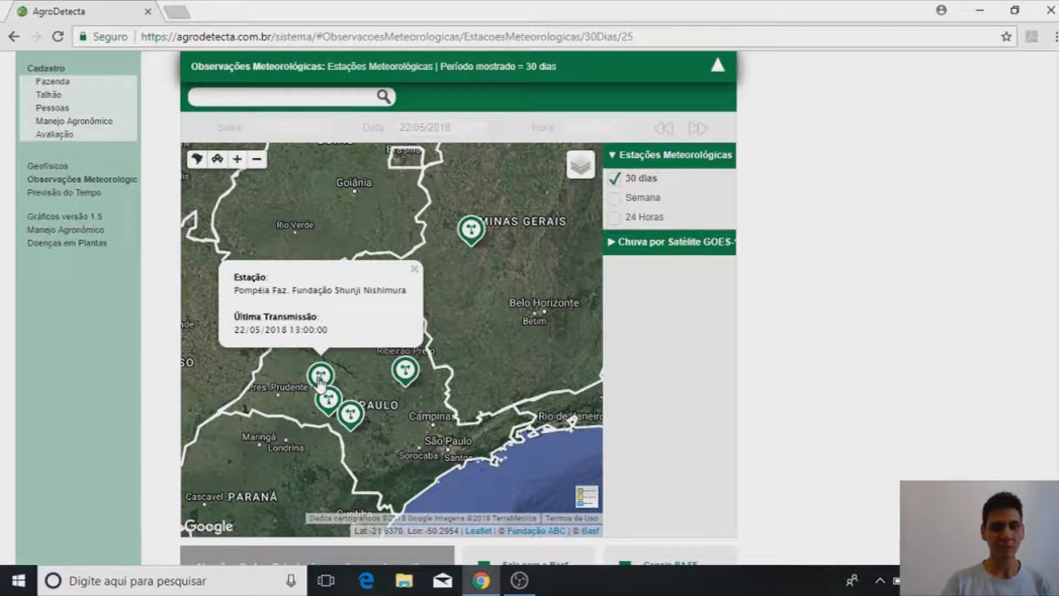
{"action": "left_click", "coordinate": [320, 377]}
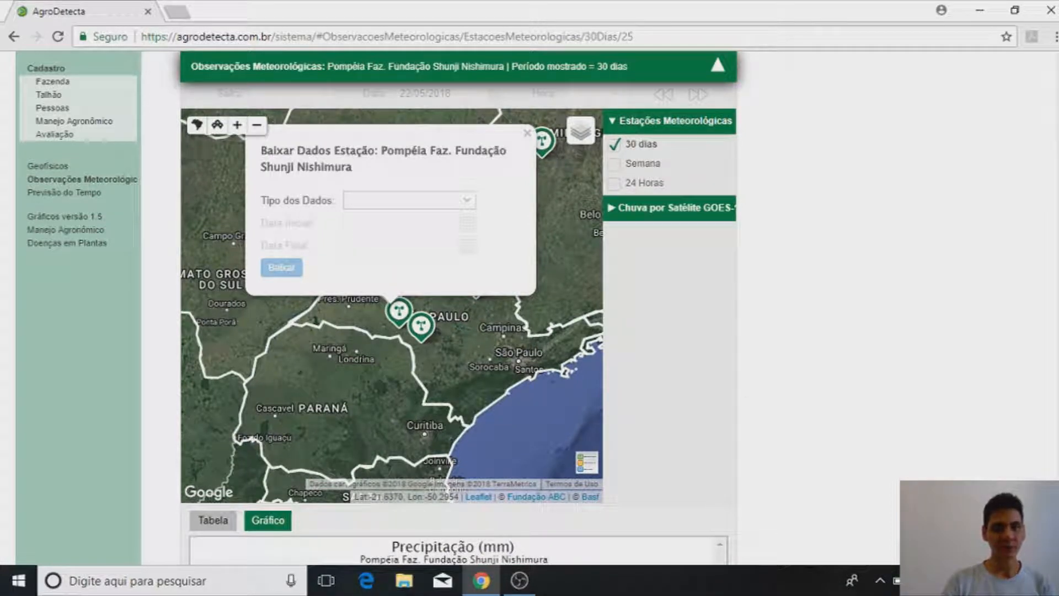
Step: Download the station's Diário data with initial date 05/05/2018 and final date 21/05/2018
{"action": "left_click", "coordinate": [468, 204]}
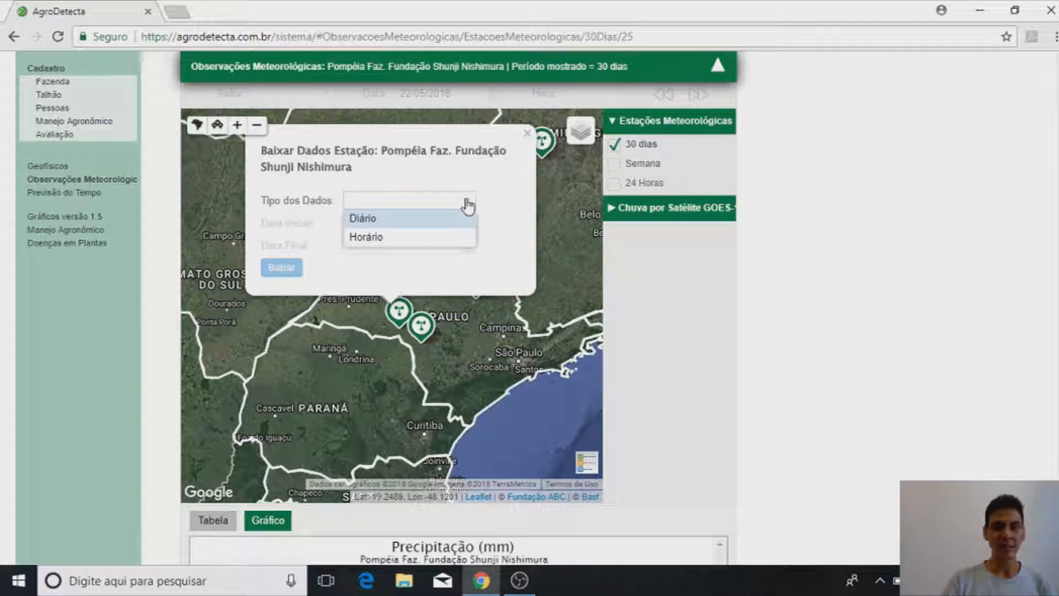
{"action": "left_click", "coordinate": [416, 219]}
{"action": "left_click", "coordinate": [466, 224]}
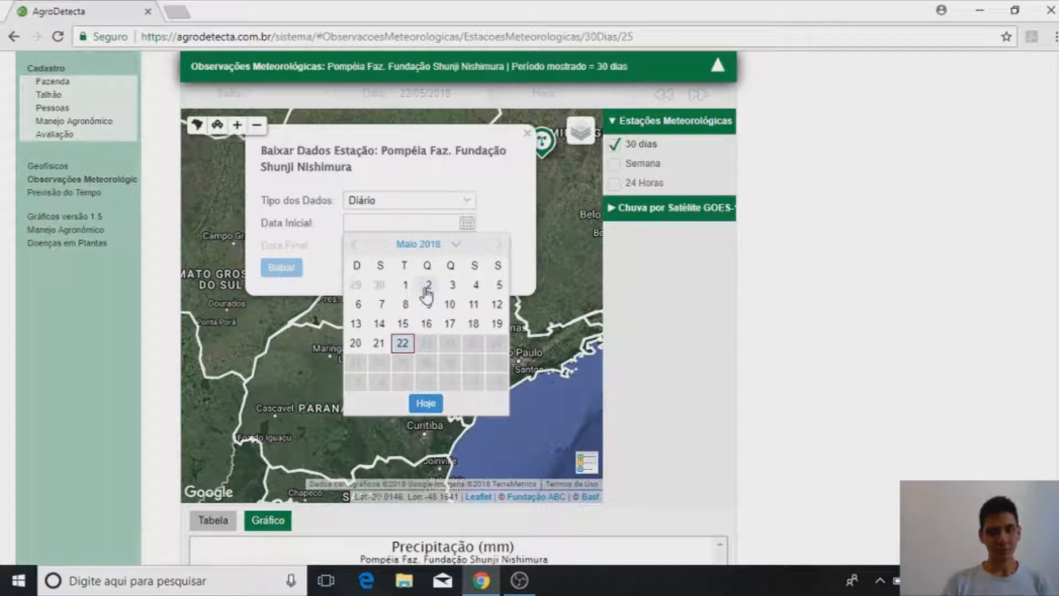
{"action": "left_click", "coordinate": [498, 288]}
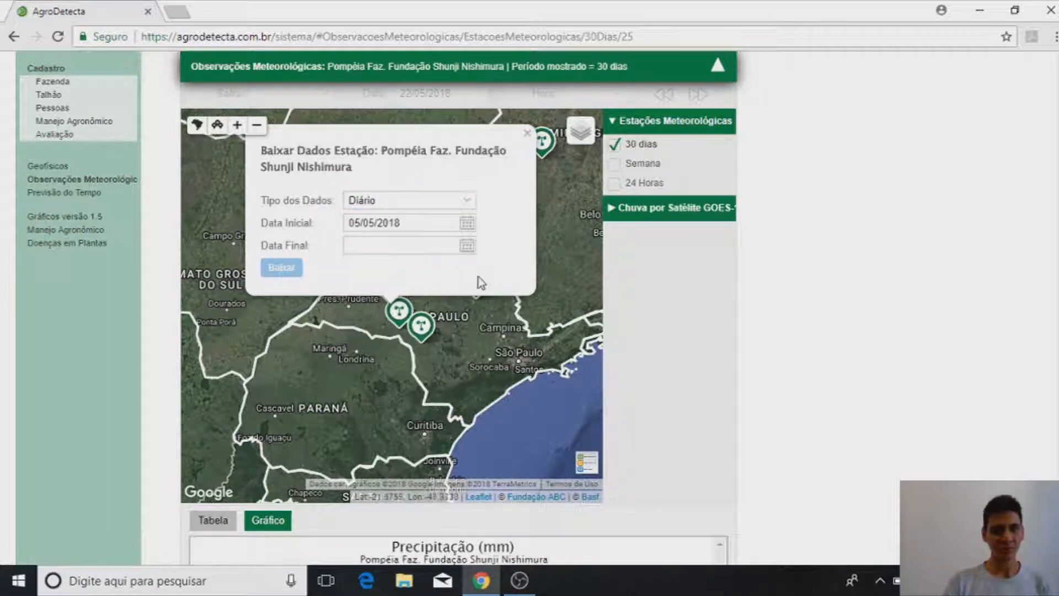
{"action": "left_click", "coordinate": [466, 250]}
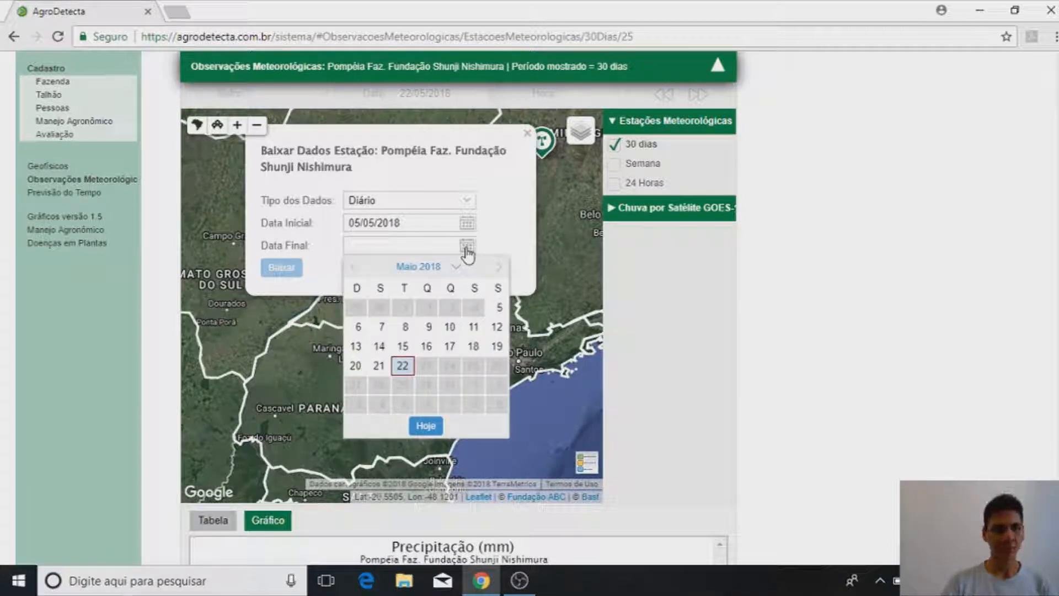
{"action": "left_click", "coordinate": [380, 365]}
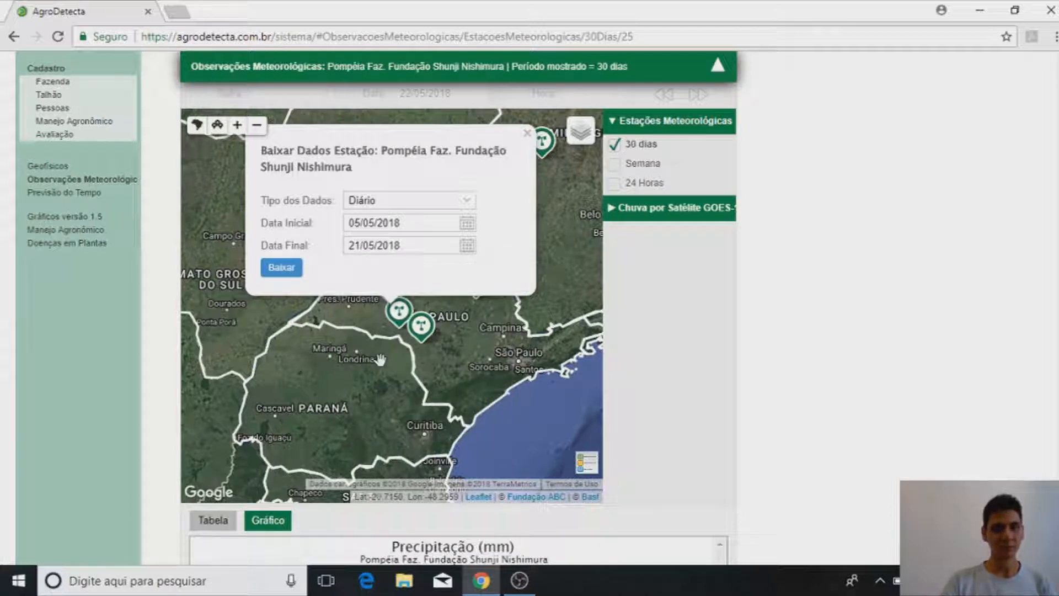
{"action": "left_click", "coordinate": [282, 269]}
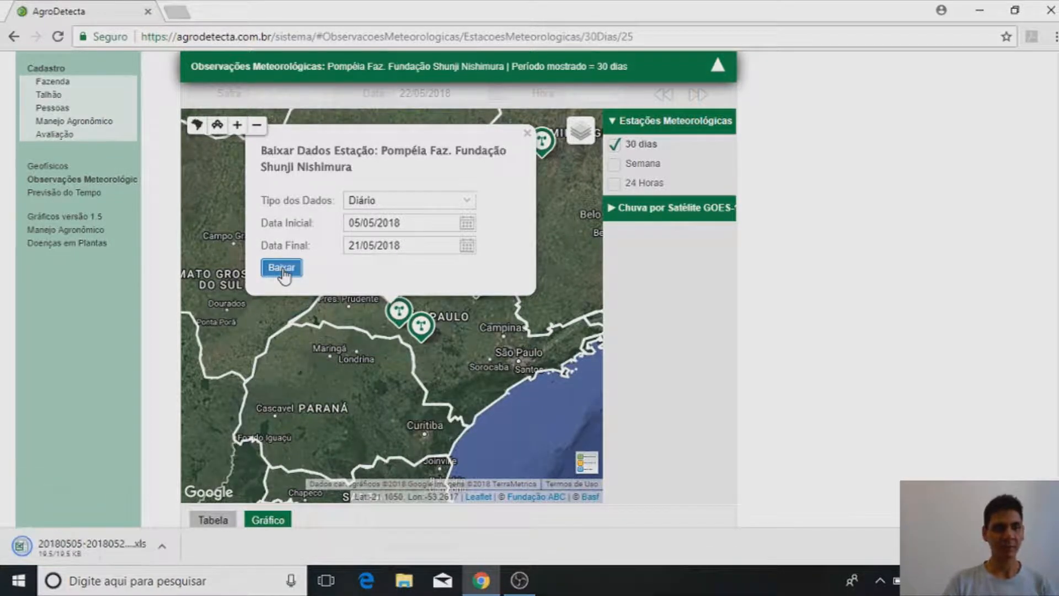
Step: Open the downloaded station report in Excel and enable editing
{"action": "scroll", "coordinate": [283, 274], "scroll_direction": "up", "scroll_amount": 5}
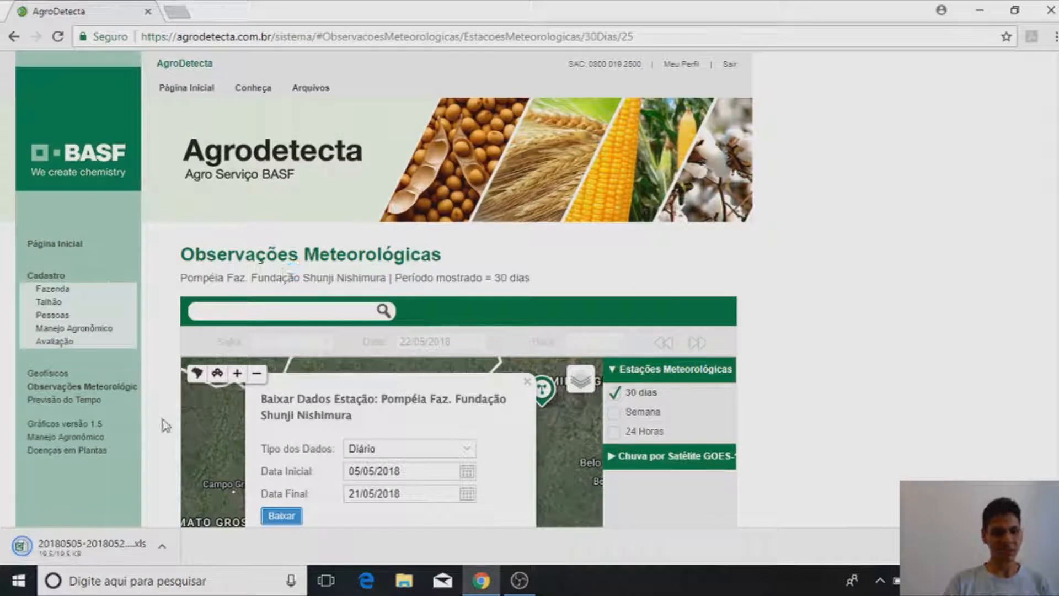
{"action": "left_click", "coordinate": [91, 548]}
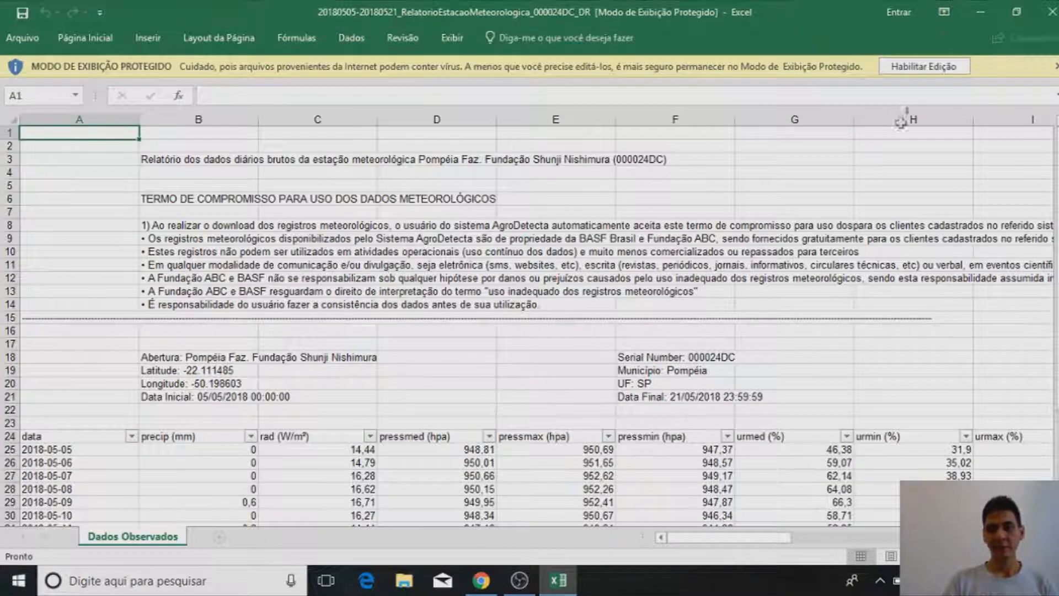
{"action": "left_click", "coordinate": [953, 66]}
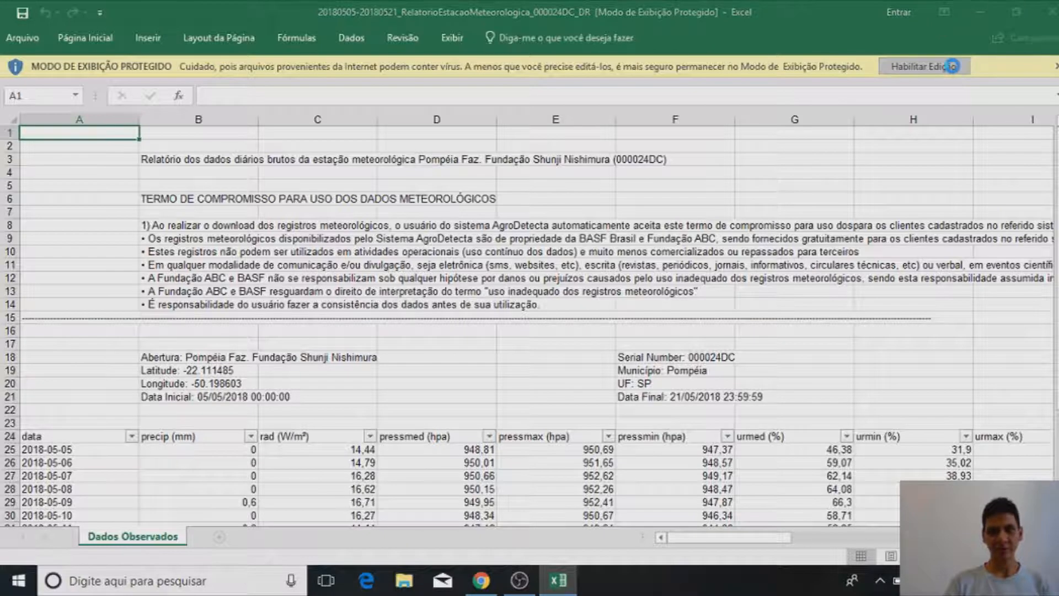
Step: Examine the report's station header, daily records and weather variable columns, including mean temperature and maximum wind speed
{"action": "left_click", "coordinate": [509, 206]}
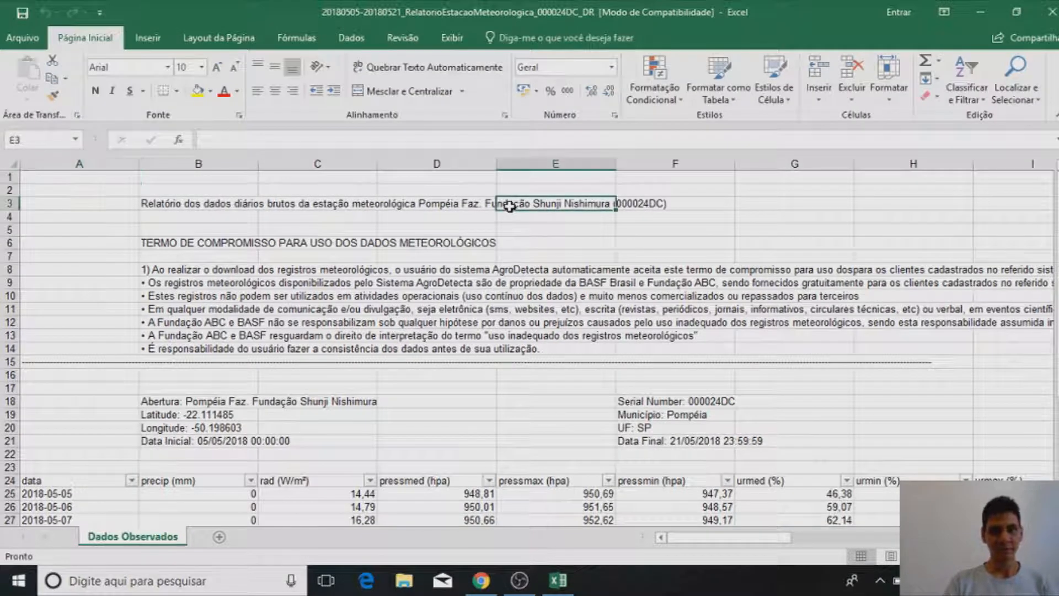
{"action": "left_click", "coordinate": [464, 205]}
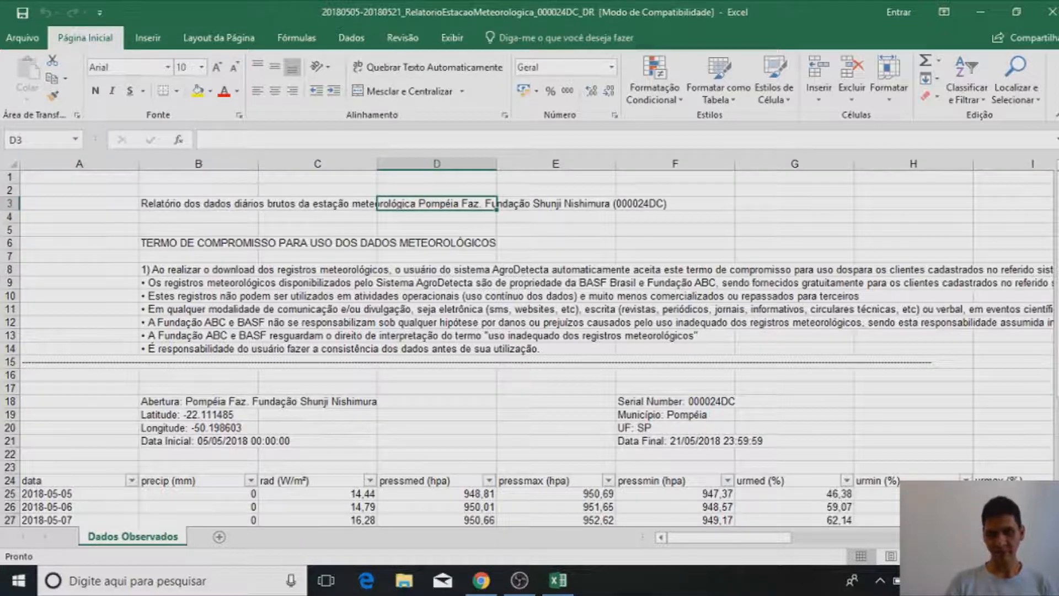
{"action": "scroll", "coordinate": [759, 469], "scroll_direction": "down", "scroll_amount": 2}
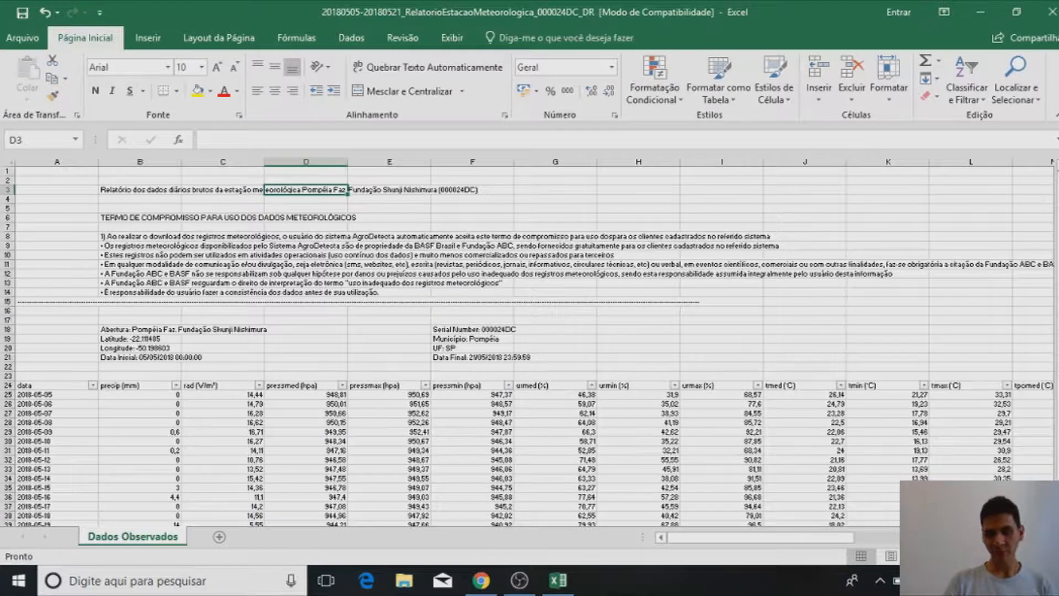
{"action": "scroll", "coordinate": [806, 471], "scroll_direction": "up", "scroll_amount": 2}
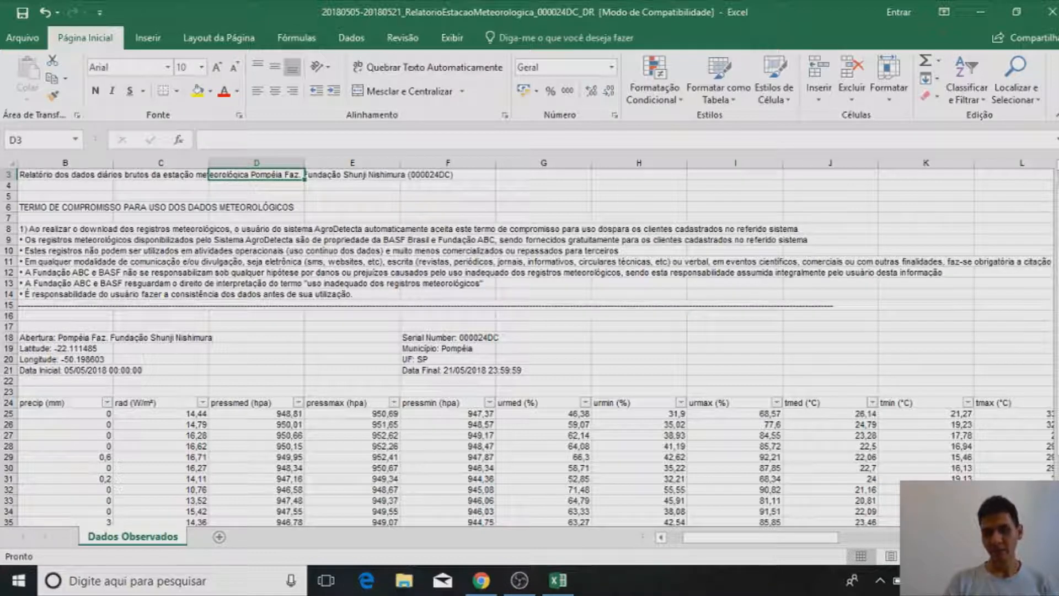
{"action": "scroll", "coordinate": [530, 342], "scroll_direction": "right", "scroll_amount": 4}
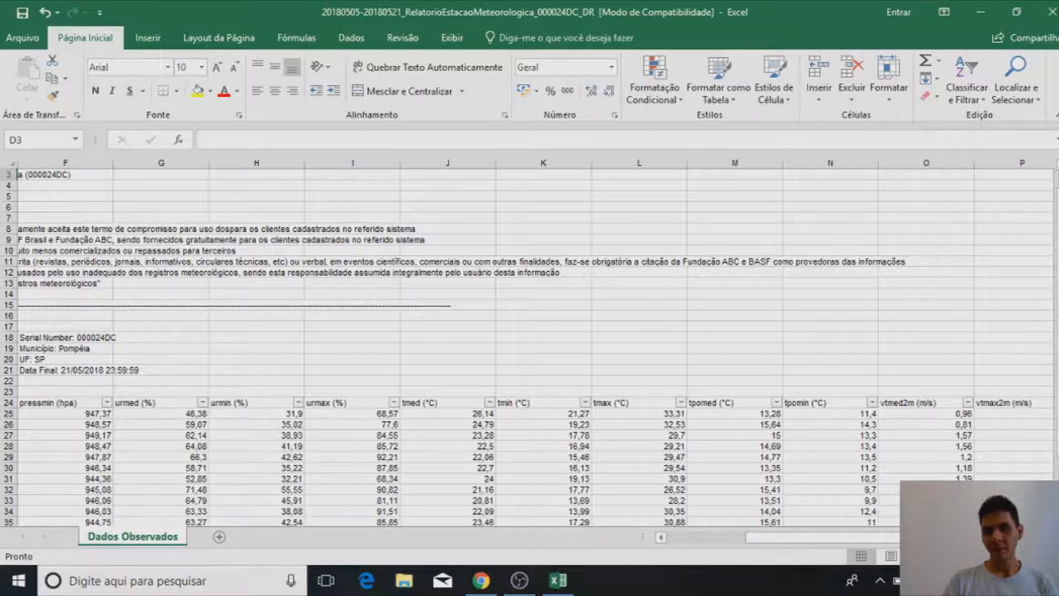
{"action": "scroll", "coordinate": [530, 342], "scroll_direction": "right", "scroll_amount": 3}
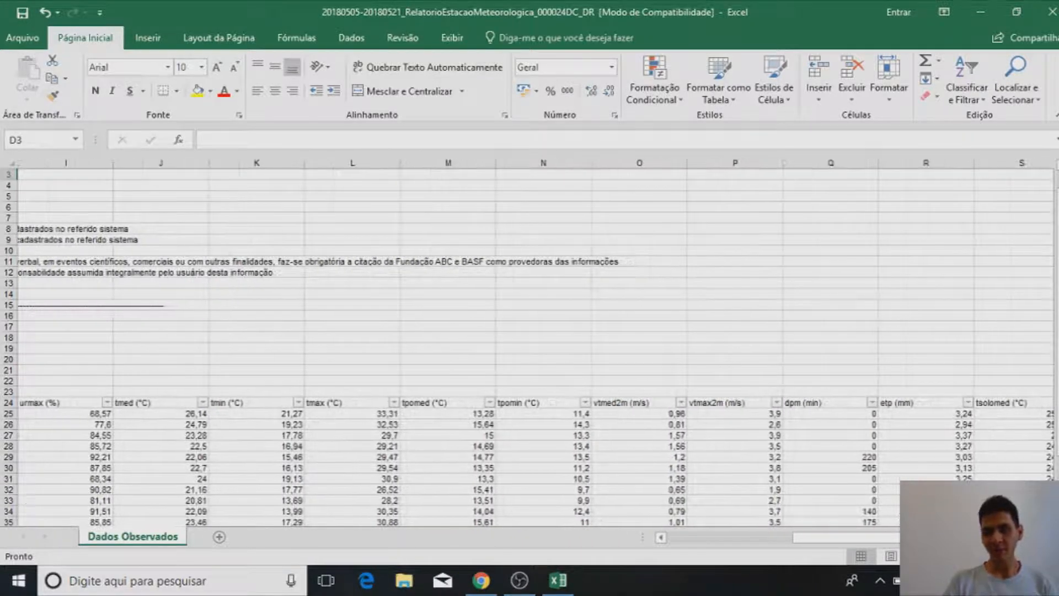
{"action": "scroll", "coordinate": [530, 342], "scroll_direction": "right", "scroll_amount": 4}
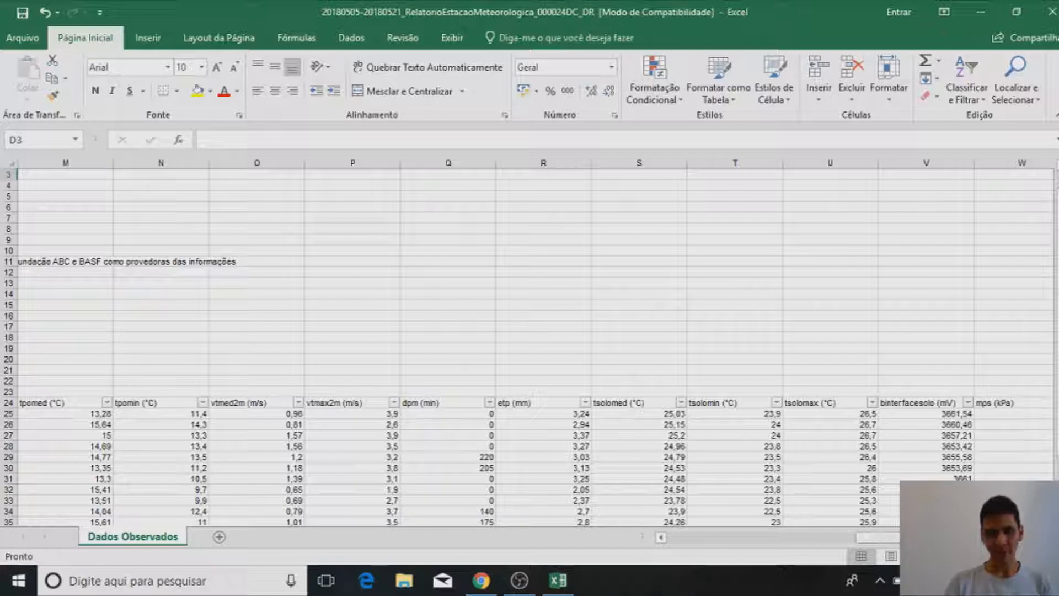
{"action": "left_click_drag", "start_coordinate": [877, 537], "coordinate": [737, 555]}
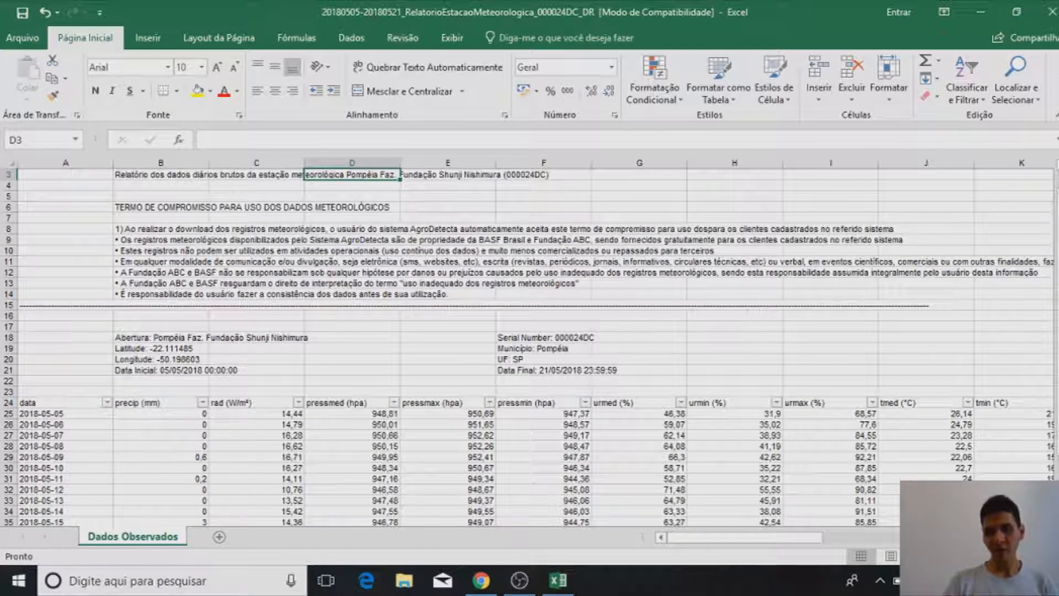
{"action": "scroll", "coordinate": [528, 347], "scroll_direction": "down", "scroll_amount": 3}
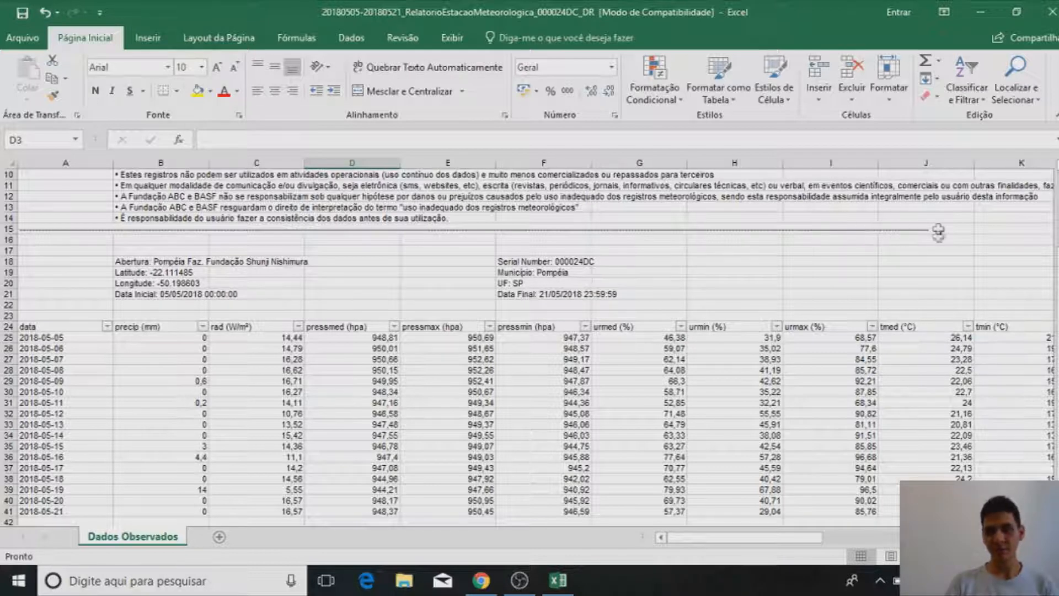
{"action": "left_click", "coordinate": [919, 158]}
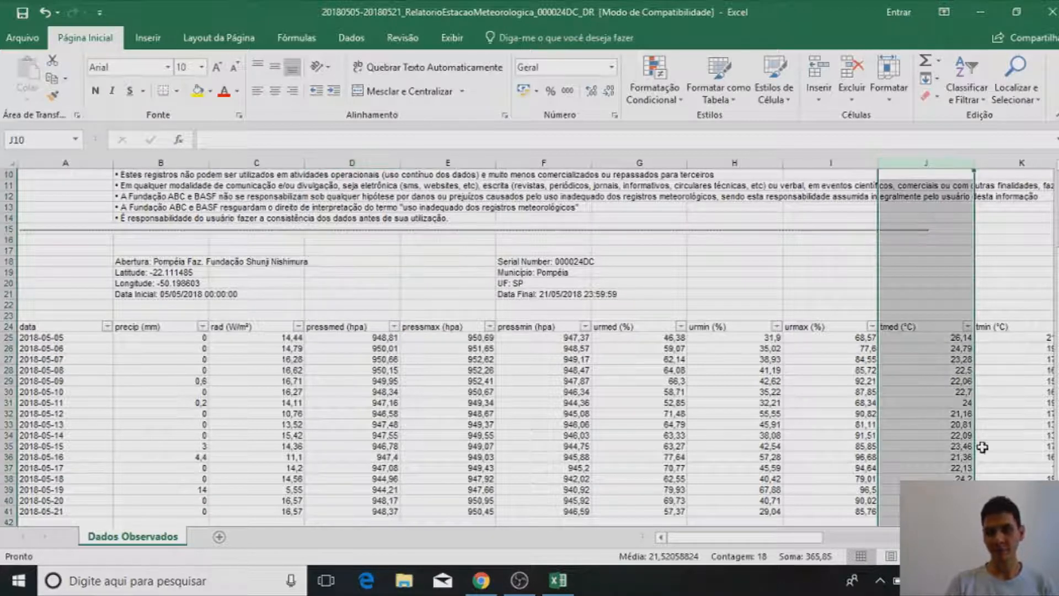
{"action": "scroll", "coordinate": [902, 243], "scroll_direction": "right", "scroll_amount": 7}
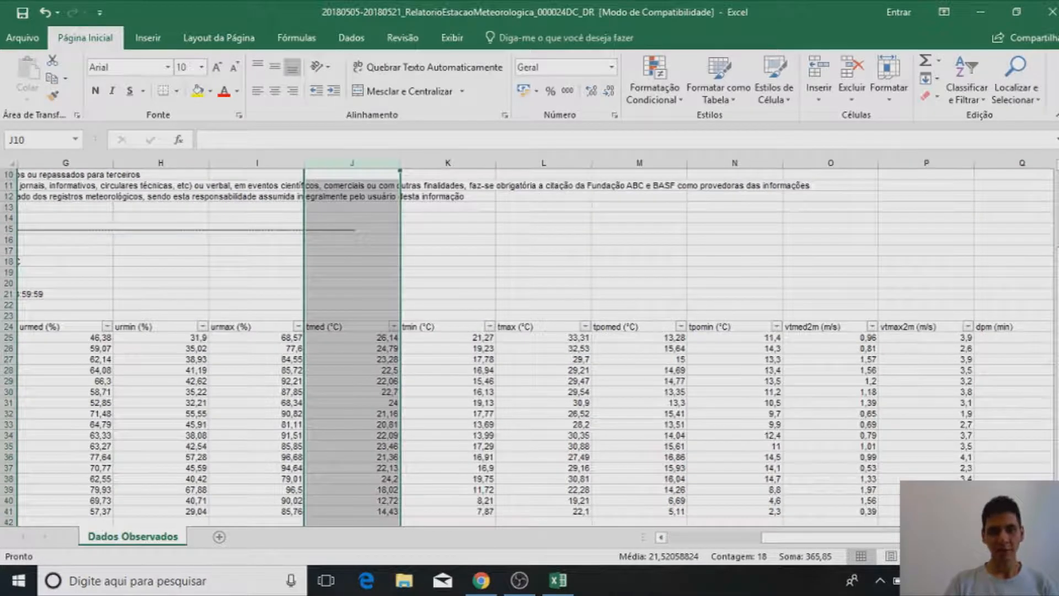
{"action": "left_click", "coordinate": [920, 161]}
Step: Switch back to the AgroDetecta map in Chrome and select the Pompéia Faz. Fundação Shunji Nishimura station again
{"action": "left_click", "coordinate": [491, 586]}
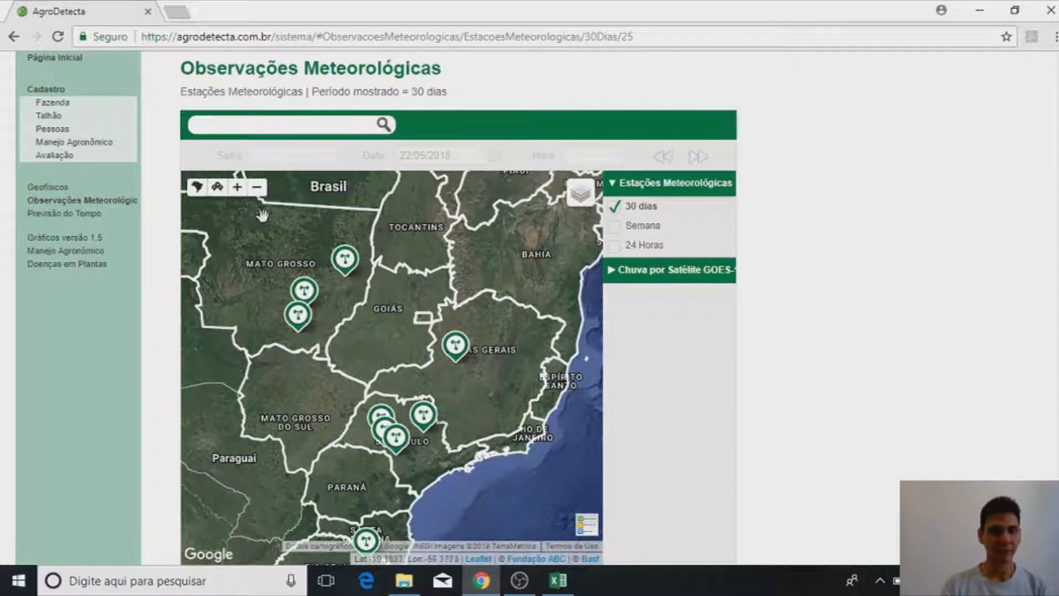
{"action": "left_click", "coordinate": [239, 188]}
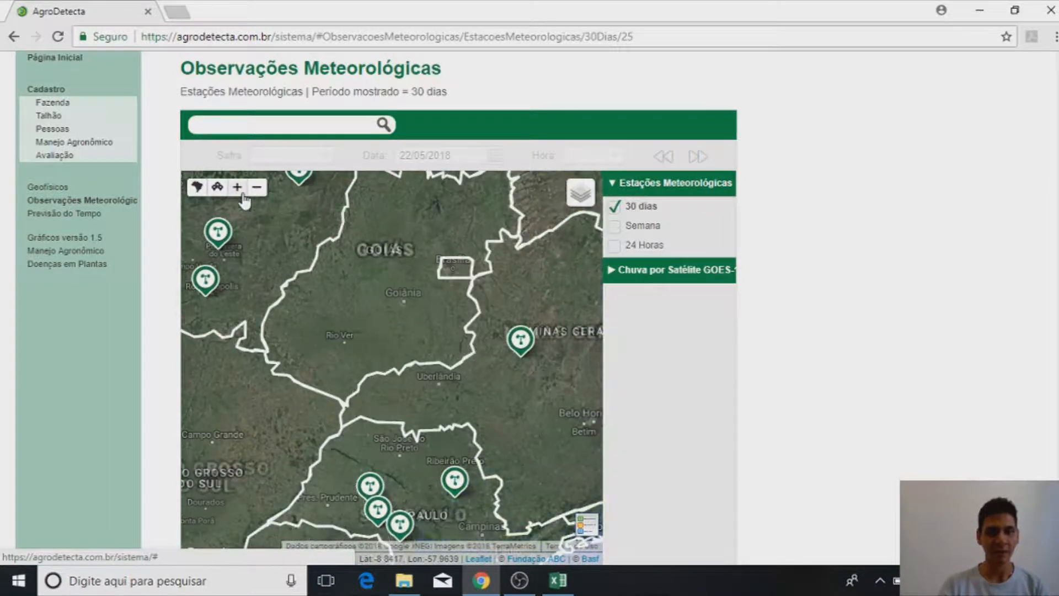
{"action": "left_click_drag", "start_coordinate": [370, 324], "coordinate": [324, 237]}
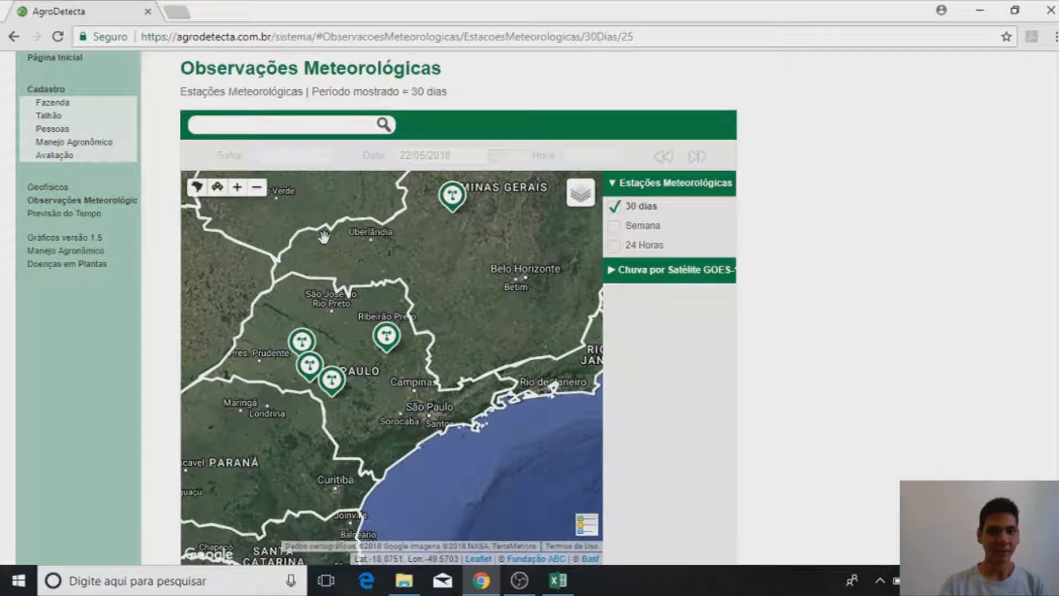
{"action": "left_click", "coordinate": [302, 341]}
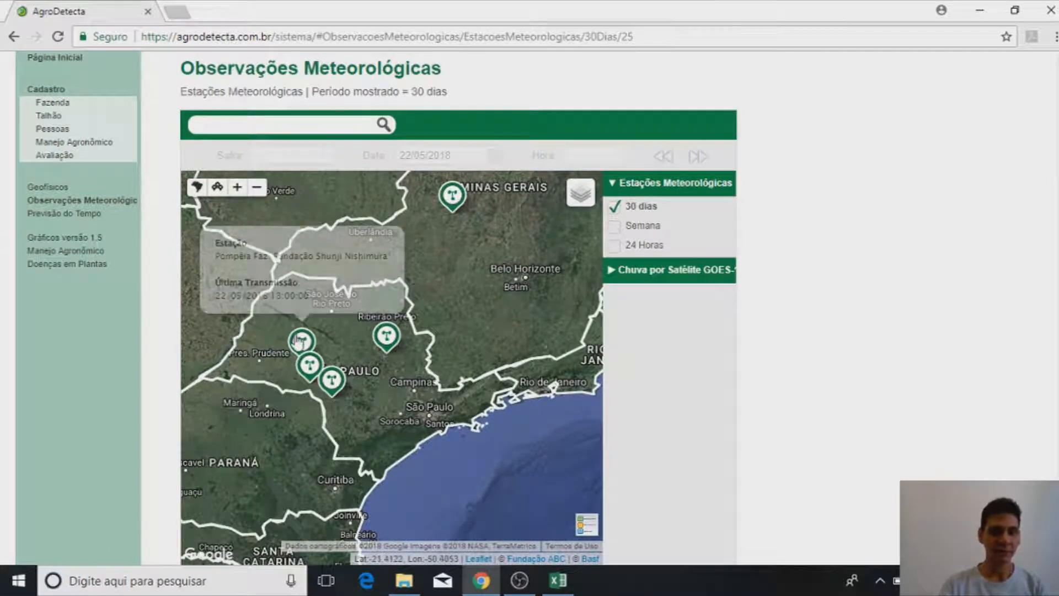
Step: View the details of the São Carlos Faz. EMBRAPA Canchim station on the map and locate the other São Paulo stations
{"action": "left_click", "coordinate": [386, 333]}
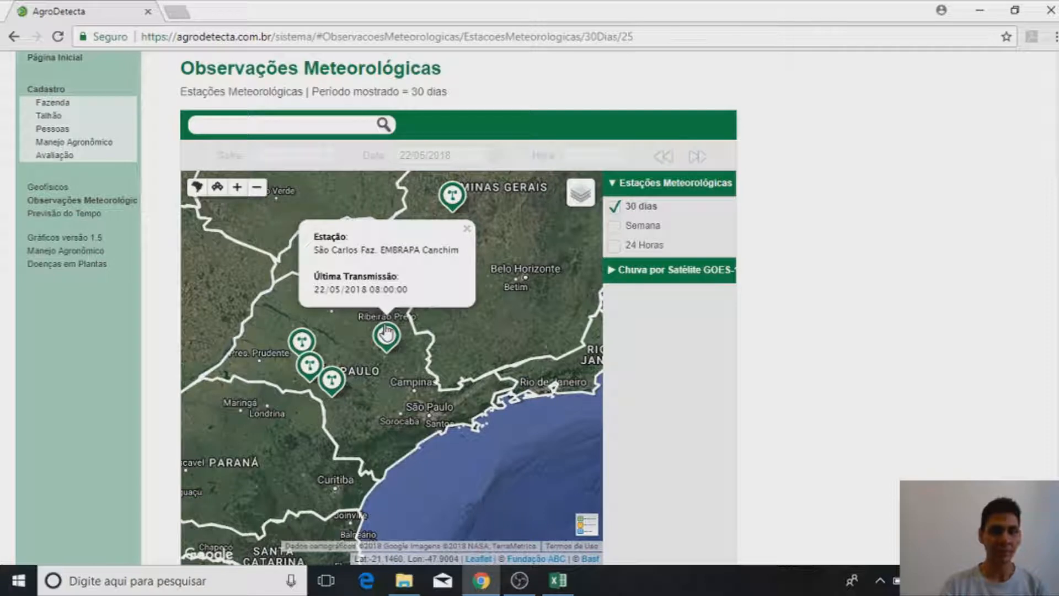
{"action": "mouse_move", "coordinate": [340, 377]}
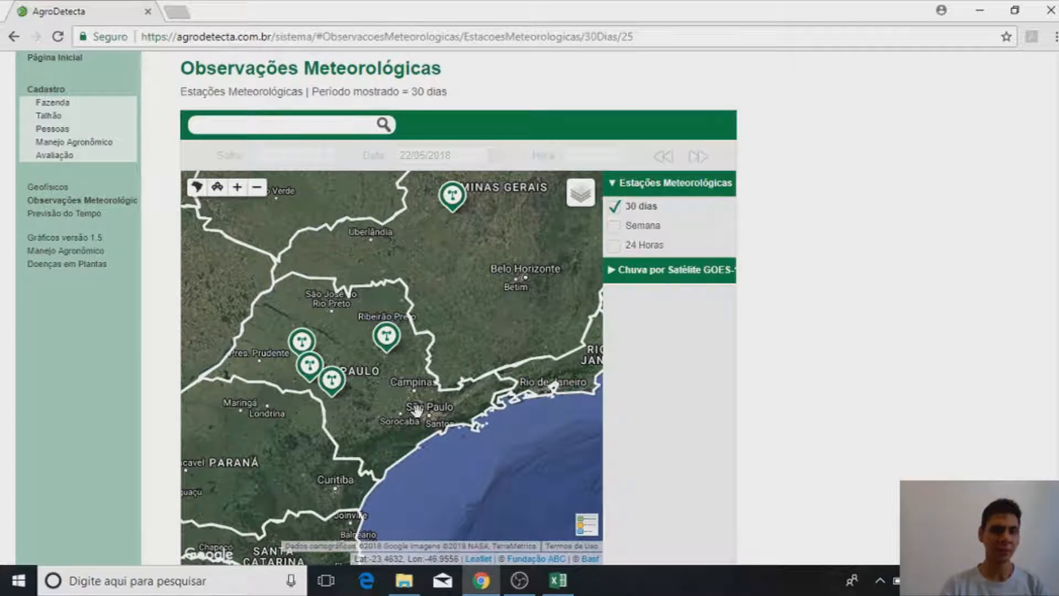
Step: Switch to the TABELA_BASES_PRONTA workbook in Excel and insert the Grafico image from the SOSAP folder
{"action": "key", "text": "alt+Tab"}
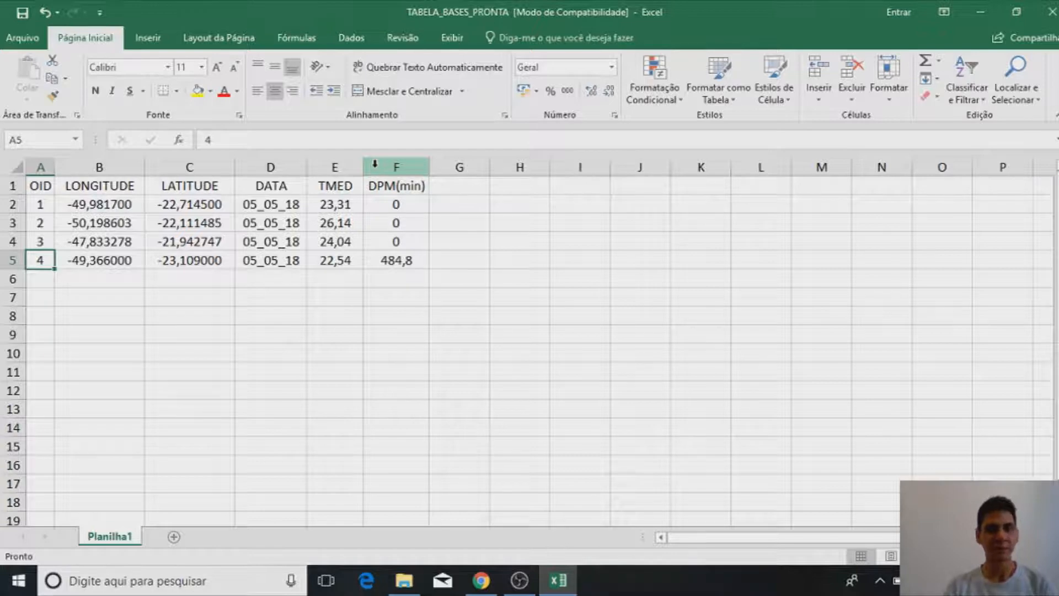
{"action": "left_click", "coordinate": [148, 39]}
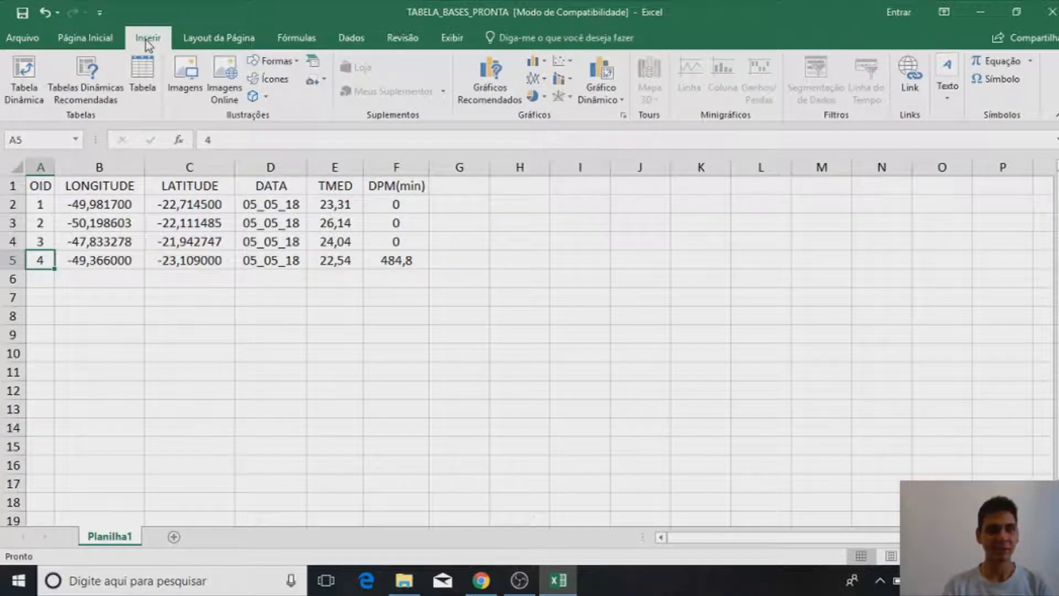
{"action": "left_click", "coordinate": [185, 73]}
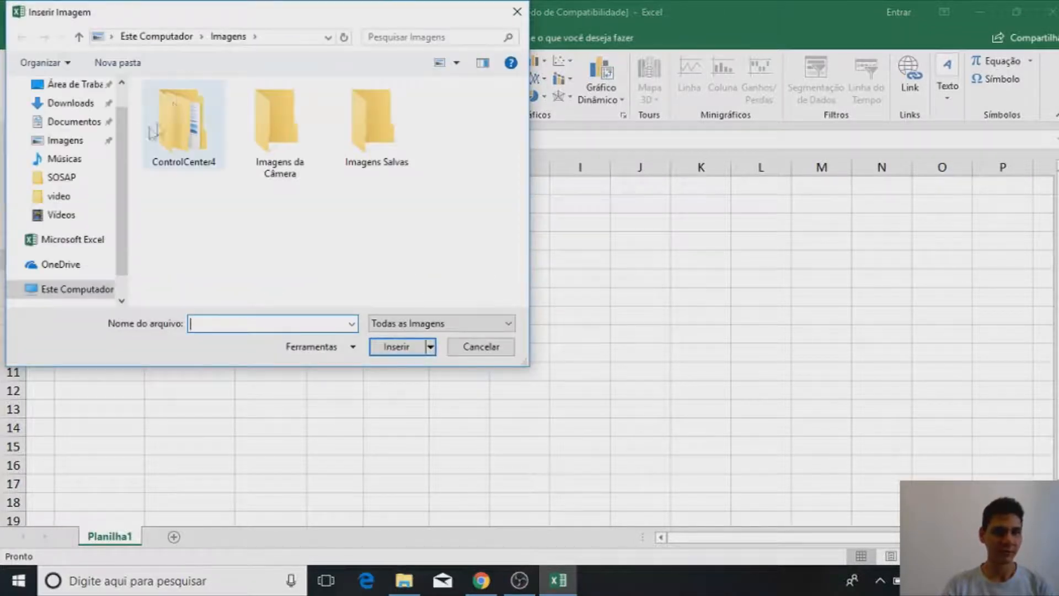
{"action": "left_click", "coordinate": [77, 178]}
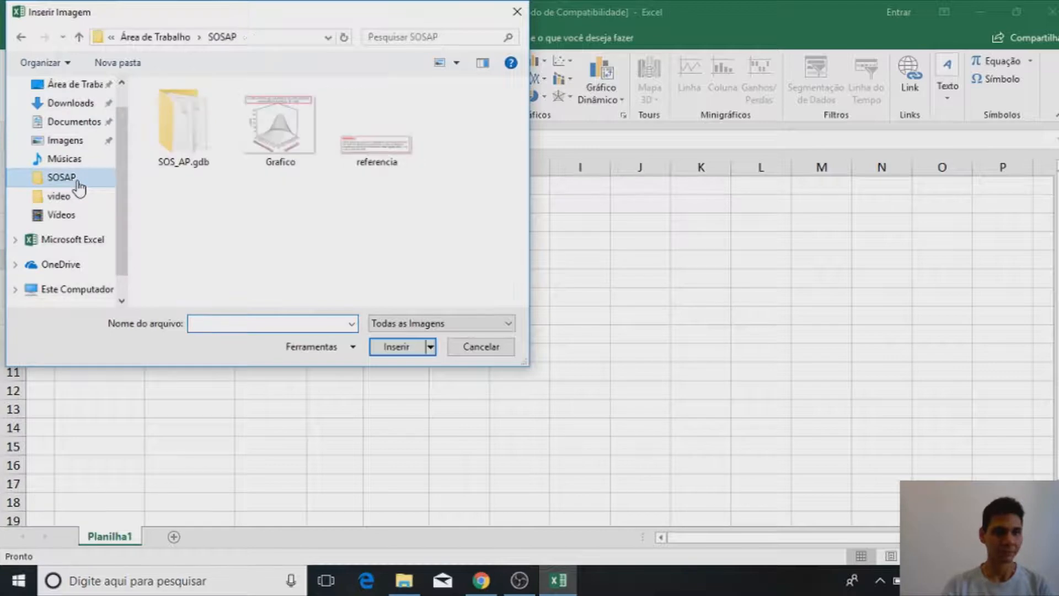
{"action": "left_click", "coordinate": [296, 137]}
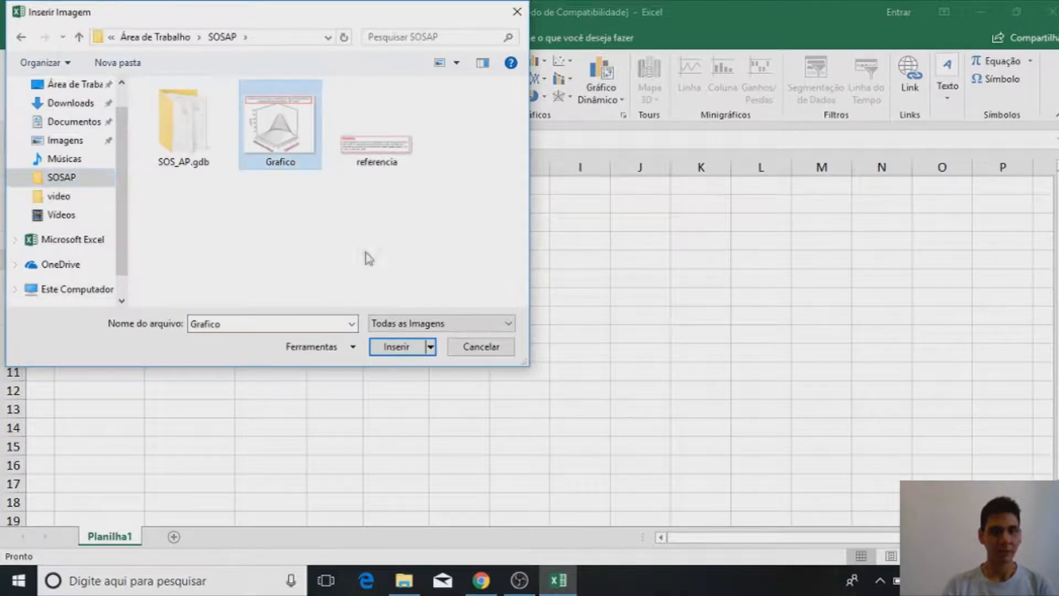
{"action": "left_click", "coordinate": [410, 348]}
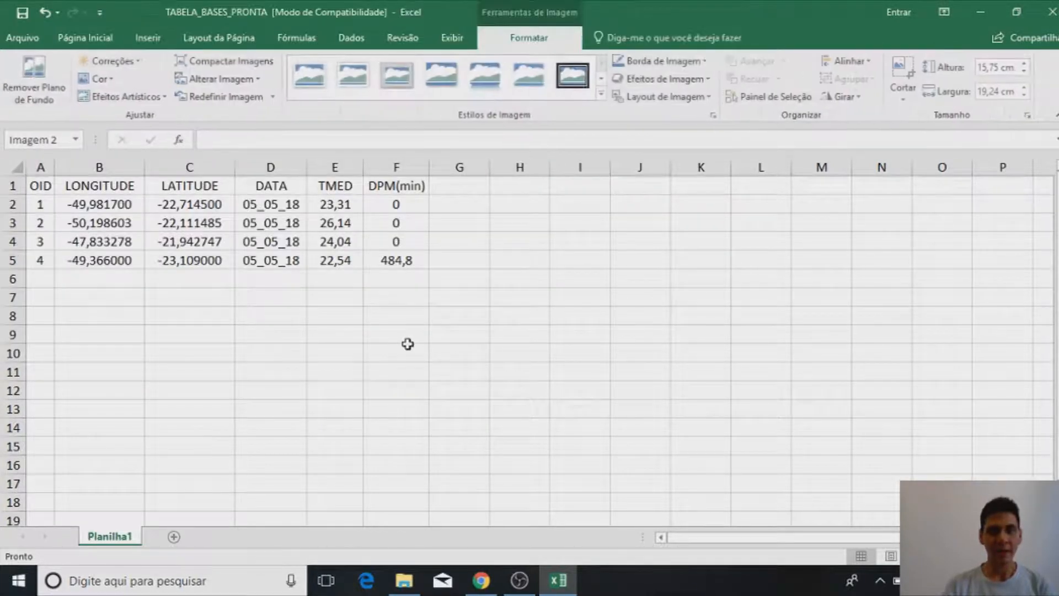
Step: Shrink the Grafico picture to about 9,17 cm high by 11,2 cm wide and place it beside the data table, over columns J to P
{"action": "left_click_drag", "start_coordinate": [408, 347], "coordinate": [577, 279]}
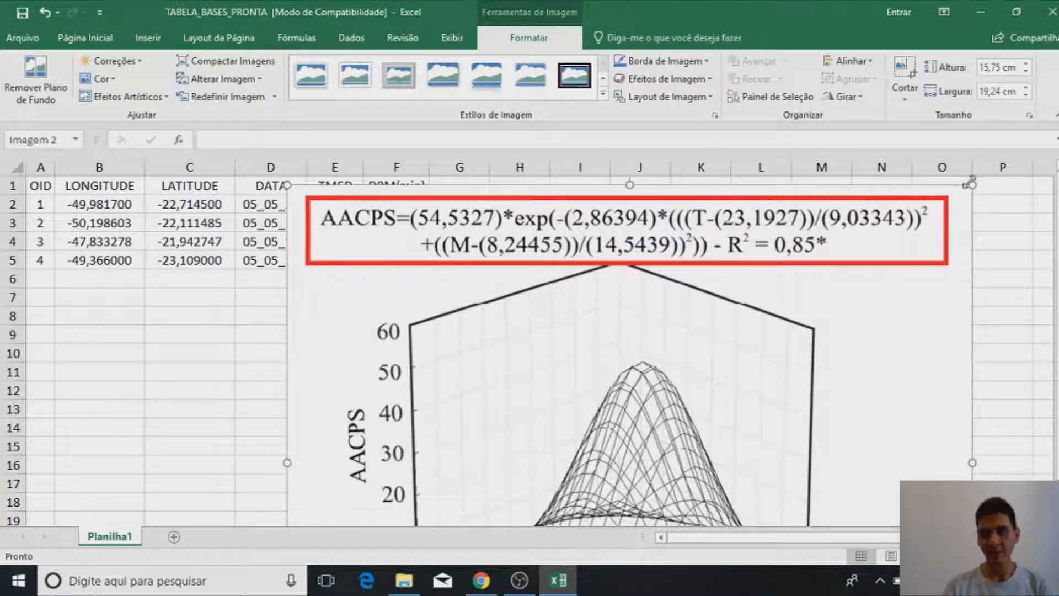
{"action": "left_click_drag", "start_coordinate": [973, 186], "coordinate": [728, 379]}
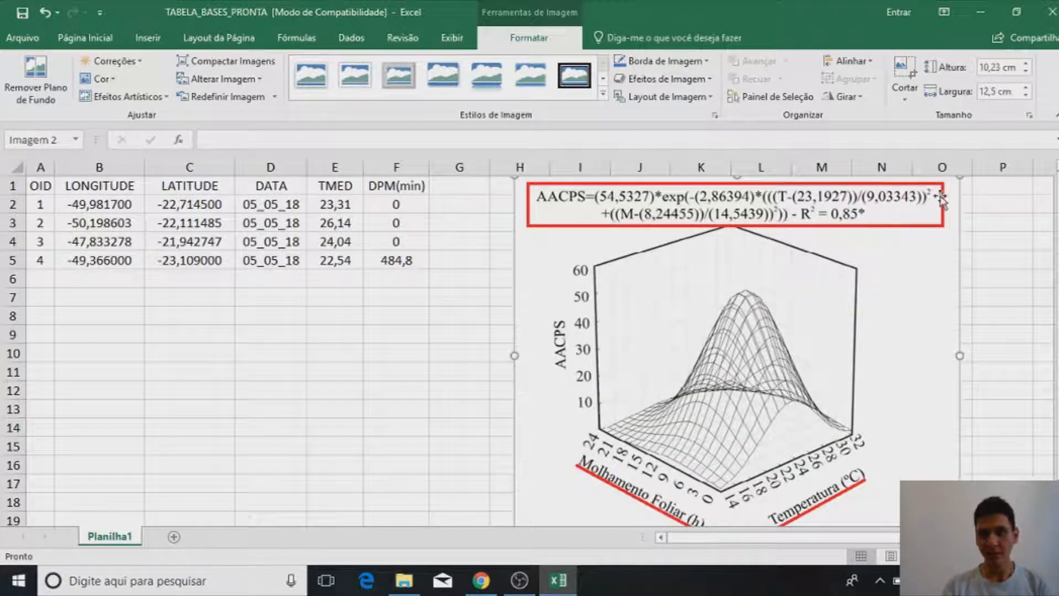
{"action": "left_click_drag", "start_coordinate": [960, 175], "coordinate": [914, 216]}
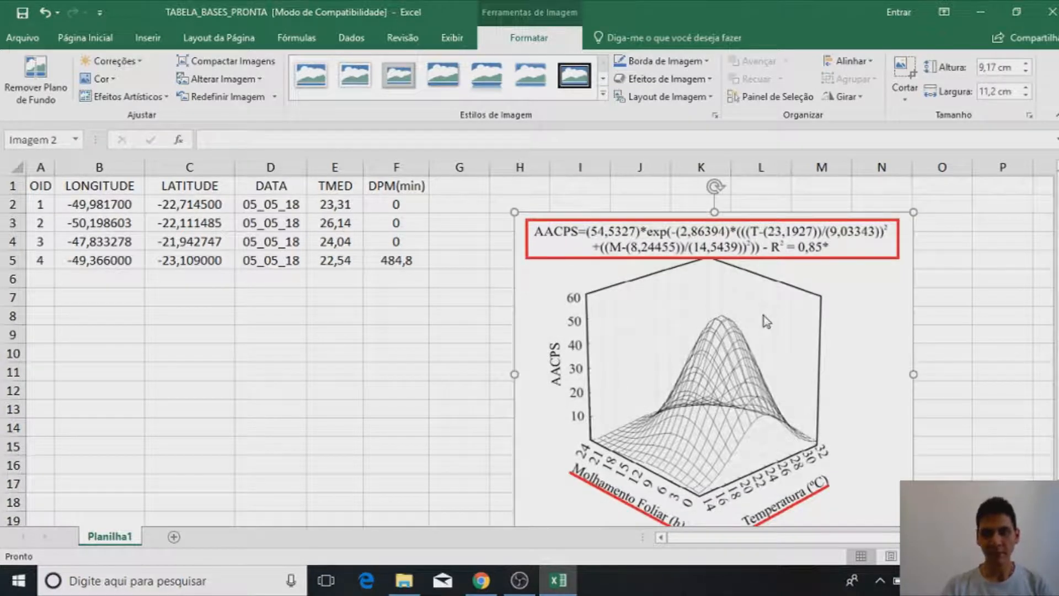
{"action": "left_click_drag", "start_coordinate": [763, 317], "coordinate": [859, 285]}
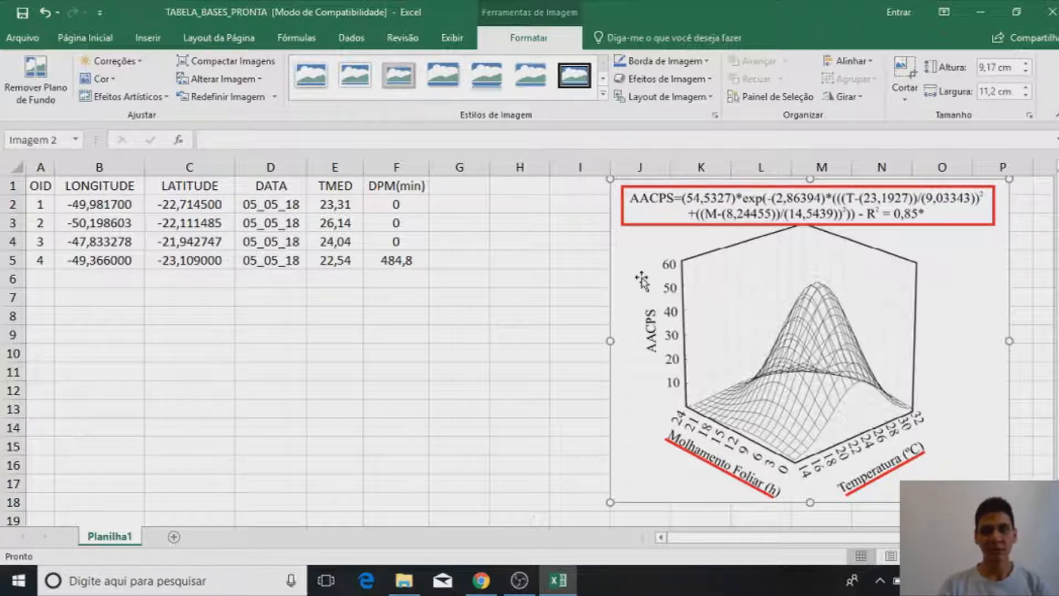
Step: Insert the referencia image from the SOSAP folder and shrink it to fit below the data table, beside the graph
{"action": "left_click", "coordinate": [148, 37]}
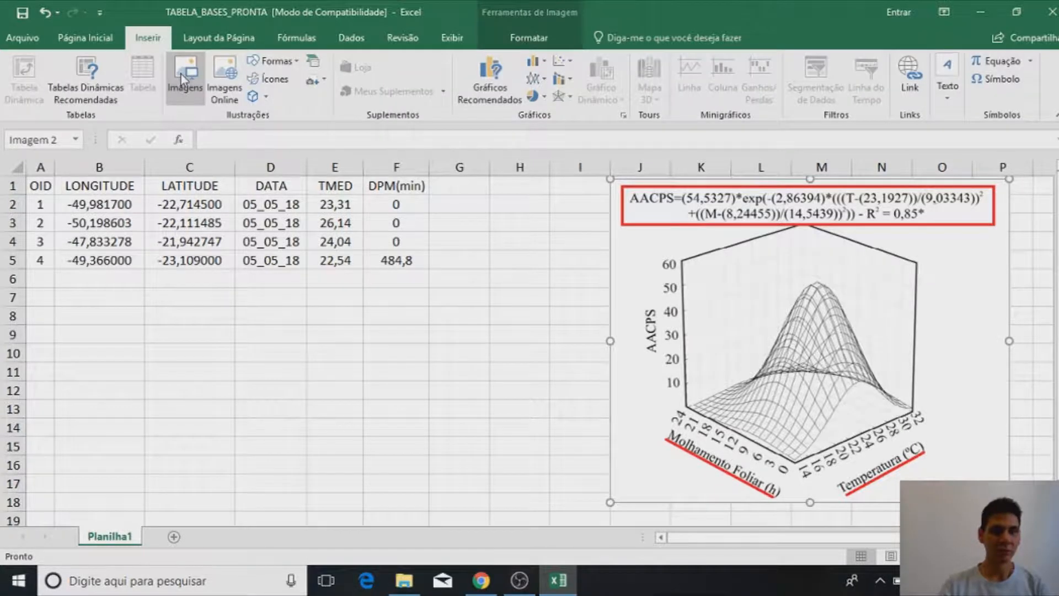
{"action": "left_click", "coordinate": [182, 77]}
{"action": "left_click", "coordinate": [370, 163]}
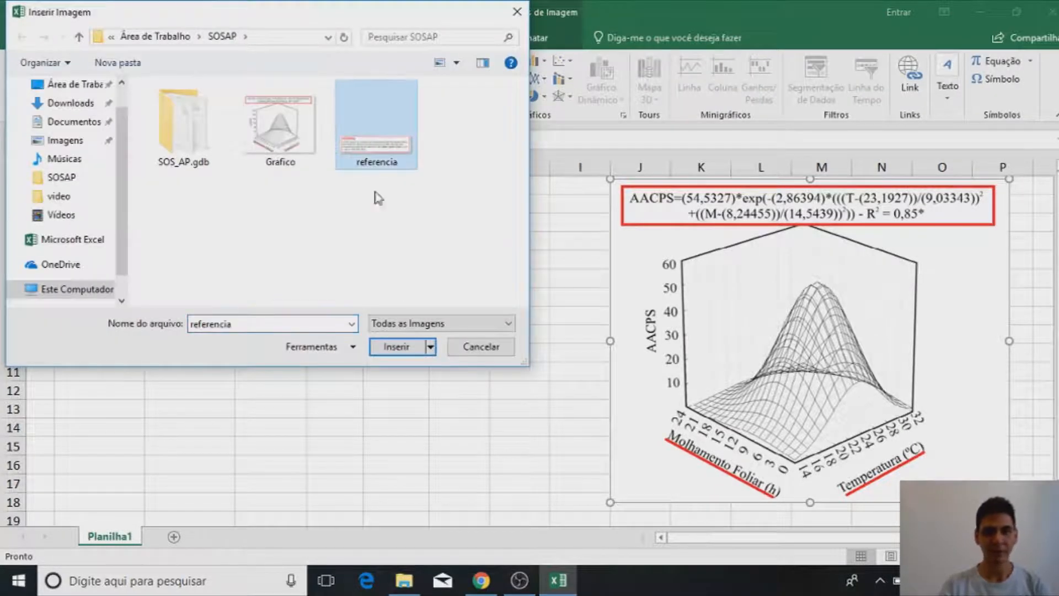
{"action": "left_click", "coordinate": [397, 346]}
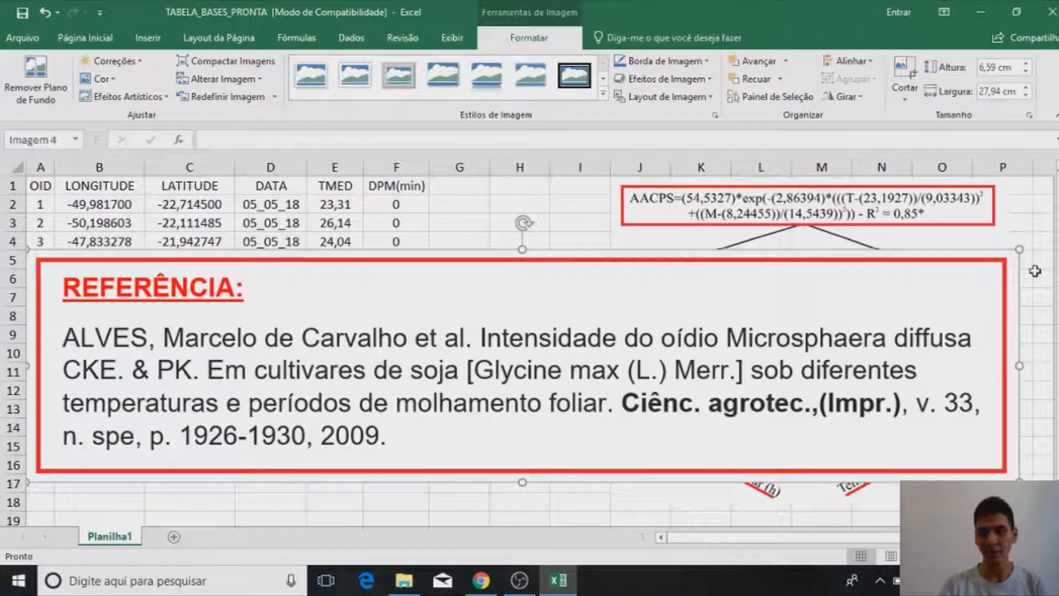
{"action": "left_click_drag", "start_coordinate": [1019, 249], "coordinate": [420, 341]}
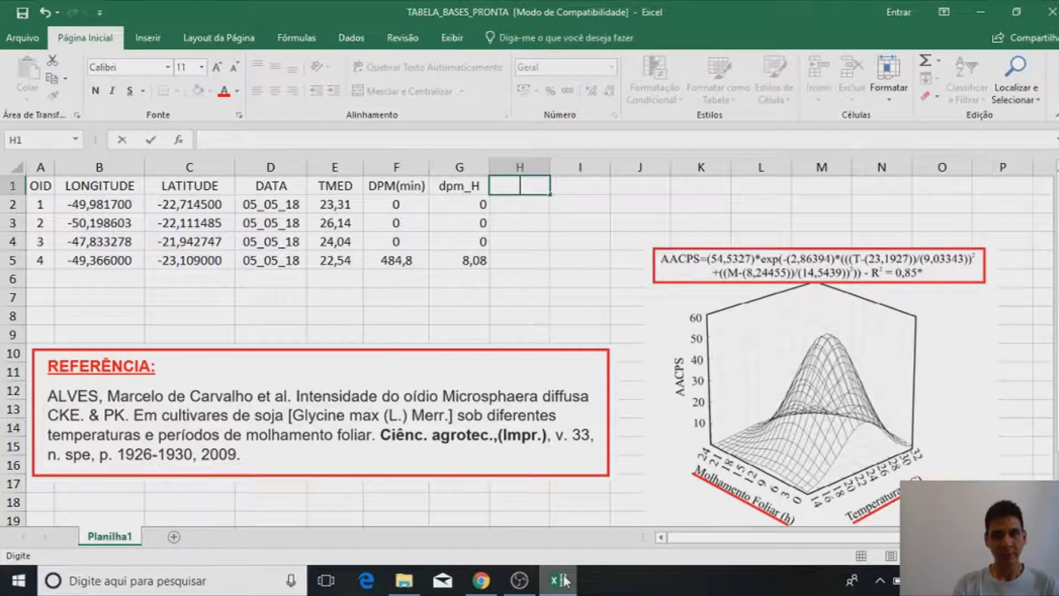
Step: Enter the header AACPS in H1 and begin the formula in H2 with =(54,5327)*EXP(
{"action": "type", "text": "AACPS"}
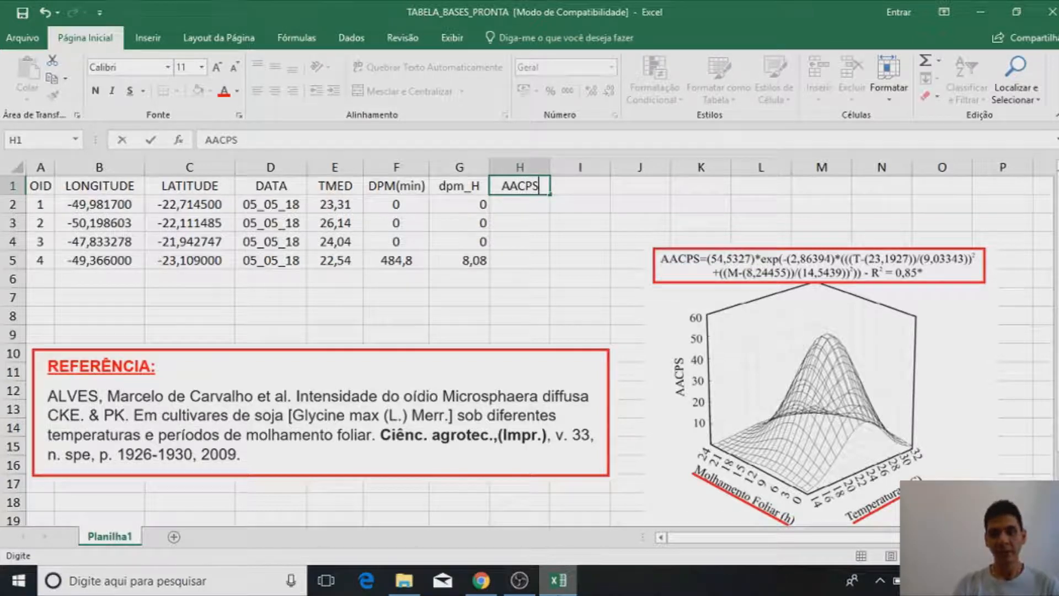
{"action": "left_click", "coordinate": [532, 205]}
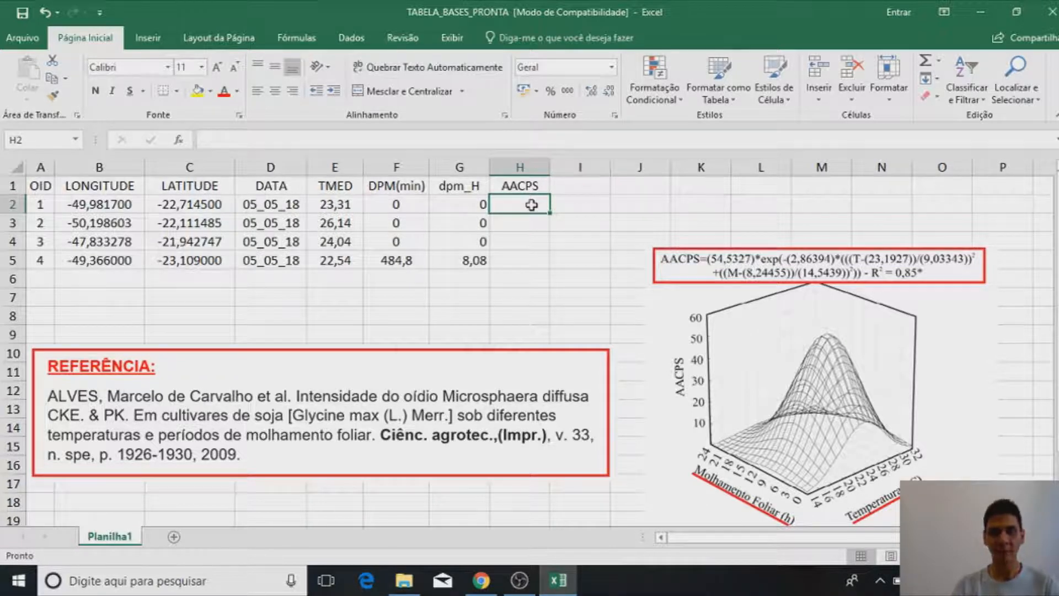
{"action": "type", "text": "="}
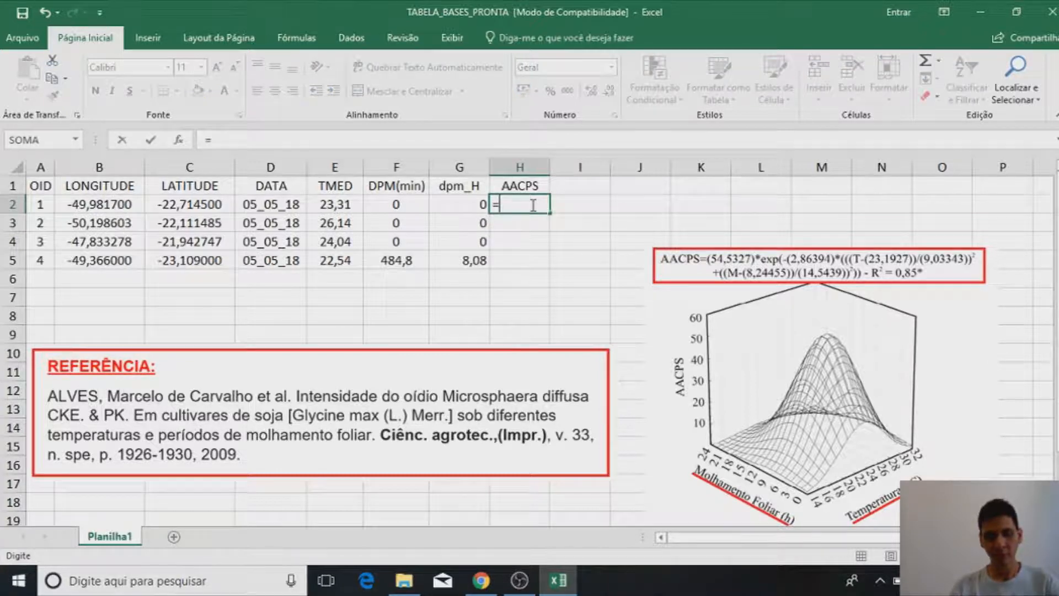
{"action": "type", "text": "(54,5327)"}
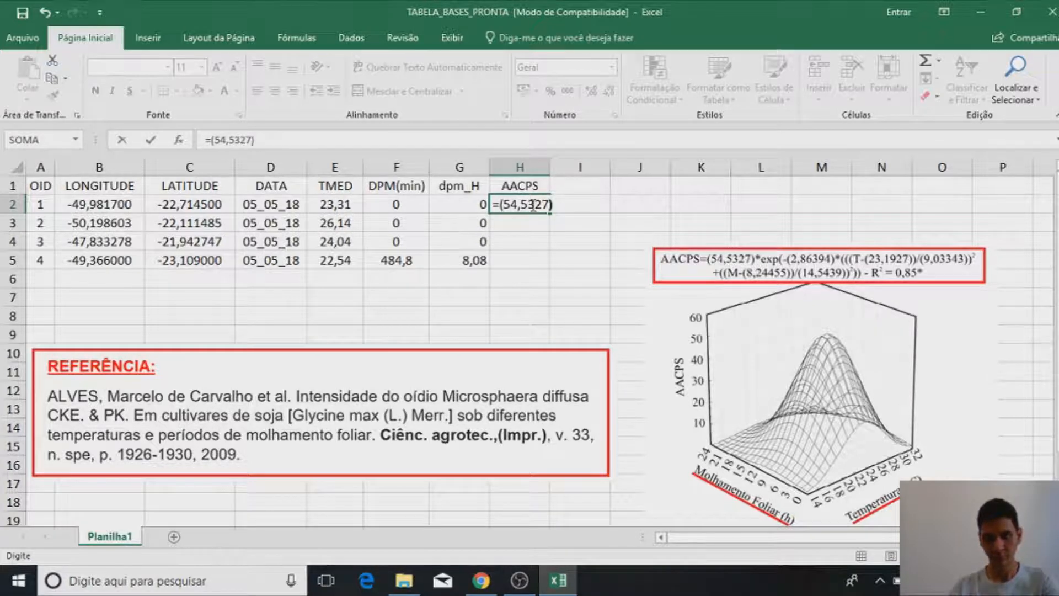
{"action": "type", "text": "*exp"}
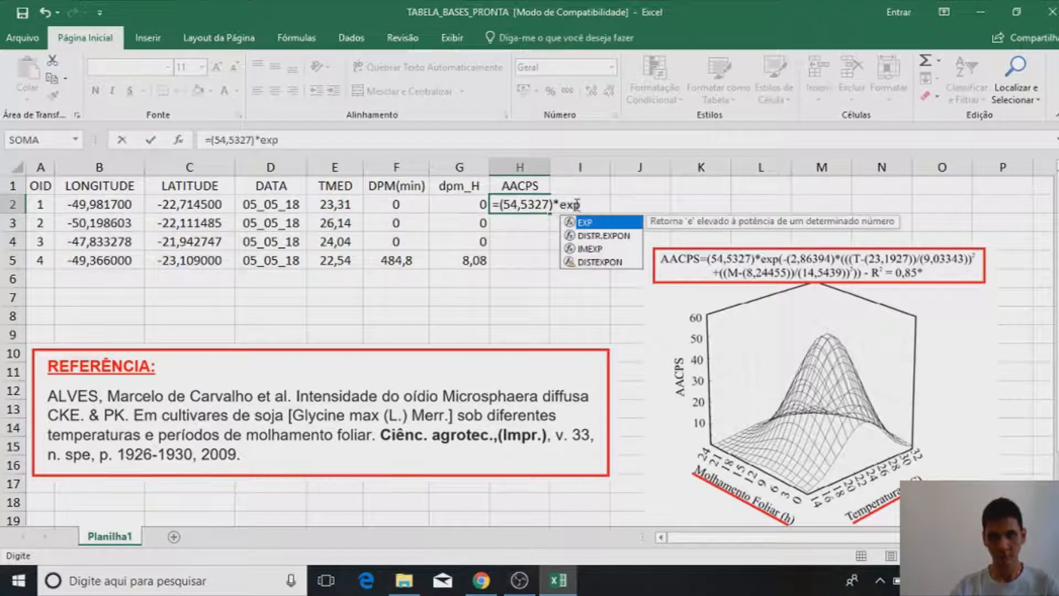
{"action": "double_click", "coordinate": [609, 223]}
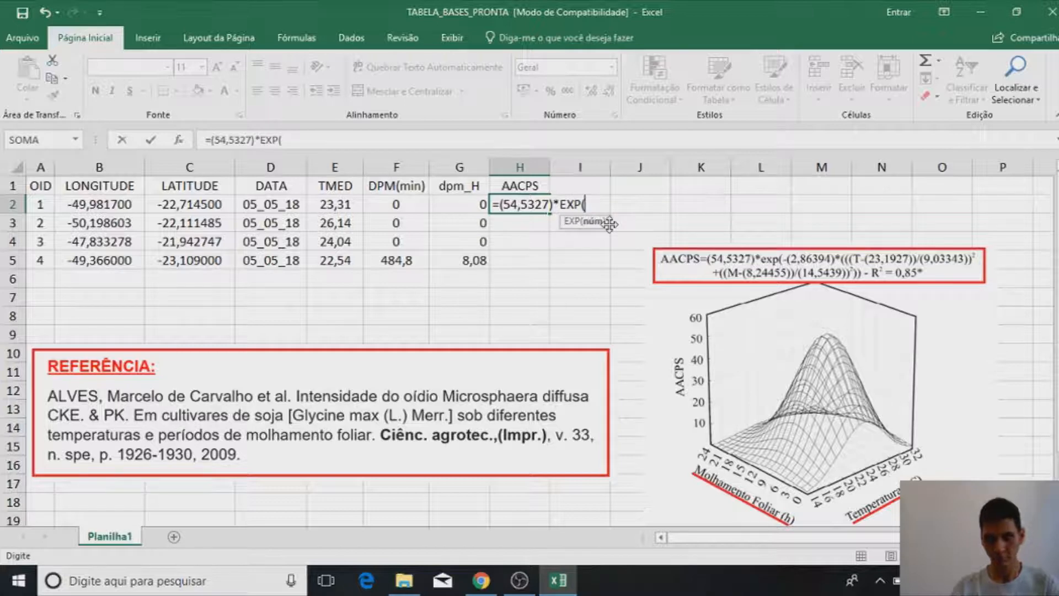
Step: Extend the H2 formula inside EXP with the coefficient -(2,86394)* and three opening parentheses
{"action": "type", "text": "-"}
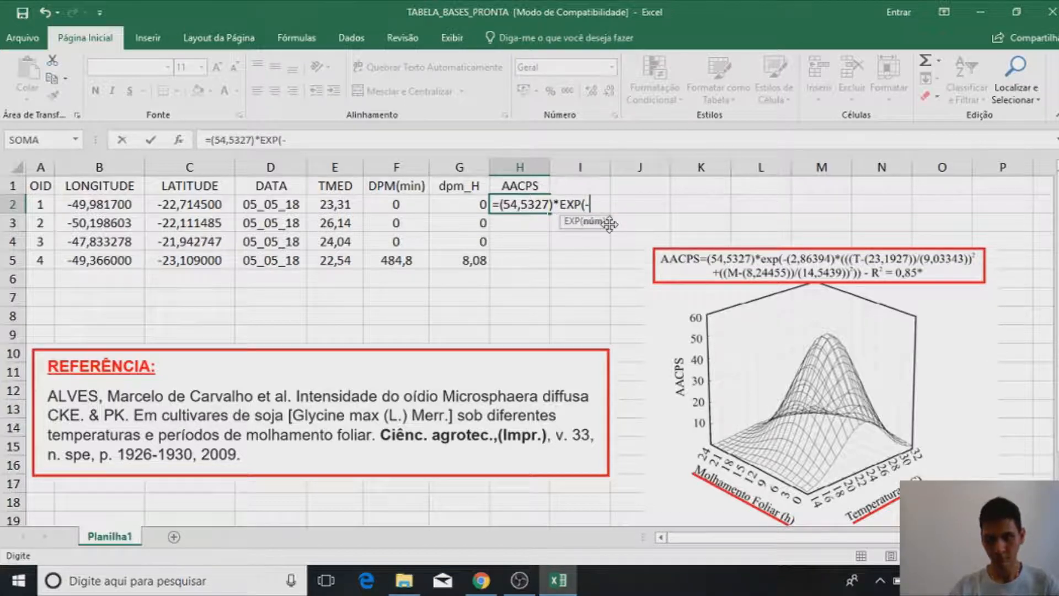
{"action": "type", "text": "("}
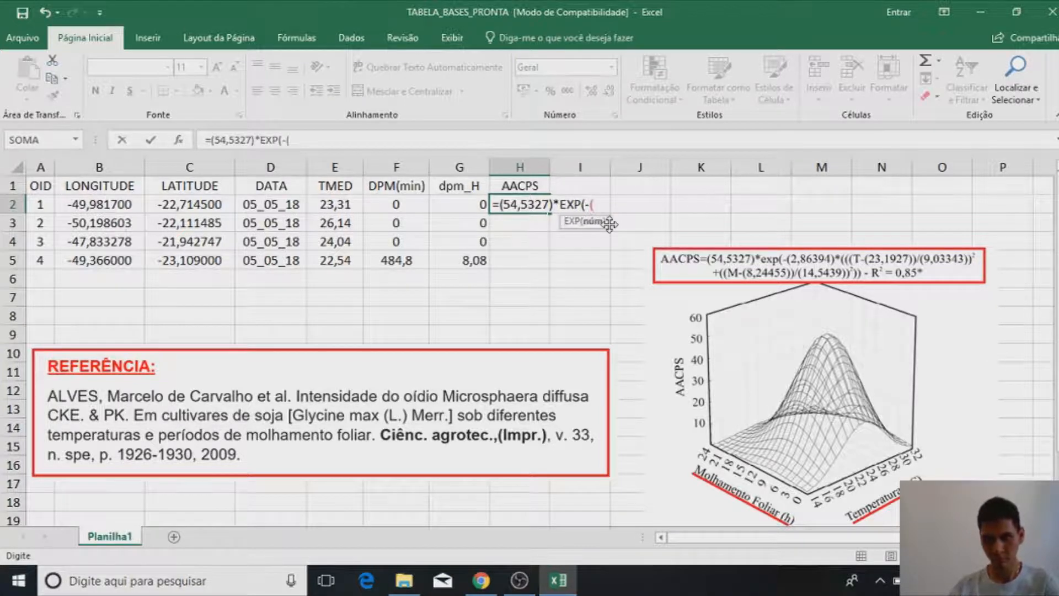
{"action": "type", "text": "2,8"}
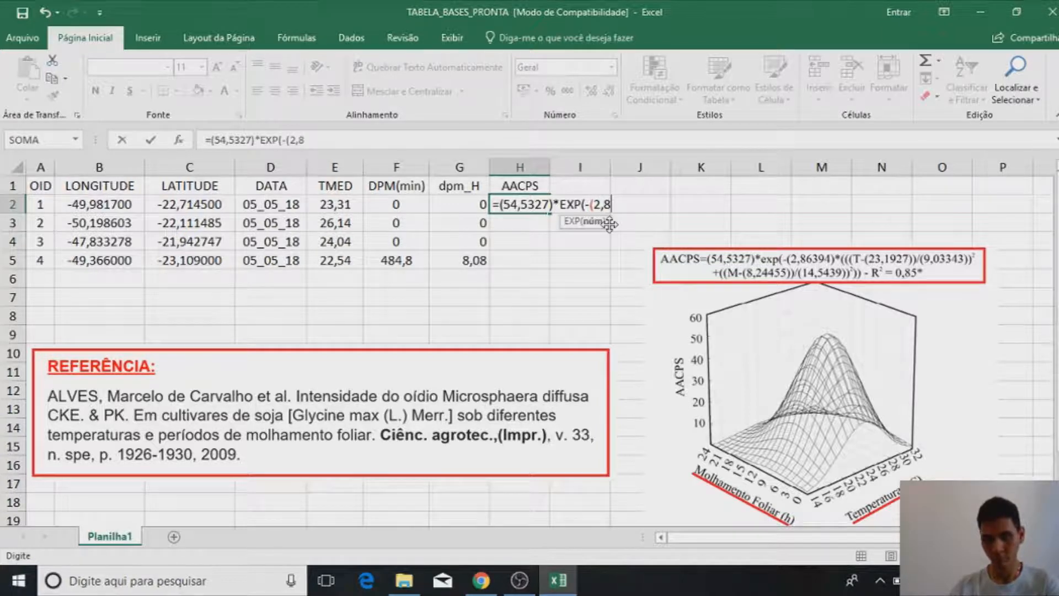
{"action": "type", "text": "63"}
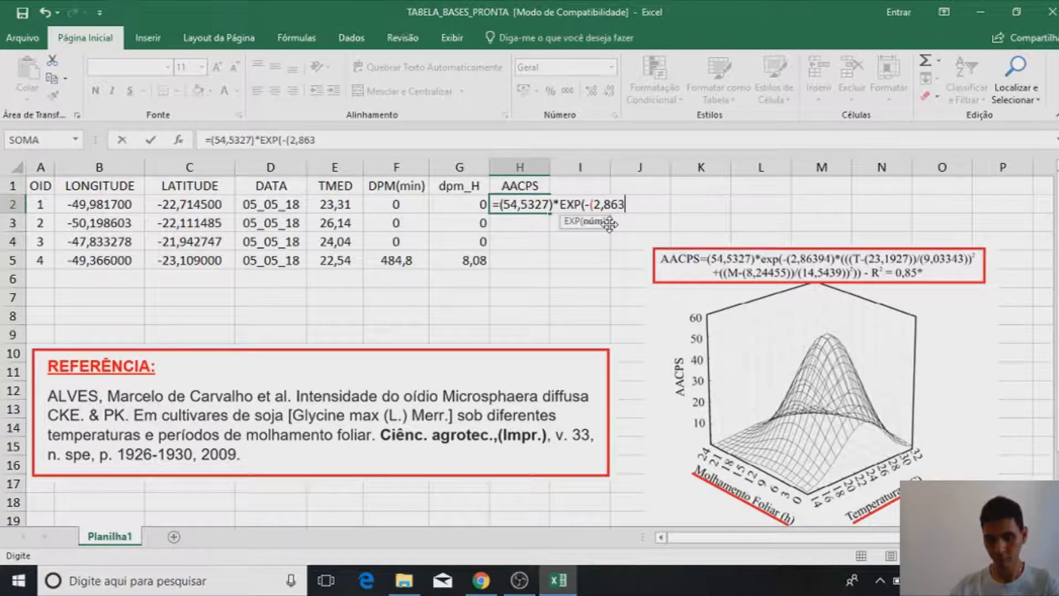
{"action": "type", "text": "94)"}
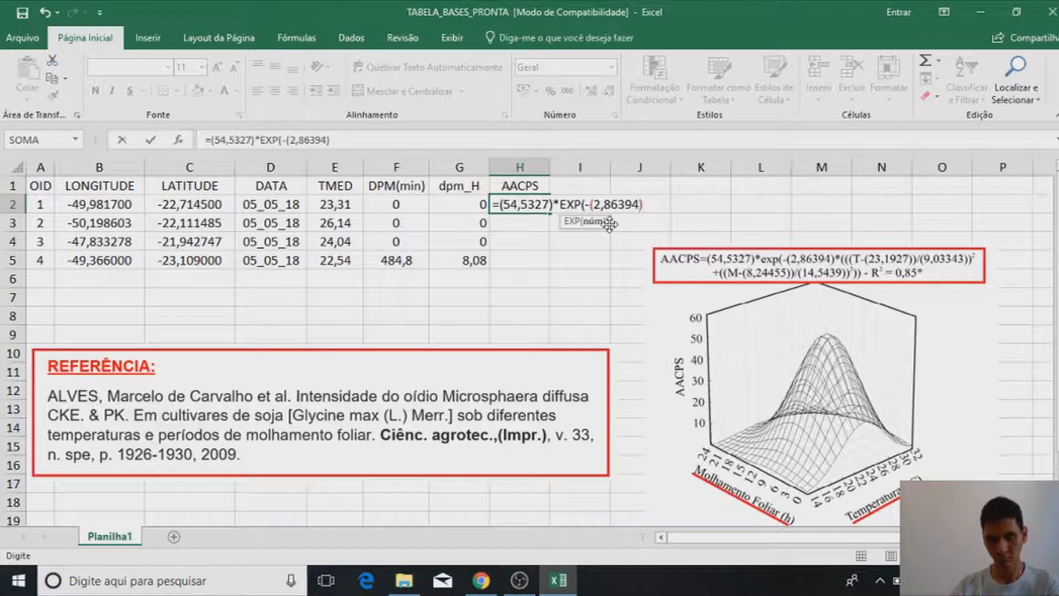
{"action": "type", "text": "*"}
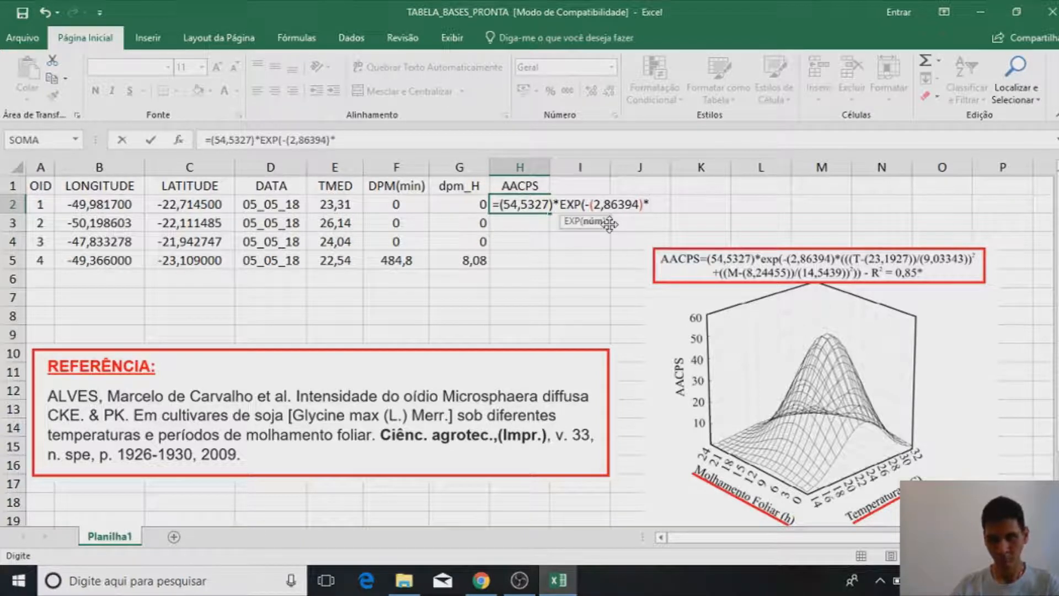
{"action": "type", "text": "((("}
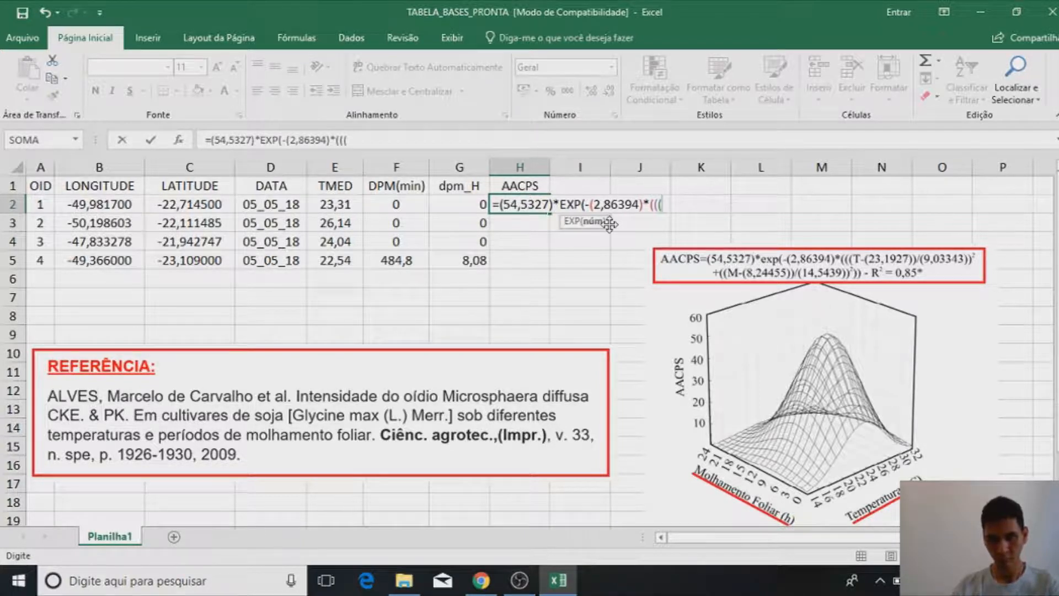
Step: Extend the H2 formula with the squared temperature term, E2-(23,1927))/(9,03343))^2, followed by a plus sign
{"action": "left_click", "coordinate": [335, 204]}
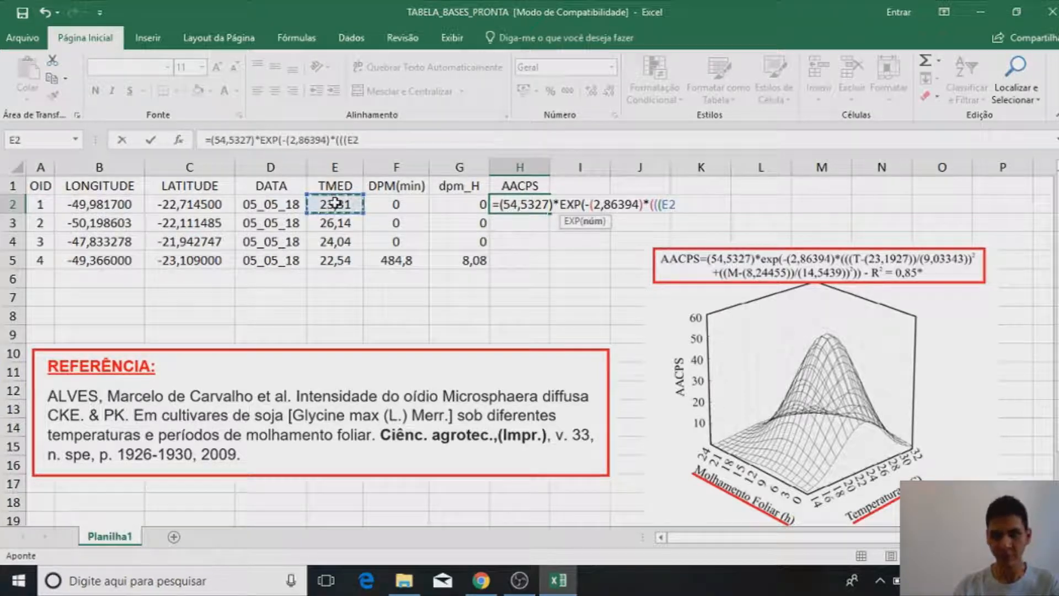
{"action": "type", "text": "-"}
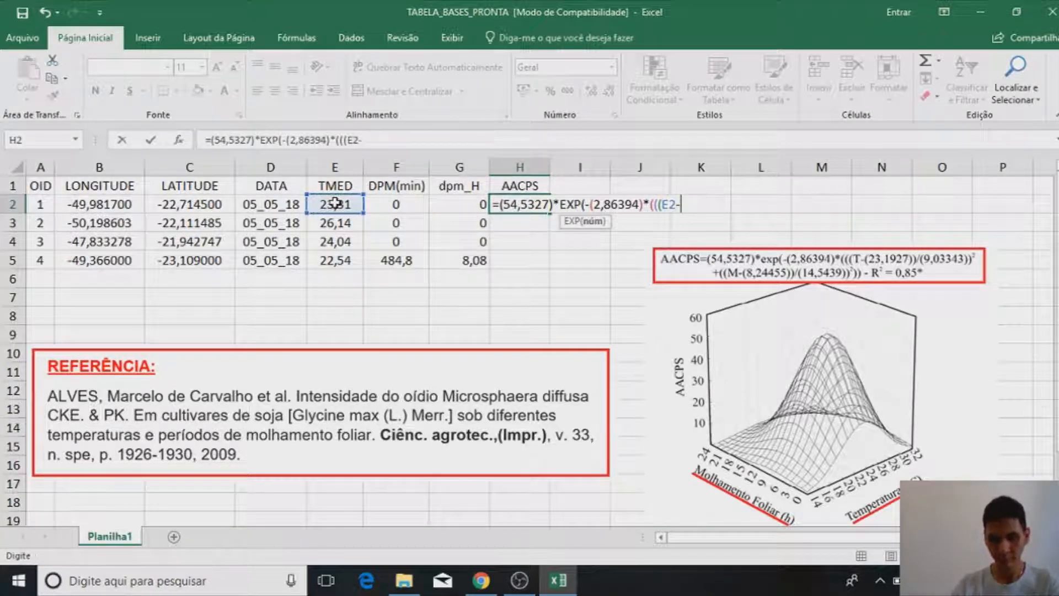
{"action": "type", "text": "("}
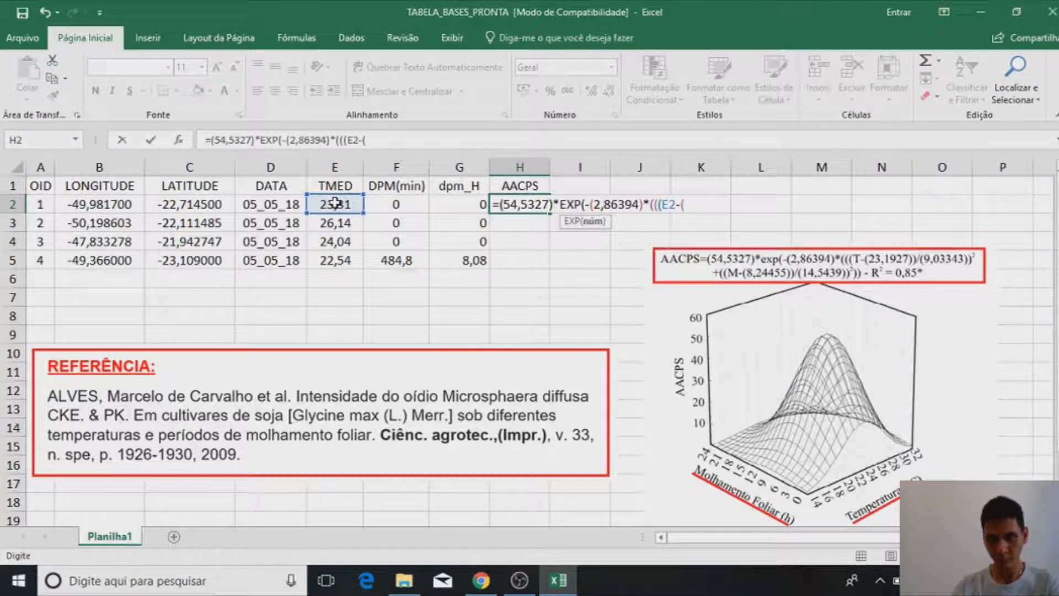
{"action": "type", "text": "23"}
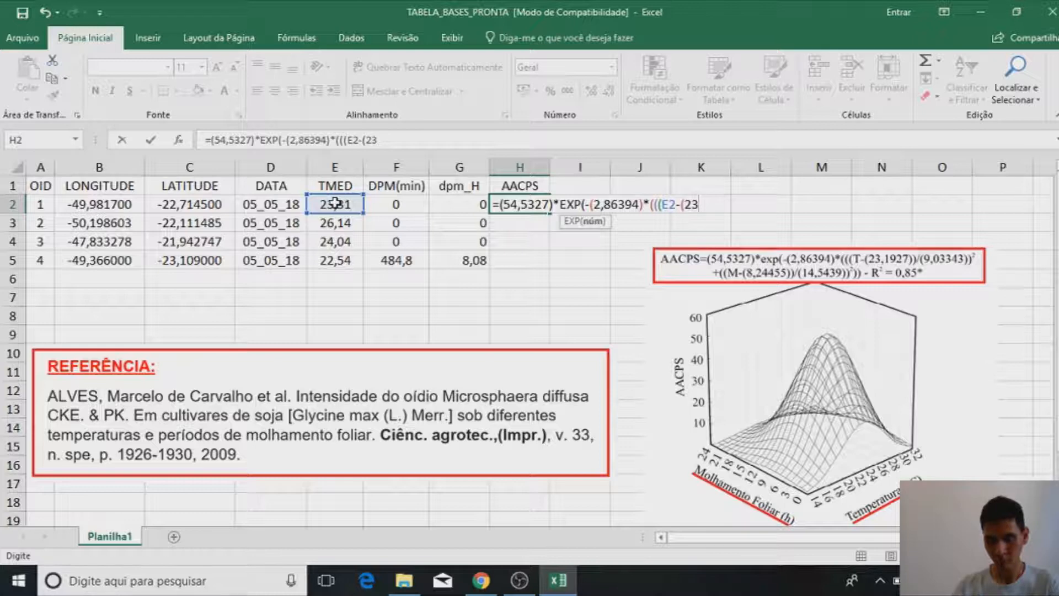
{"action": "type", "text": ",192"}
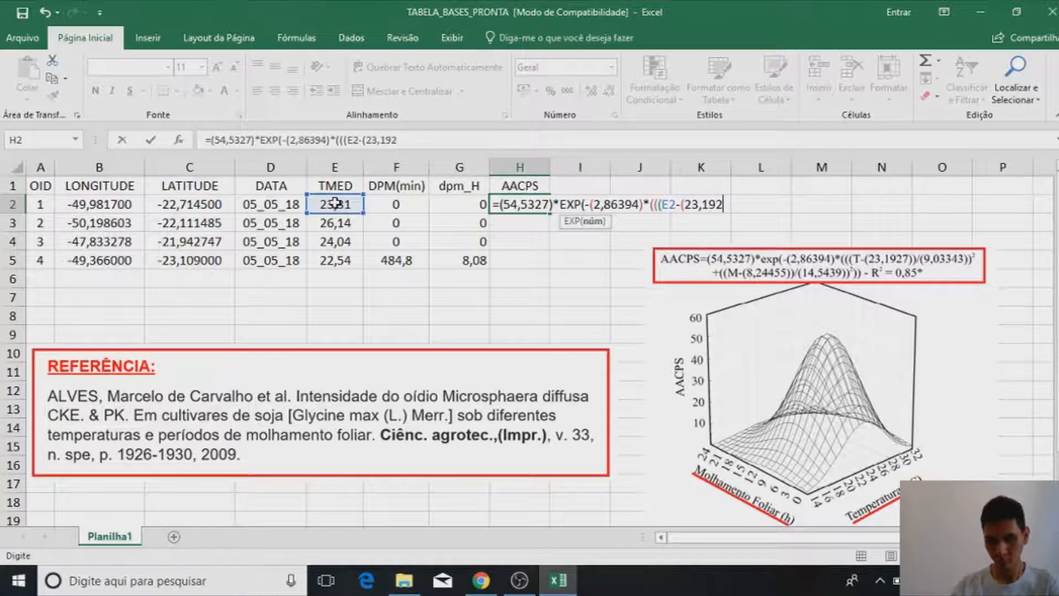
{"action": "type", "text": "7))/"}
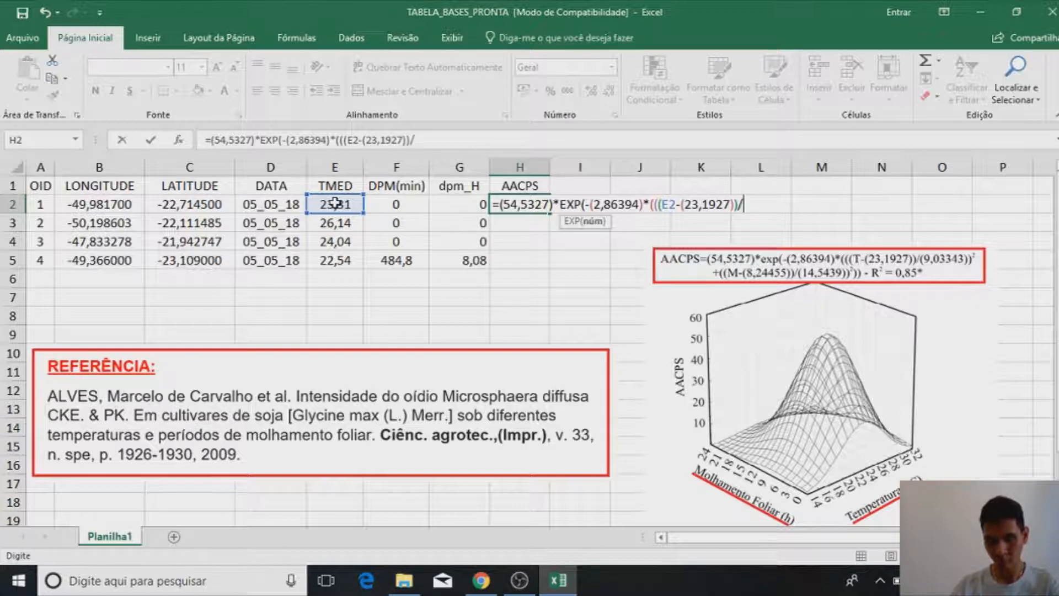
{"action": "type", "text": "("}
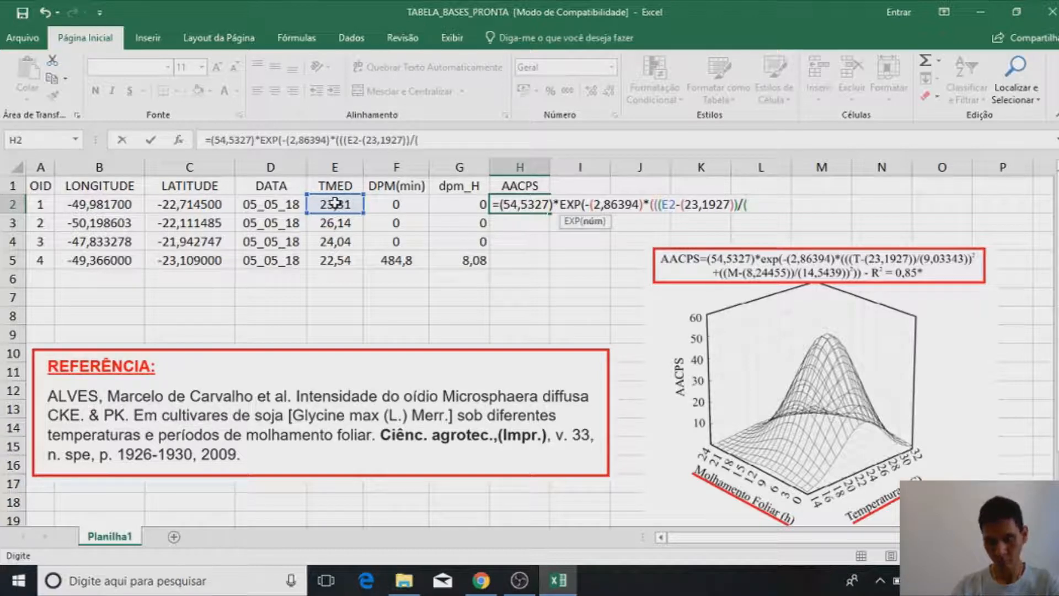
{"action": "type", "text": "9"}
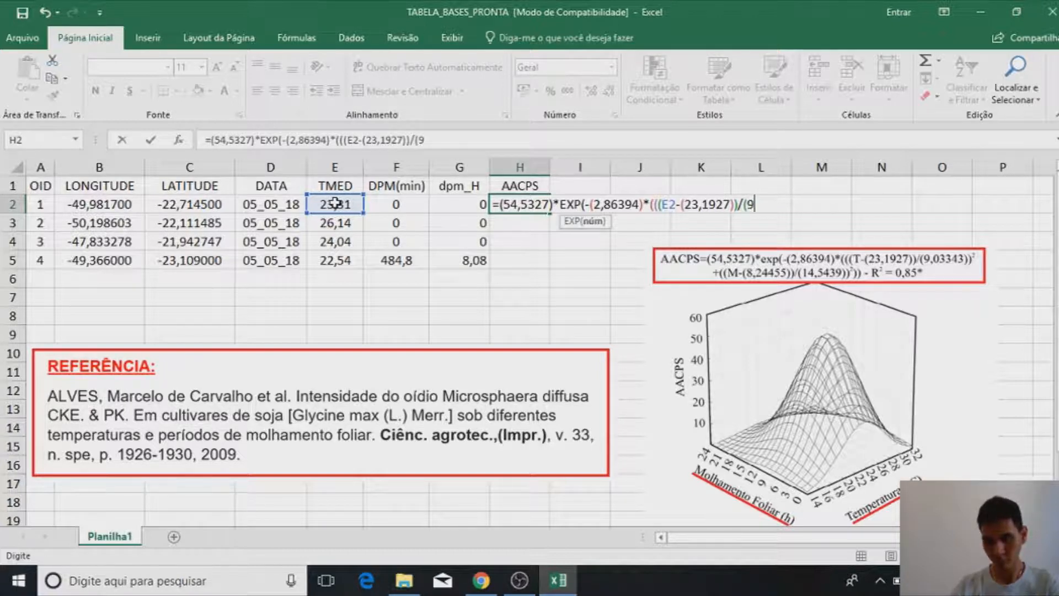
{"action": "type", "text": ",0334"}
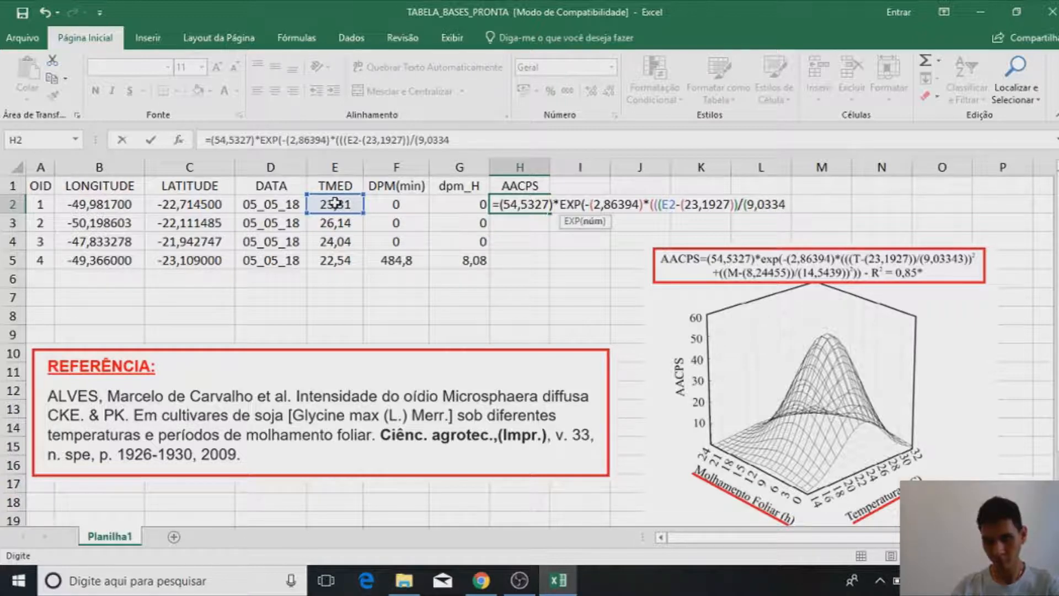
{"action": "type", "text": "3))"}
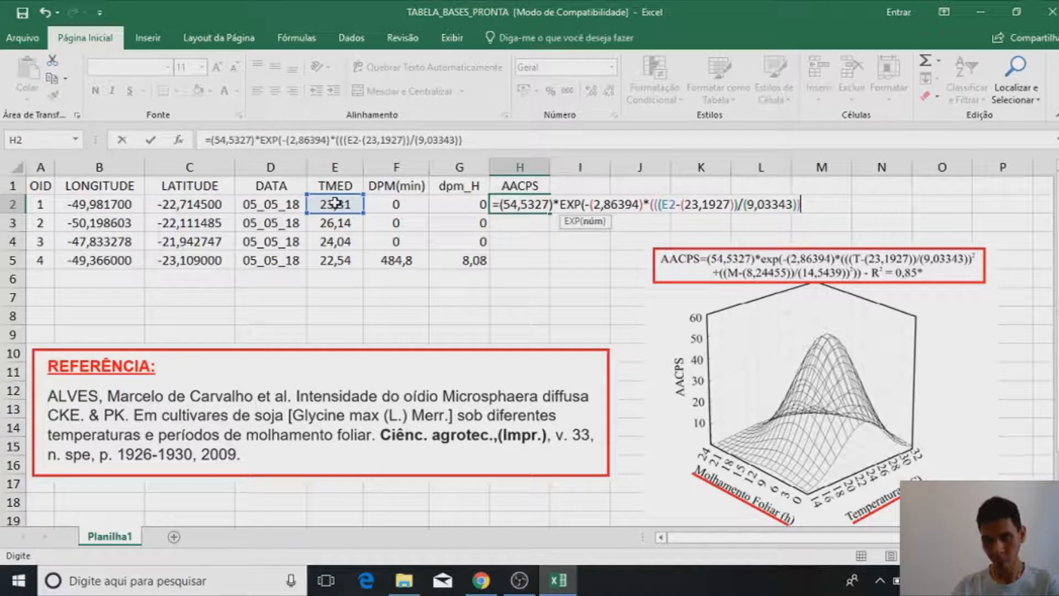
{"action": "type", "text": "^2+"}
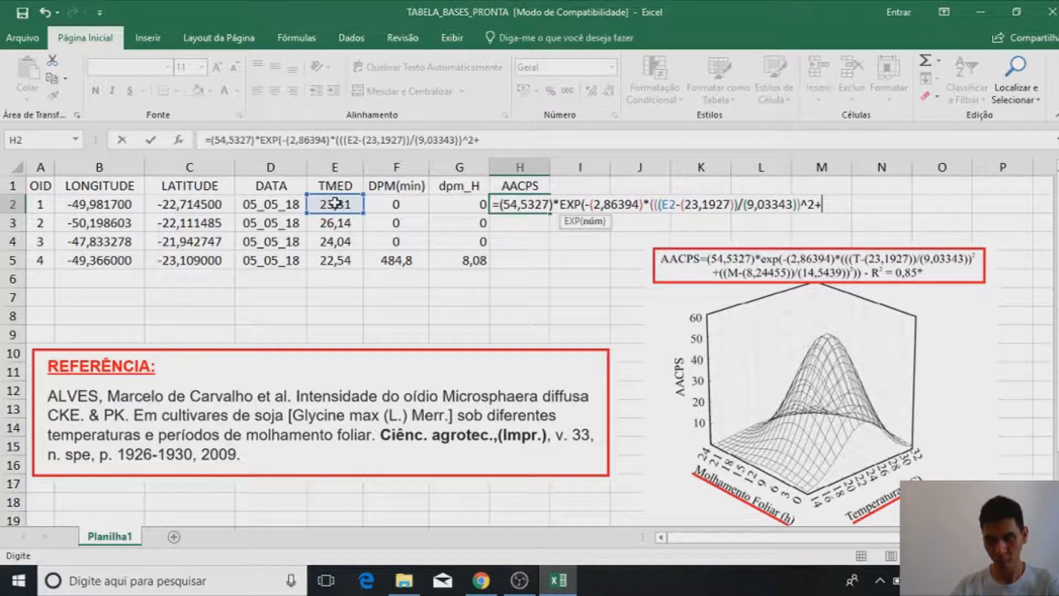
Step: Complete the H2 formula with the squared leaf wetness term, ((G2-(8,24455))/(14,5439))^2)), and commit it
{"action": "type", "text": "(("}
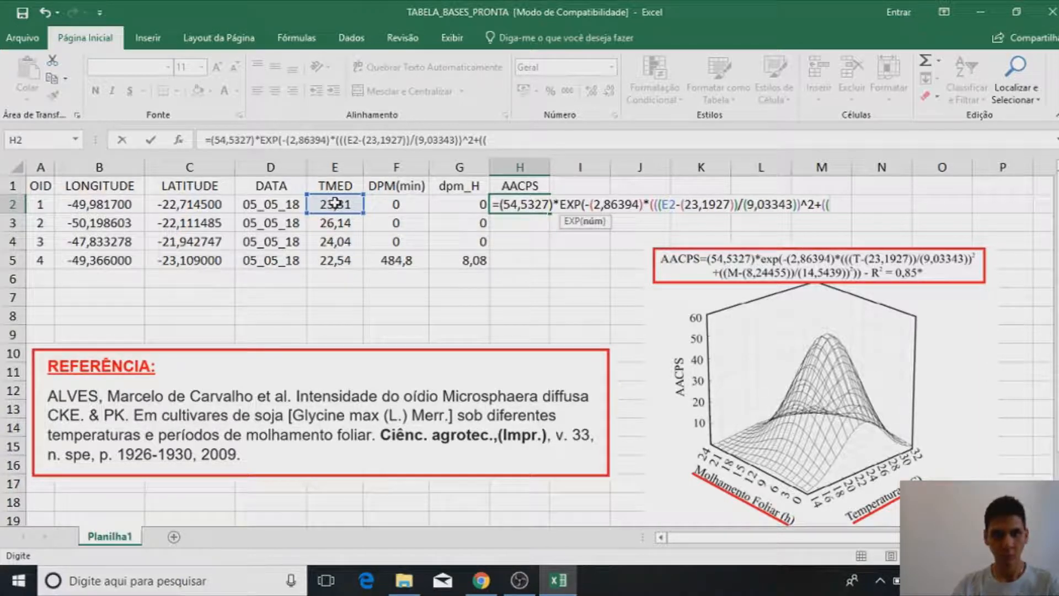
{"action": "left_click", "coordinate": [461, 204]}
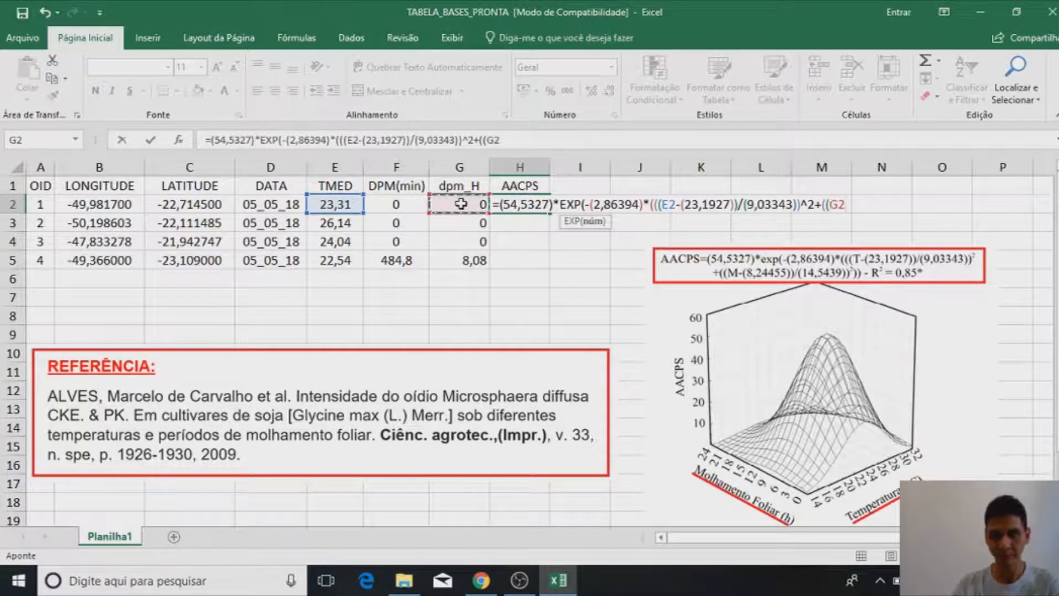
{"action": "type", "text": "-"}
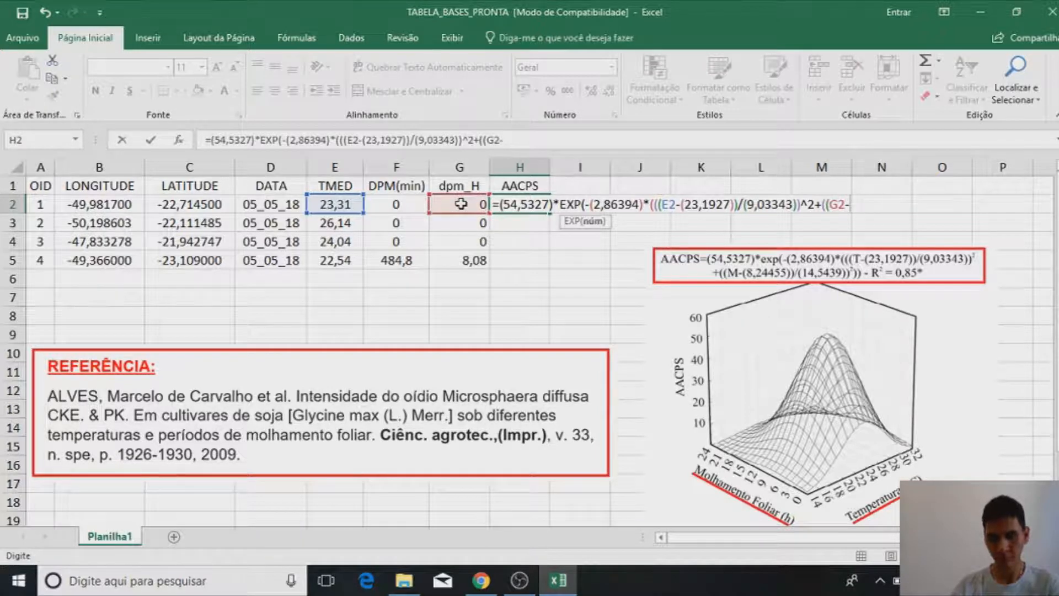
{"action": "type", "text": "(8,24455))"}
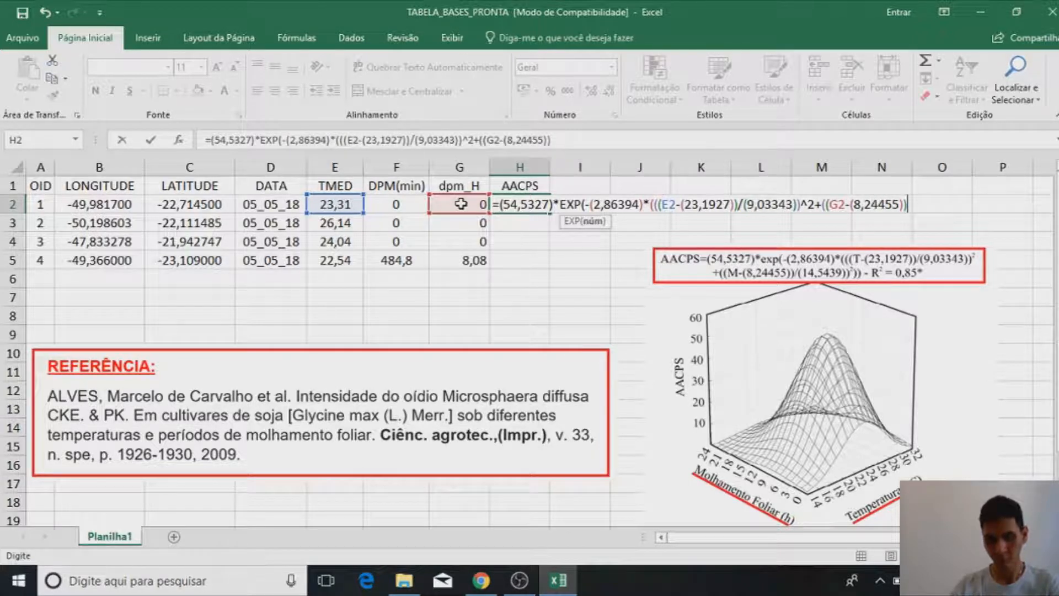
{"action": "type", "text": "/("}
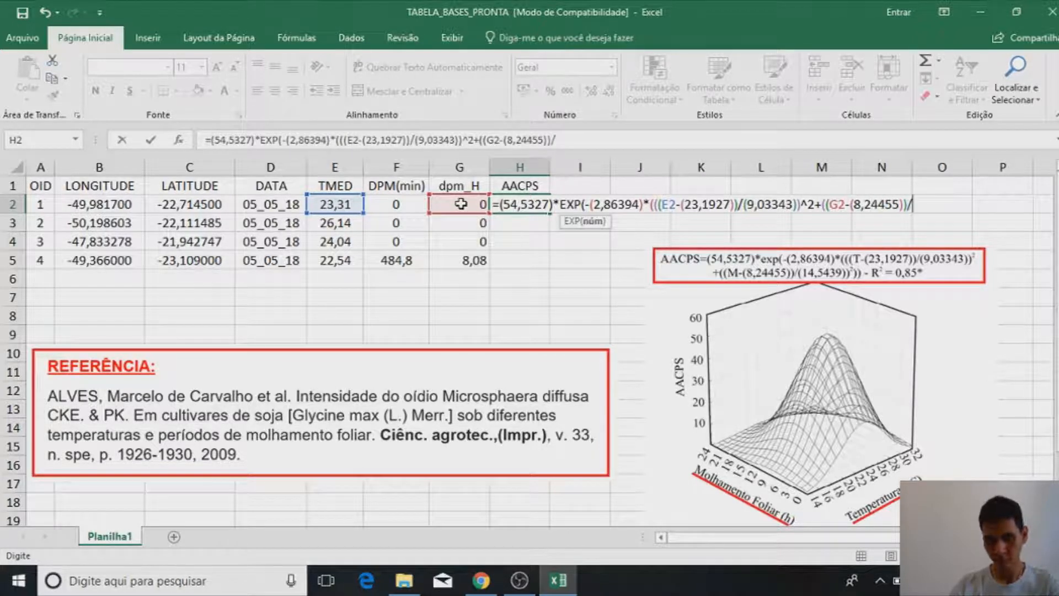
{"action": "type", "text": "14"}
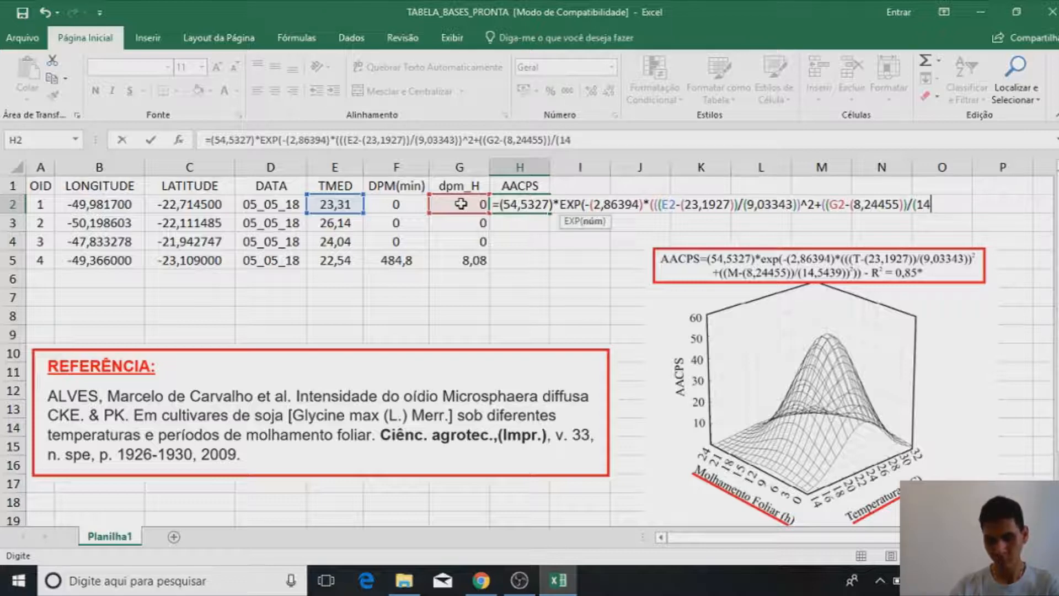
{"action": "type", "text": ",5439))"}
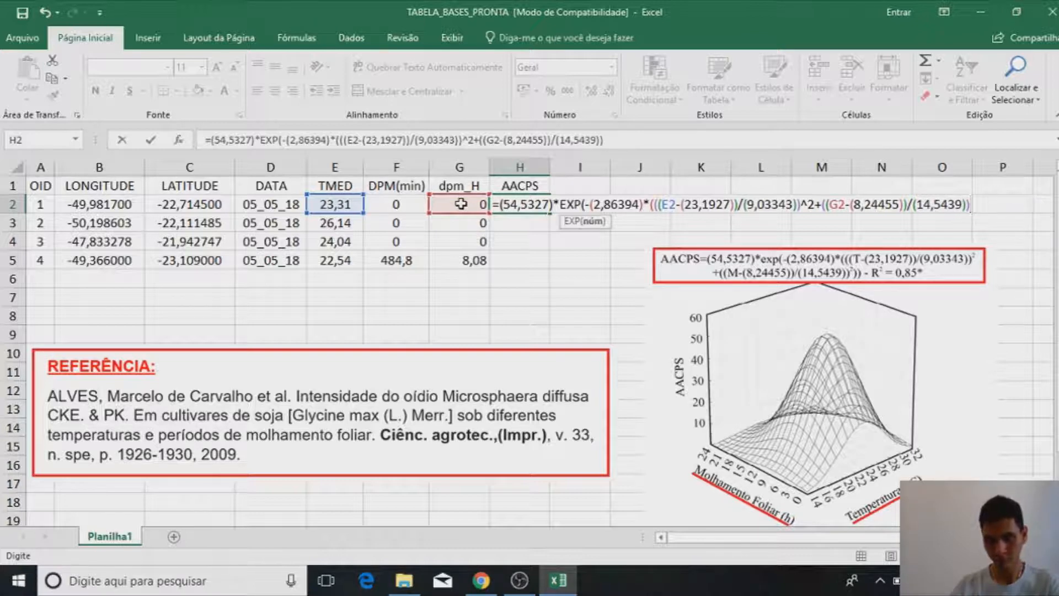
{"action": "type", "text": "^2))"}
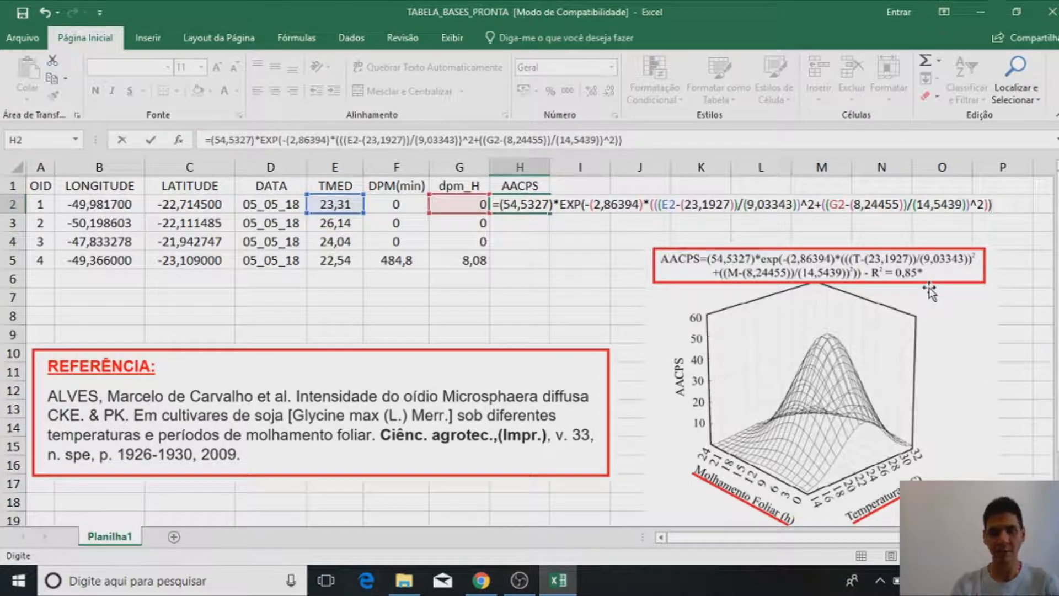
{"action": "key", "text": "Return"}
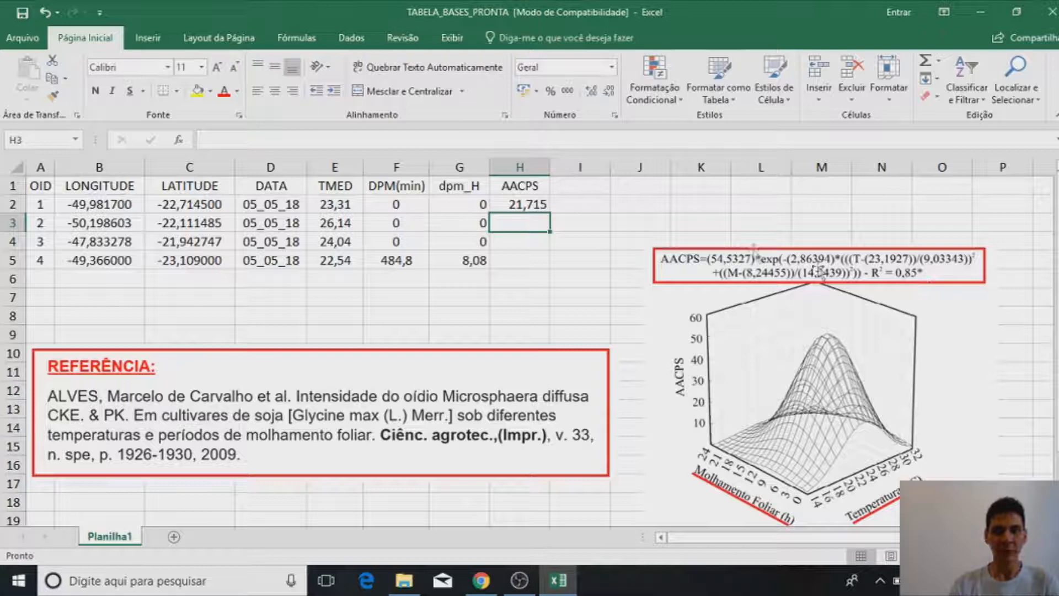
Step: Fill the AACPS formula from H2 down to H5 for the remaining stations
{"action": "left_click", "coordinate": [519, 206]}
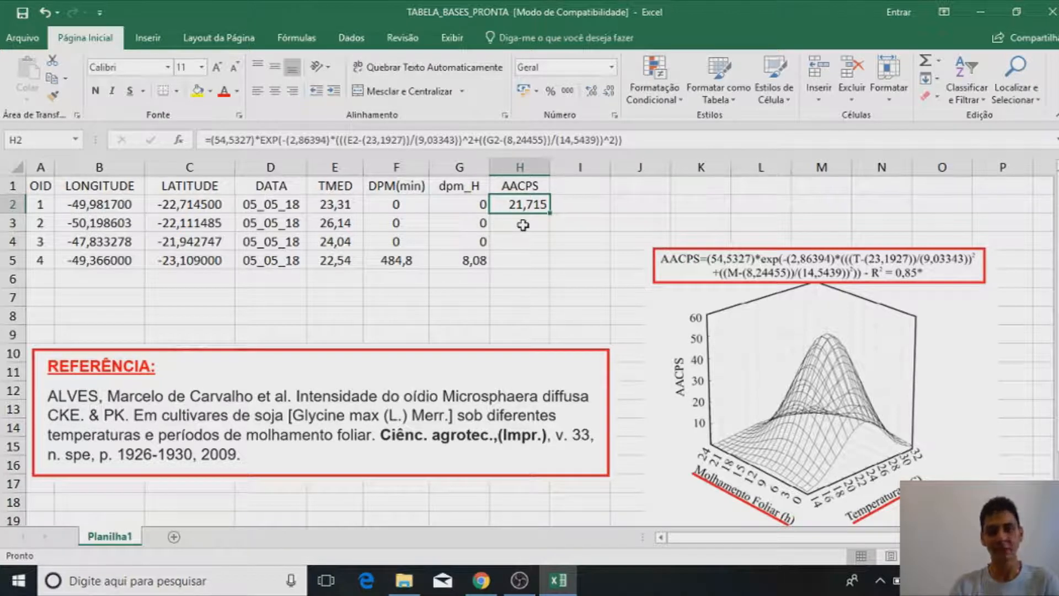
{"action": "left_click_drag", "start_coordinate": [550, 212], "coordinate": [551, 212]}
{"action": "double_click", "coordinate": [550, 213]}
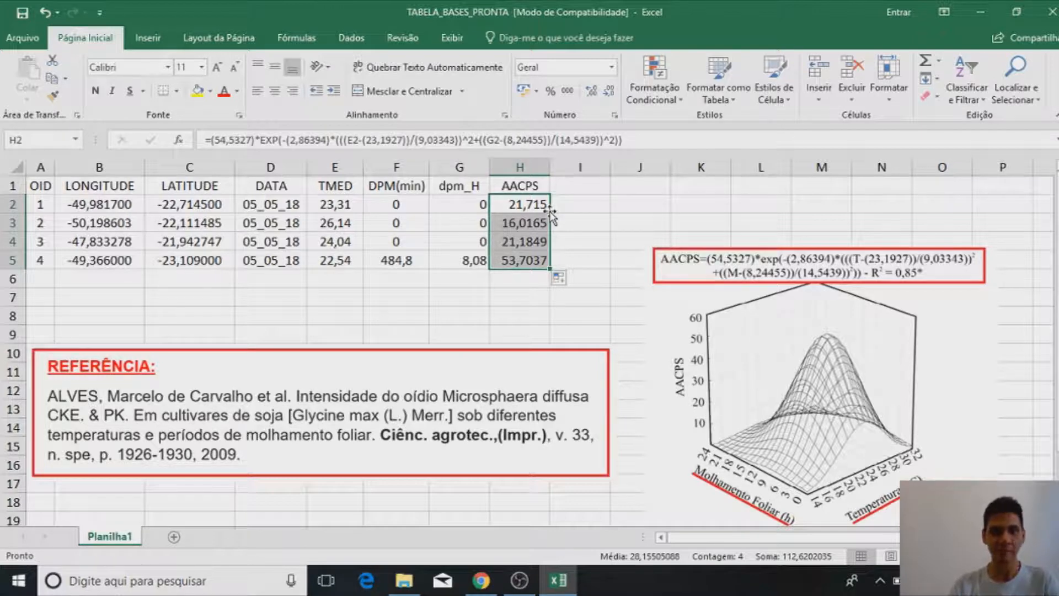
Step: Format the AACPS values in H2:H5 with no decimal places and centre them horizontally
{"action": "left_click", "coordinate": [610, 92]}
{"action": "left_click", "coordinate": [610, 91]}
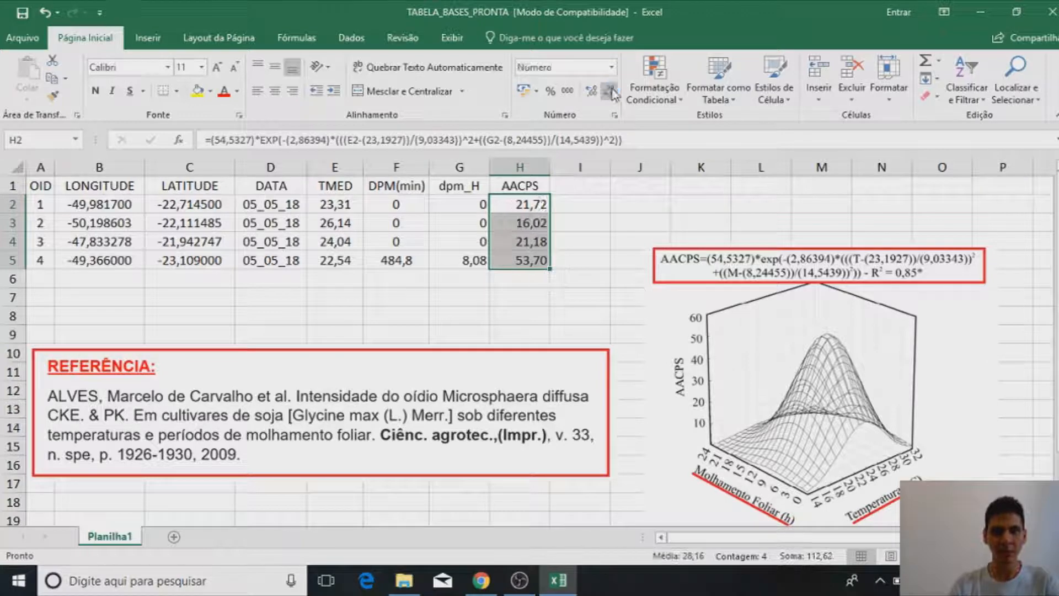
{"action": "left_click", "coordinate": [610, 92]}
{"action": "left_click", "coordinate": [610, 93]}
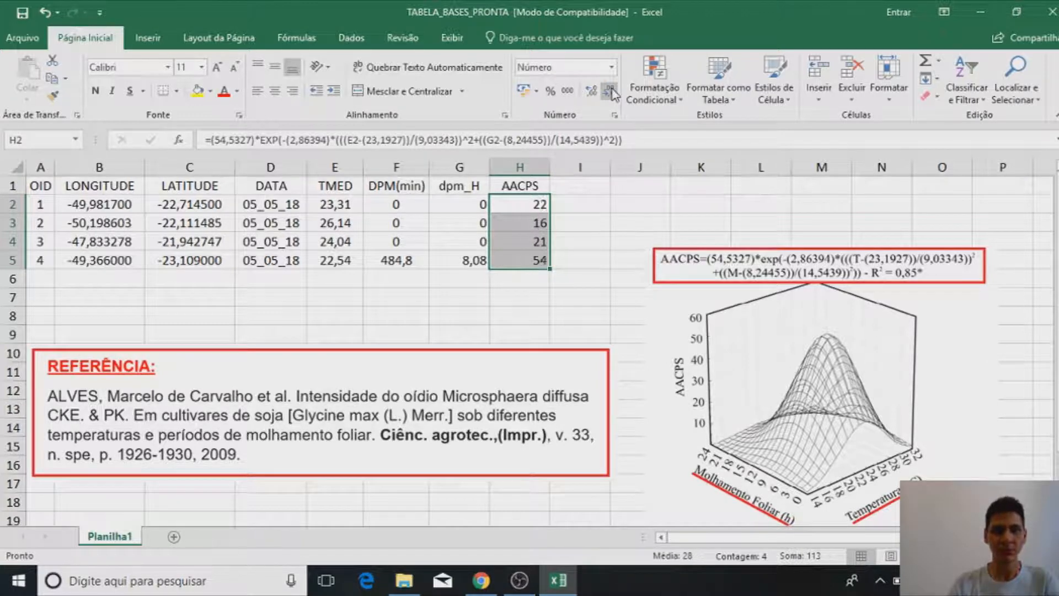
{"action": "left_click", "coordinate": [278, 95]}
Step: Delete the graph picture and the reference picture from the worksheet
{"action": "left_click", "coordinate": [775, 310]}
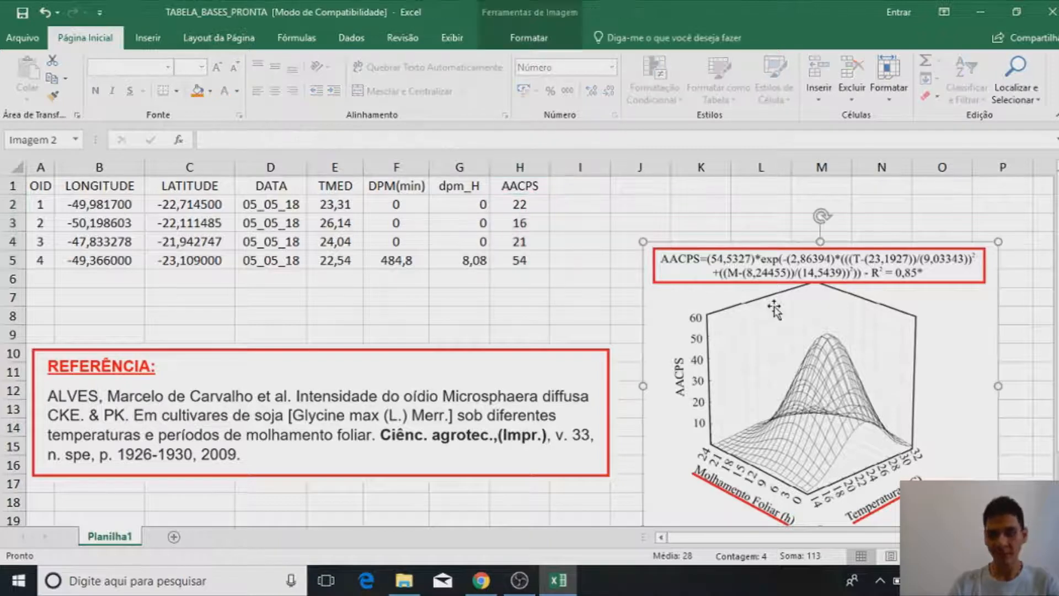
{"action": "key", "text": "Delete"}
{"action": "left_click", "coordinate": [501, 385]}
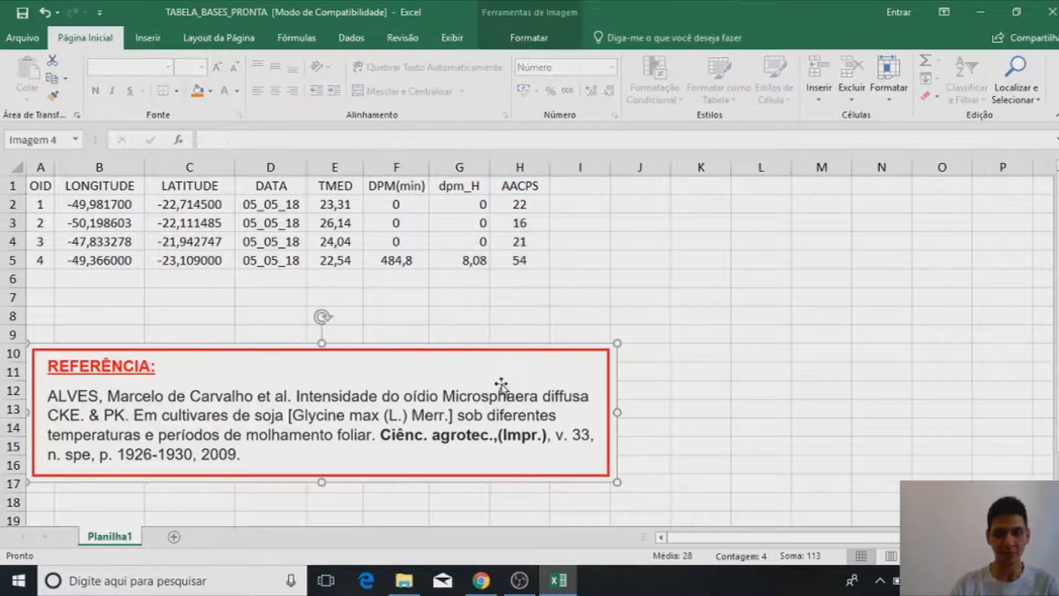
{"action": "key", "text": "Delete"}
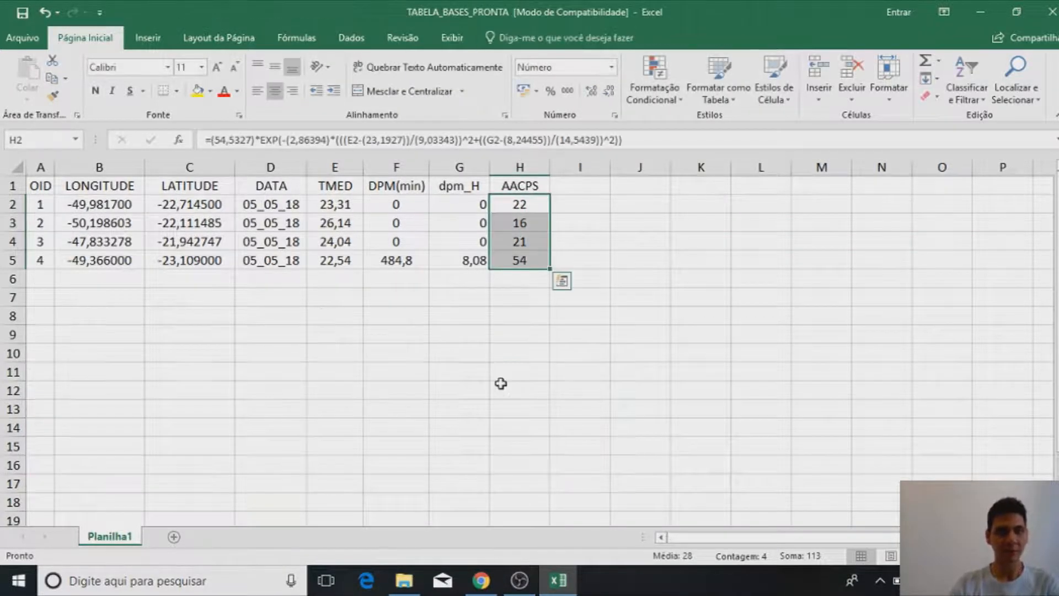
Step: Save the workbook in the SOSAP folder as TABELA_BASES_PRONTA in the Excel 97-2003 workbook format
{"action": "left_click", "coordinate": [17, 39]}
{"action": "left_click", "coordinate": [52, 192]}
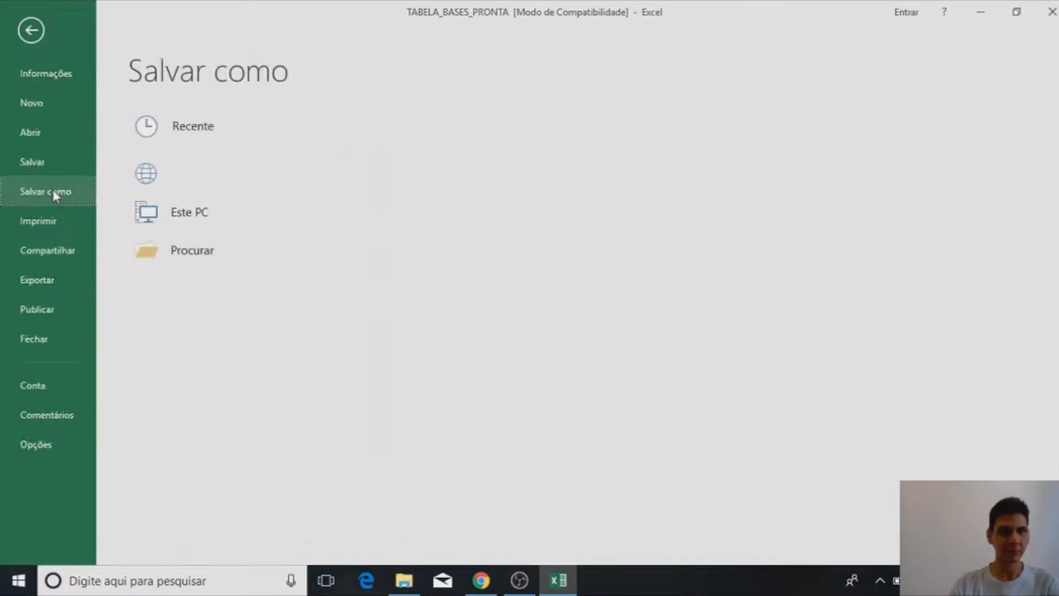
{"action": "double_click", "coordinate": [194, 211]}
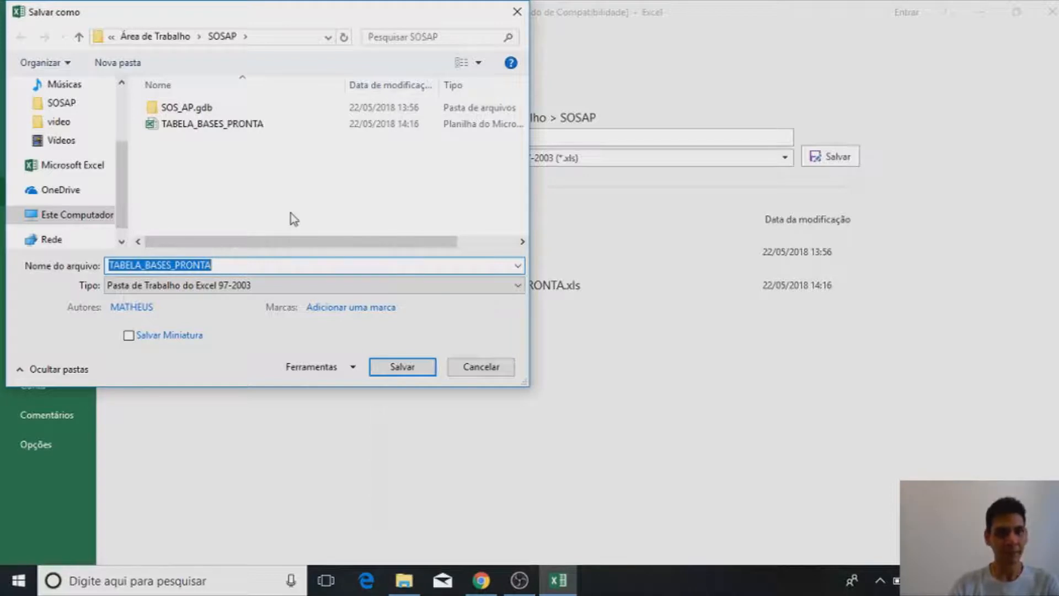
{"action": "left_click", "coordinate": [251, 286]}
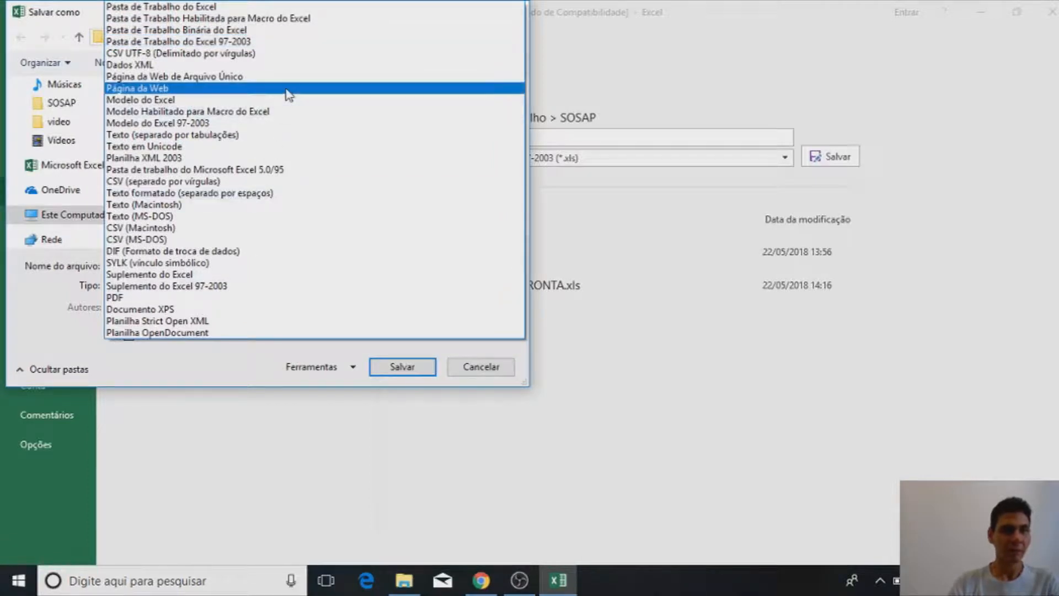
{"action": "left_click", "coordinate": [302, 45]}
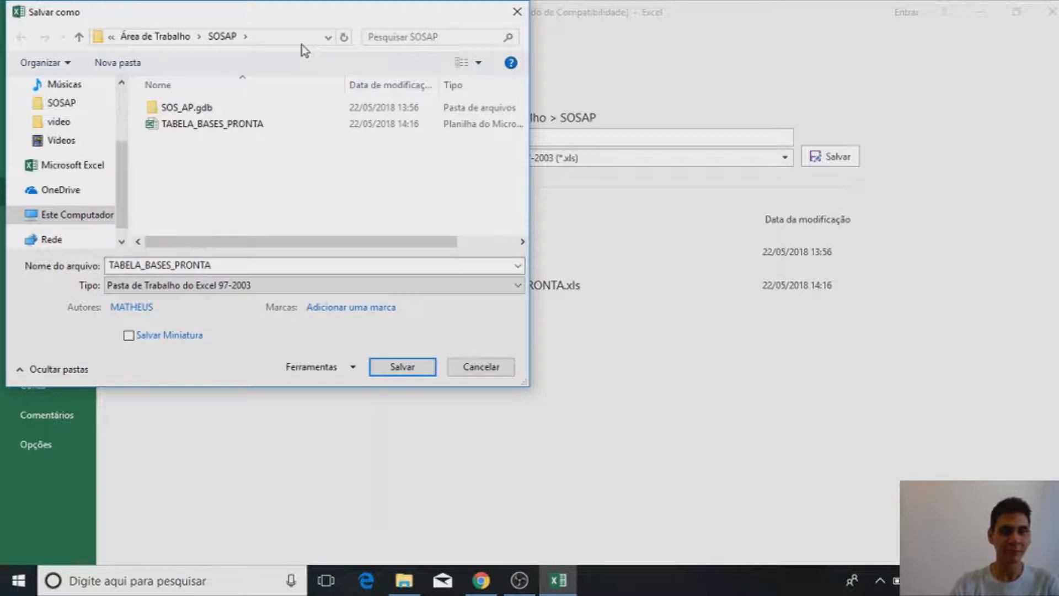
{"action": "left_click", "coordinate": [402, 367]}
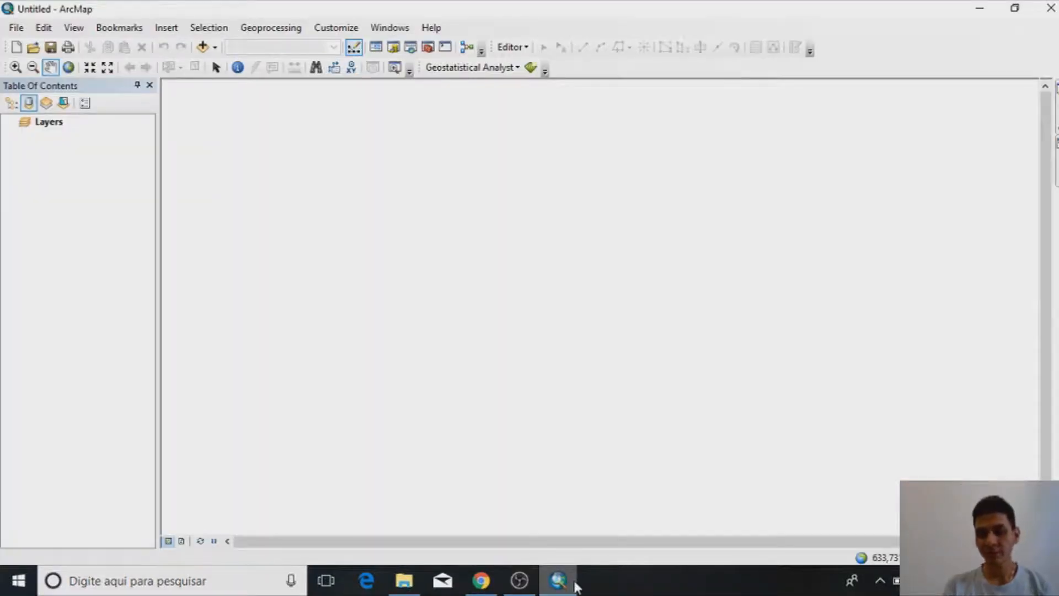
Step: Switch to ArcMap and expand the Desktop folder connection in the Catalog down to the contents of the SOSAP folder
{"action": "mouse_move", "coordinate": [1056, 107]}
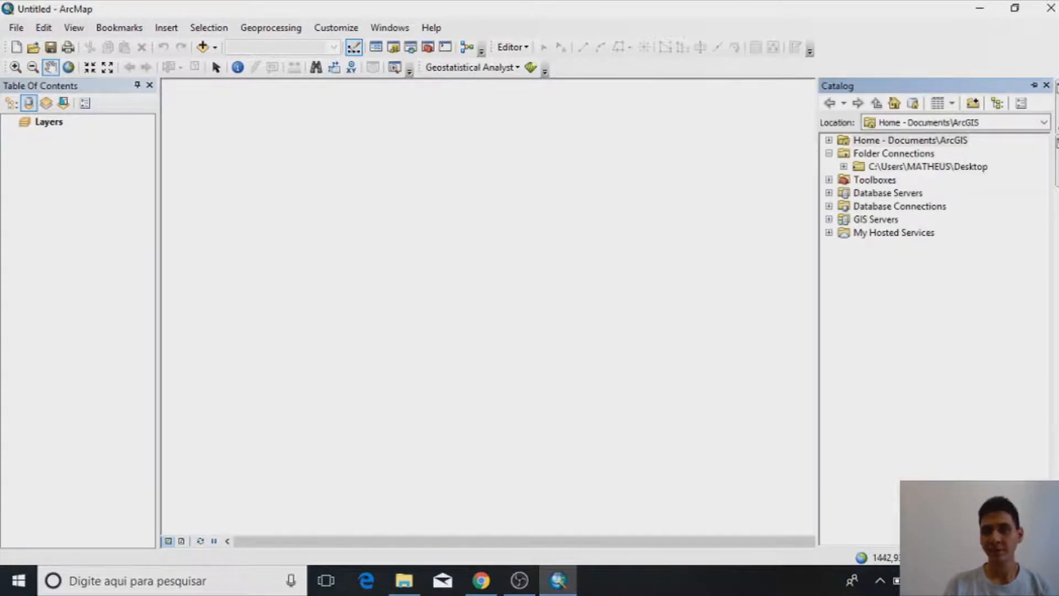
{"action": "left_click", "coordinate": [844, 167]}
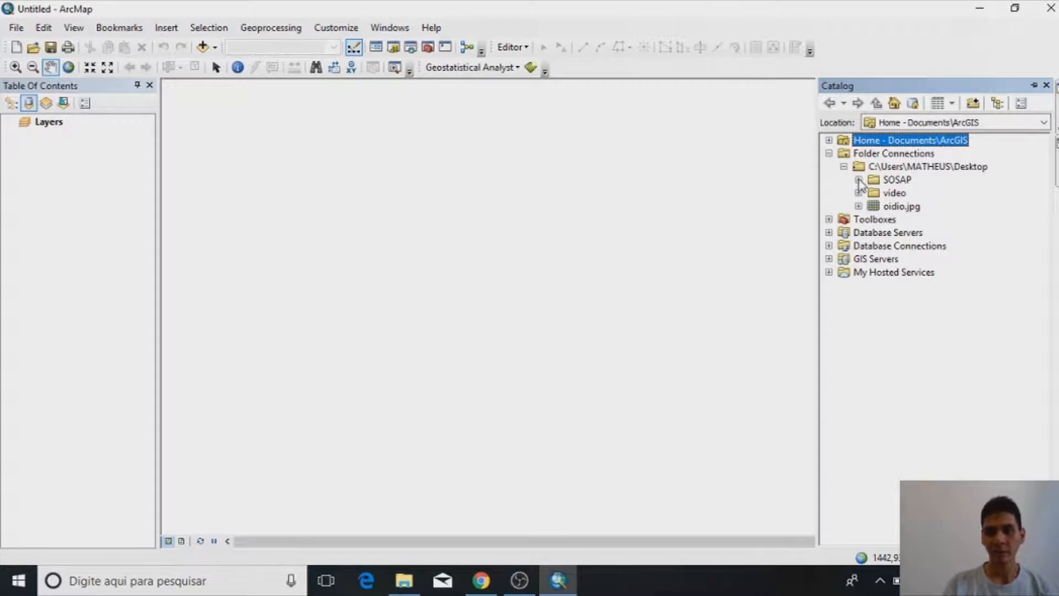
{"action": "left_click", "coordinate": [859, 180]}
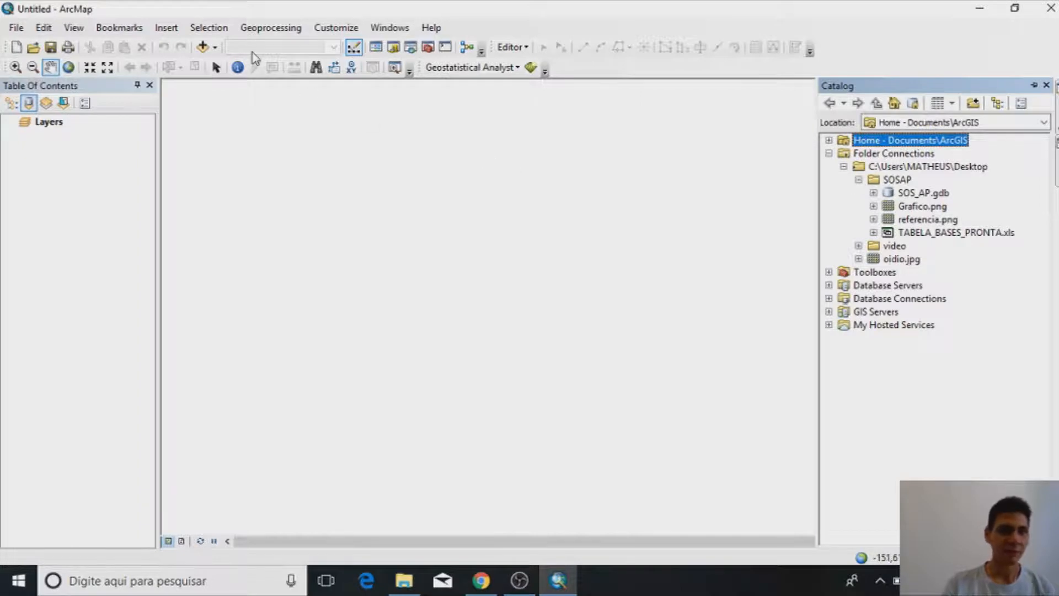
Step: Add the Planilha1$ sheet of TABELA_BASES_PRONTA.xls from the SOSAP folder to the map
{"action": "left_click", "coordinate": [215, 49]}
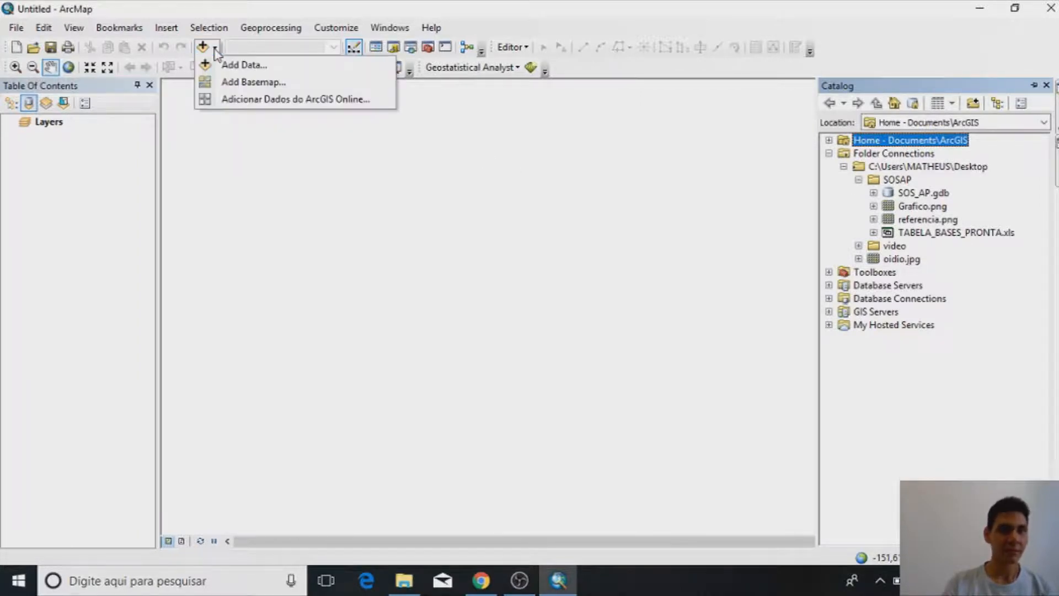
{"action": "left_click", "coordinate": [231, 66]}
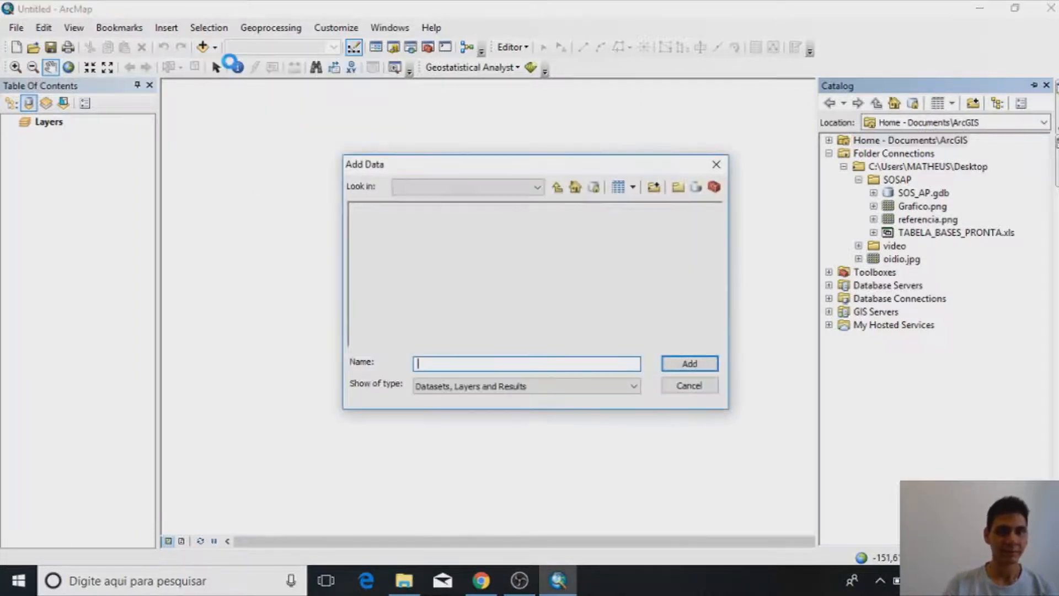
{"action": "left_click", "coordinate": [559, 188]}
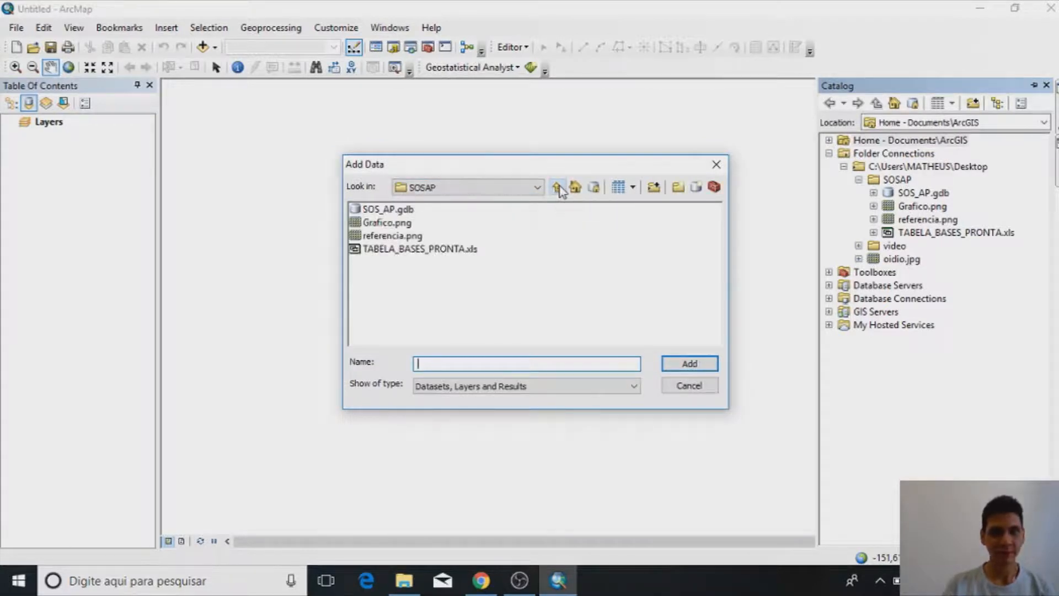
{"action": "left_click", "coordinate": [559, 189]}
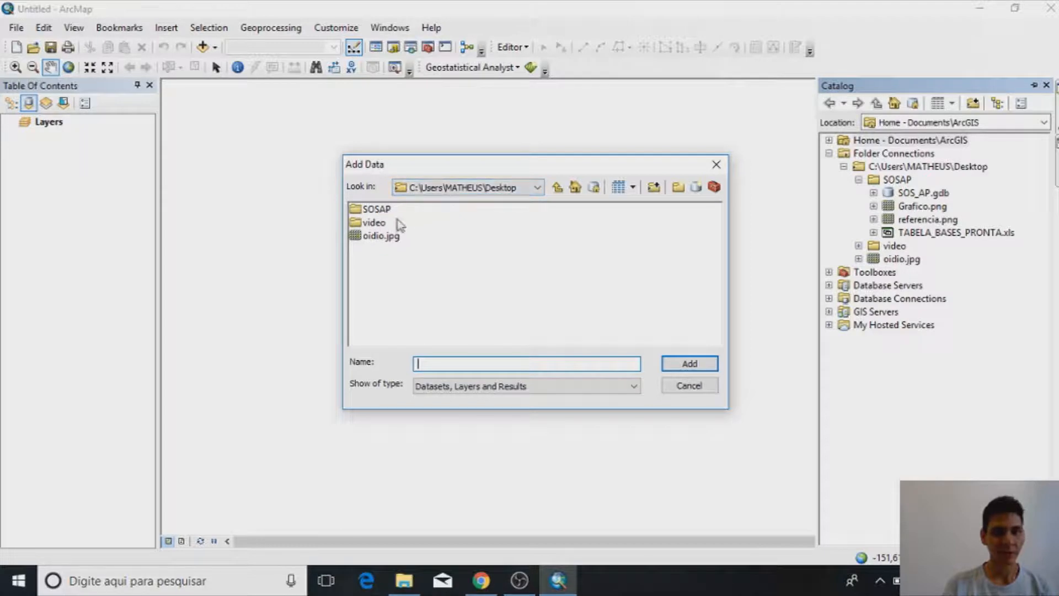
{"action": "double_click", "coordinate": [375, 210]}
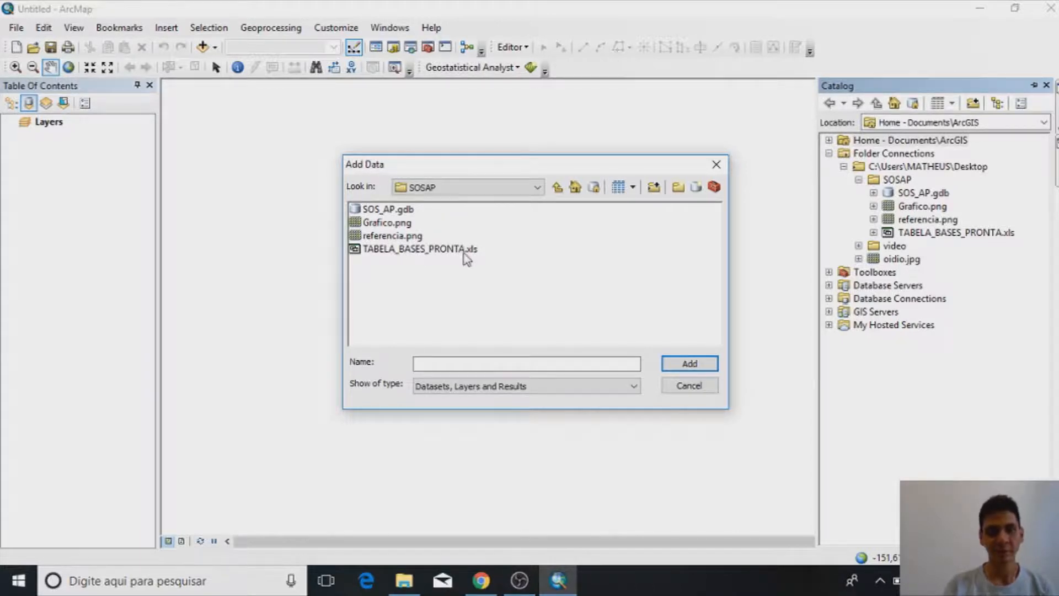
{"action": "double_click", "coordinate": [448, 249]}
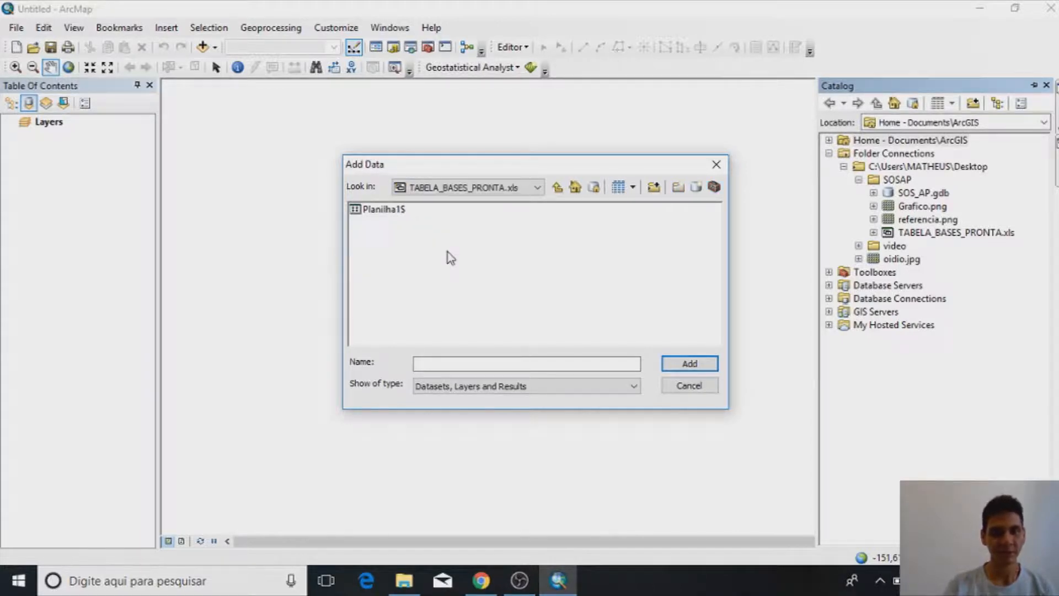
{"action": "left_click", "coordinate": [380, 212]}
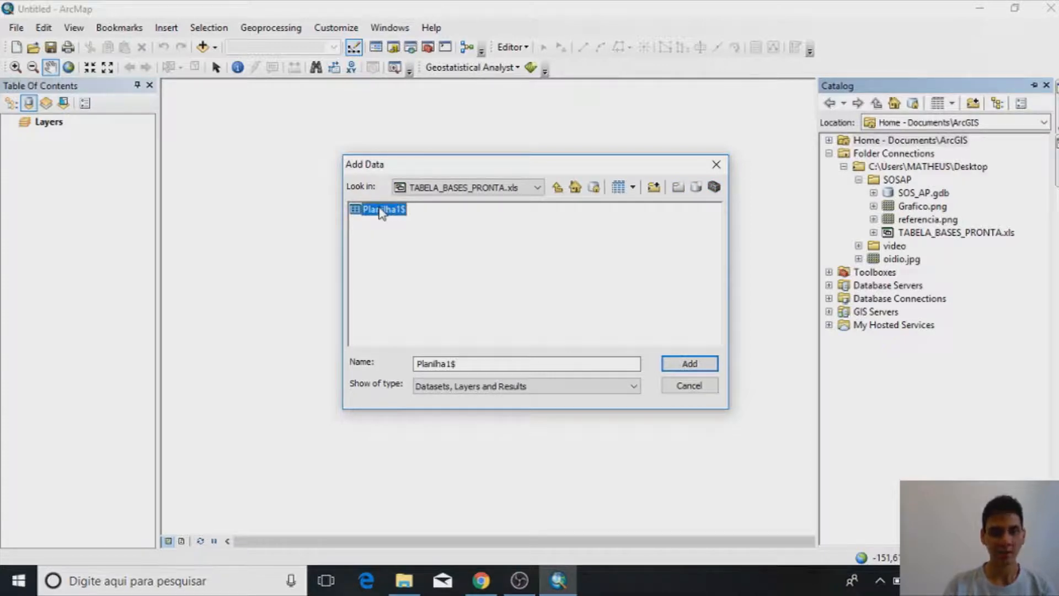
{"action": "left_click", "coordinate": [684, 365]}
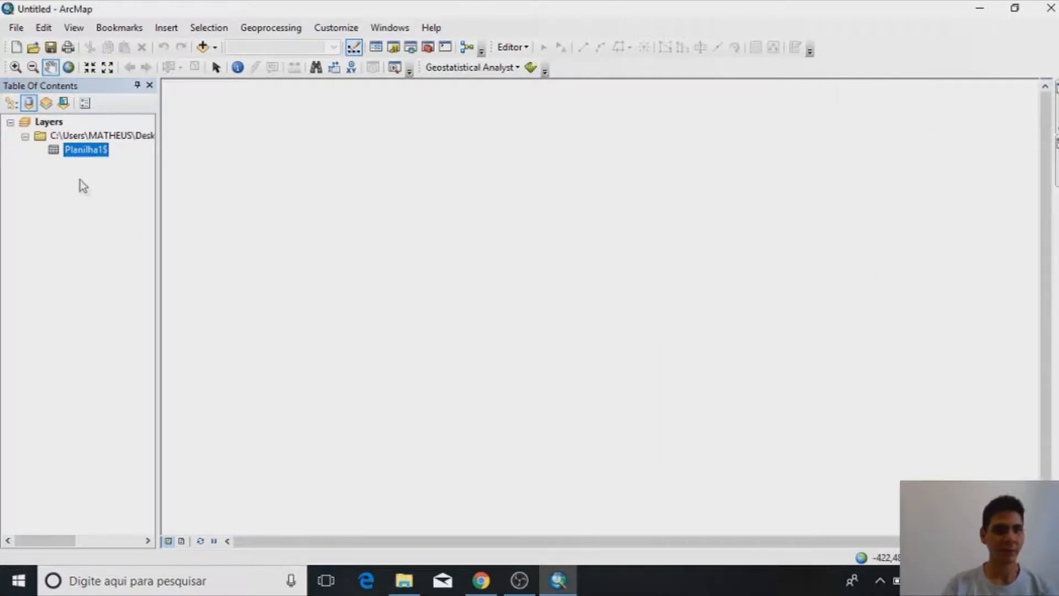
Step: Display the Planilha1$ table as XY points, with LONGITUDE as X and LATITUDE as Y, in the WGS 1984 geographic coordinate system
{"action": "right_click", "coordinate": [84, 149]}
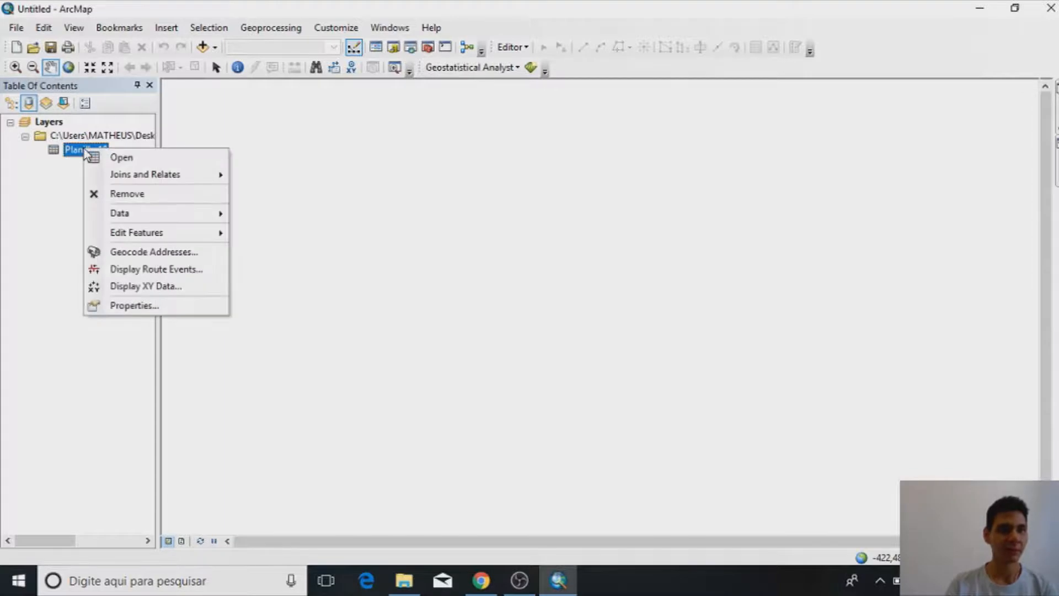
{"action": "left_click", "coordinate": [157, 285]}
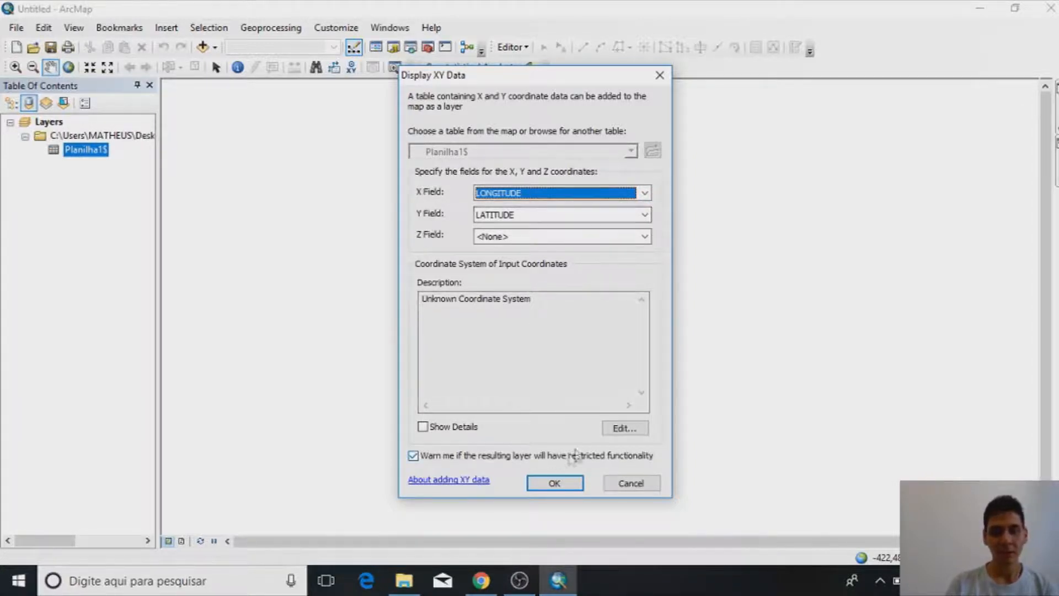
{"action": "left_click", "coordinate": [619, 431]}
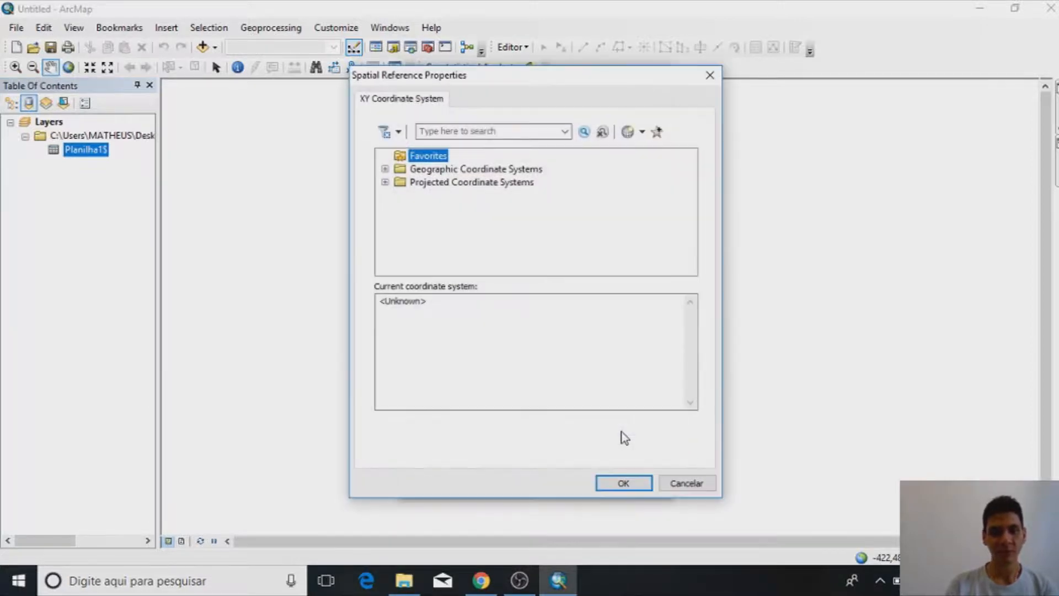
{"action": "left_click", "coordinate": [385, 168]}
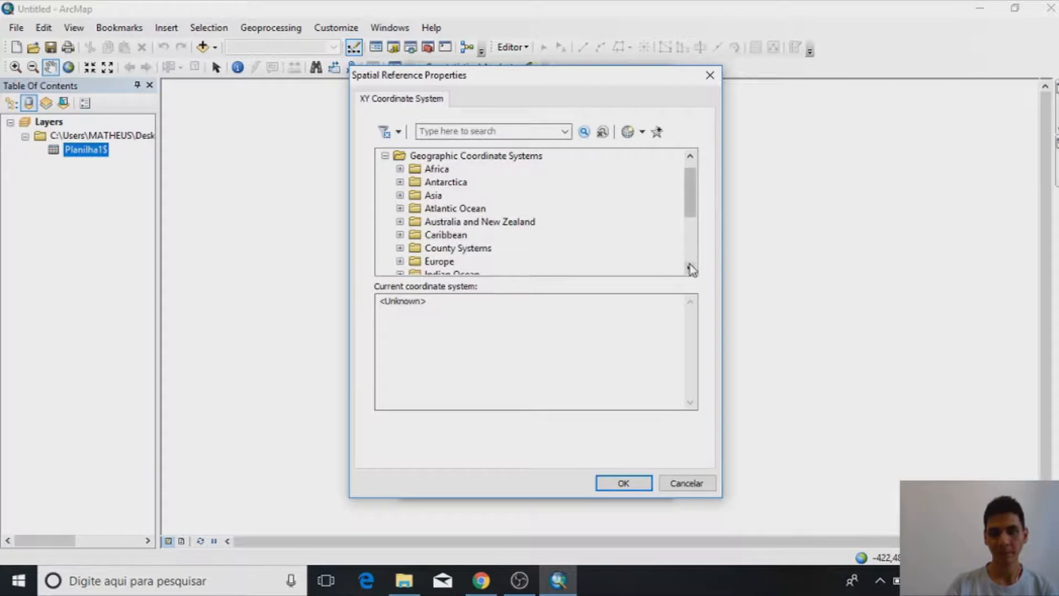
{"action": "left_click", "coordinate": [690, 268]}
{"action": "left_click", "coordinate": [691, 268]}
{"action": "left_click", "coordinate": [691, 268]}
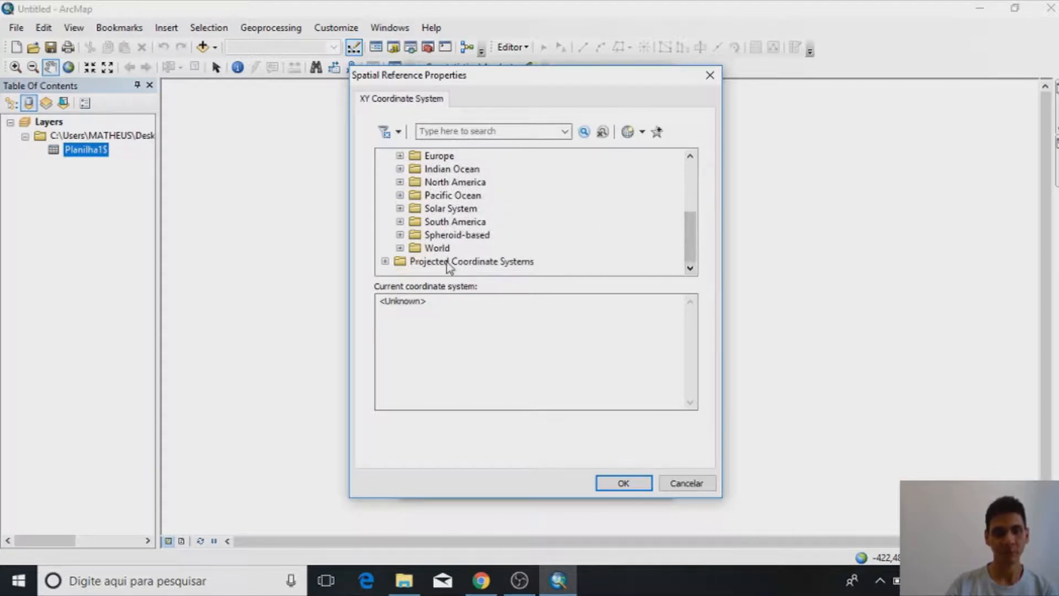
{"action": "left_click", "coordinate": [400, 248]}
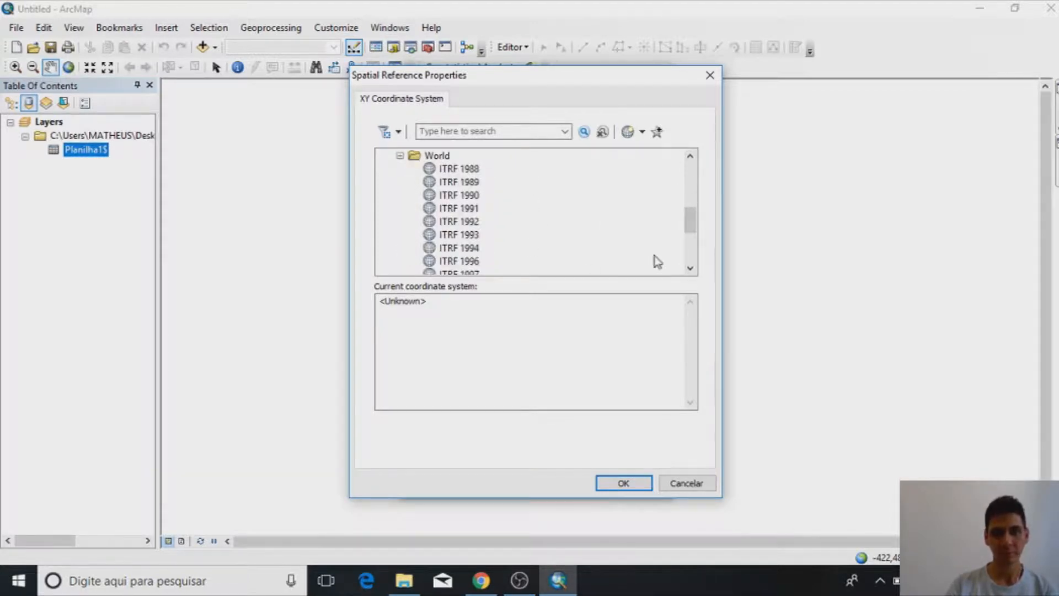
{"action": "left_click", "coordinate": [690, 269]}
{"action": "left_click", "coordinate": [690, 269]}
{"action": "left_click", "coordinate": [690, 269]}
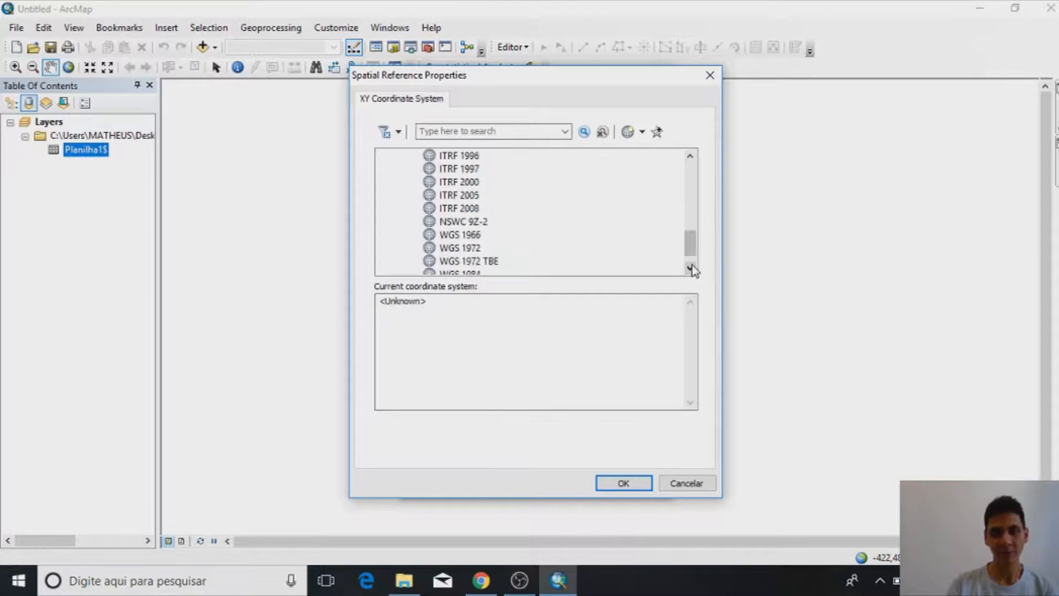
{"action": "left_click", "coordinate": [690, 269]}
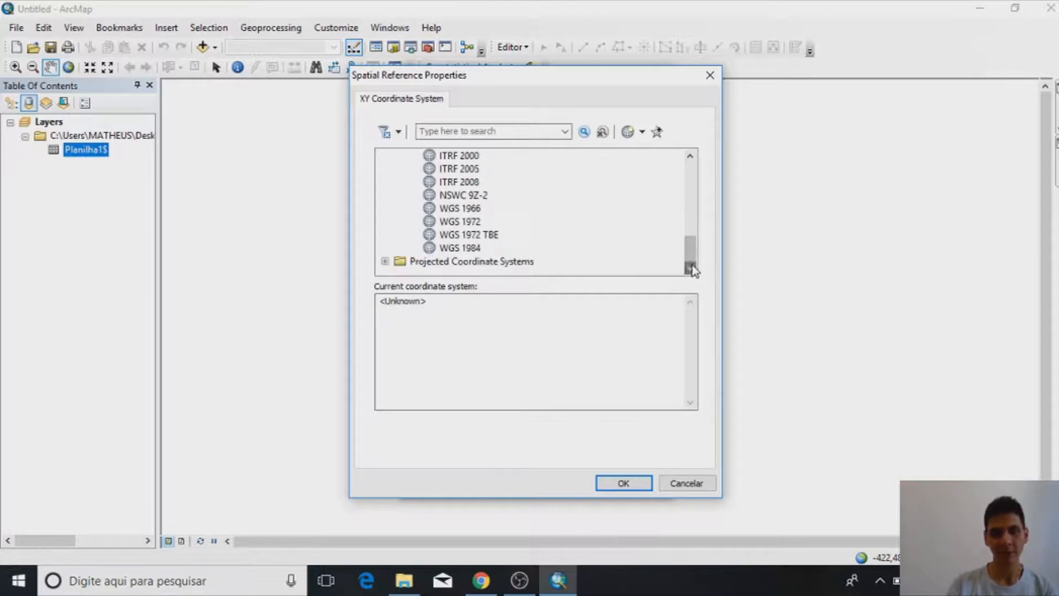
{"action": "left_click", "coordinate": [480, 249]}
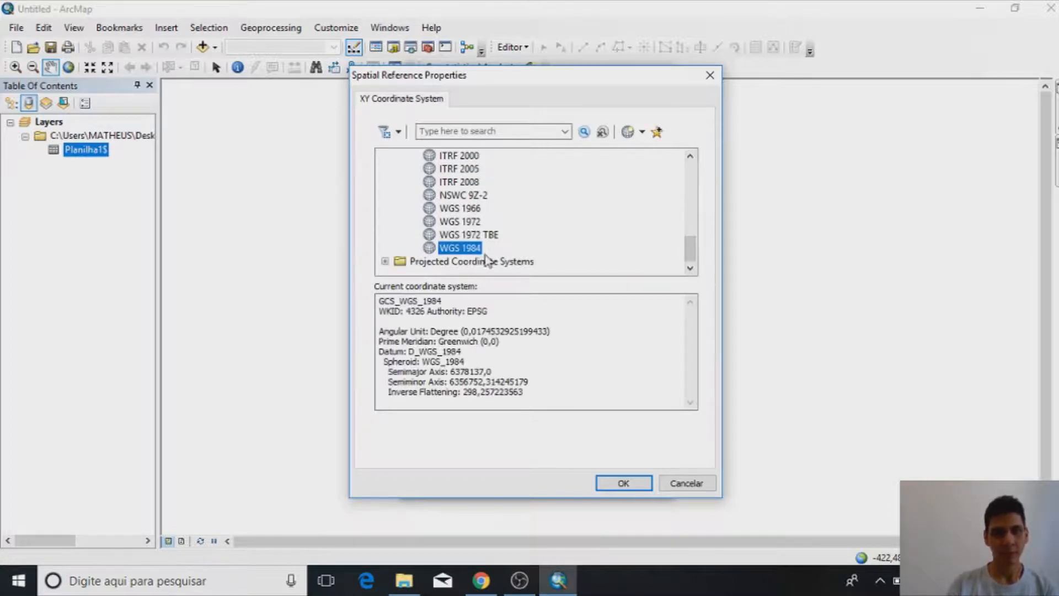
{"action": "left_click", "coordinate": [640, 481]}
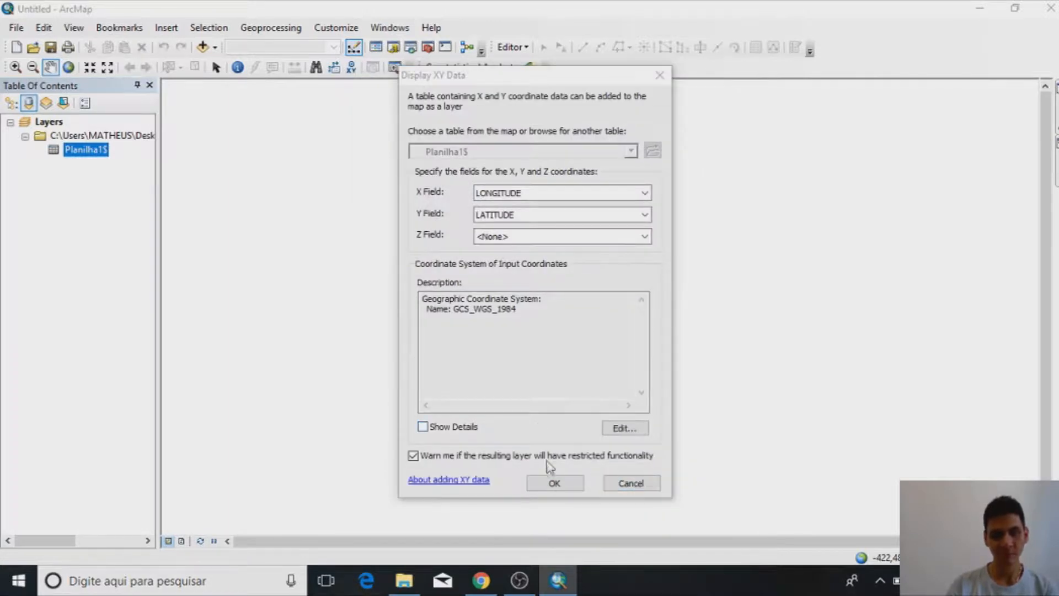
{"action": "left_click", "coordinate": [555, 484]}
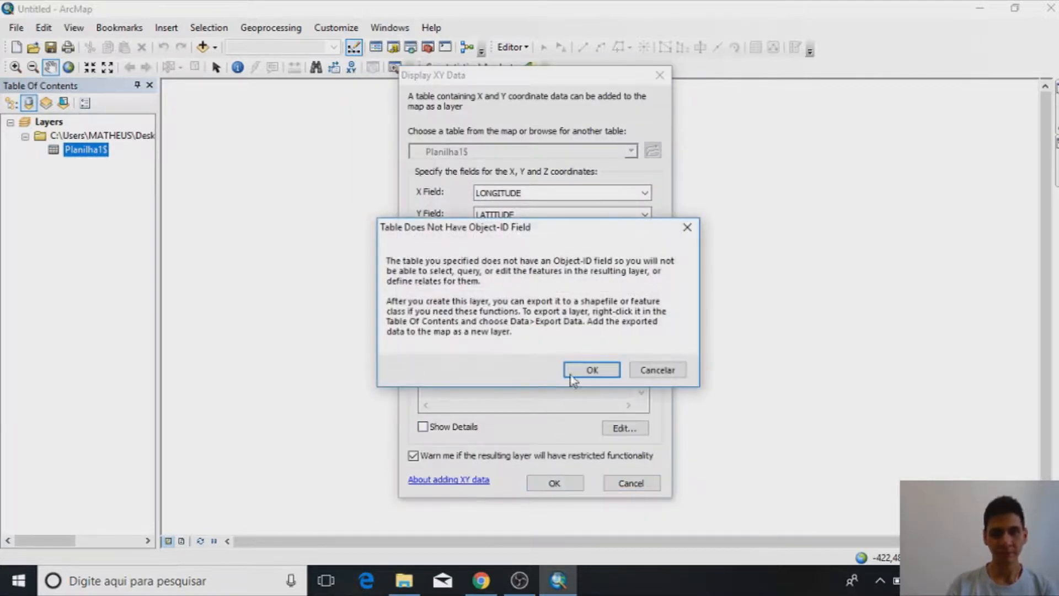
{"action": "left_click", "coordinate": [578, 370]}
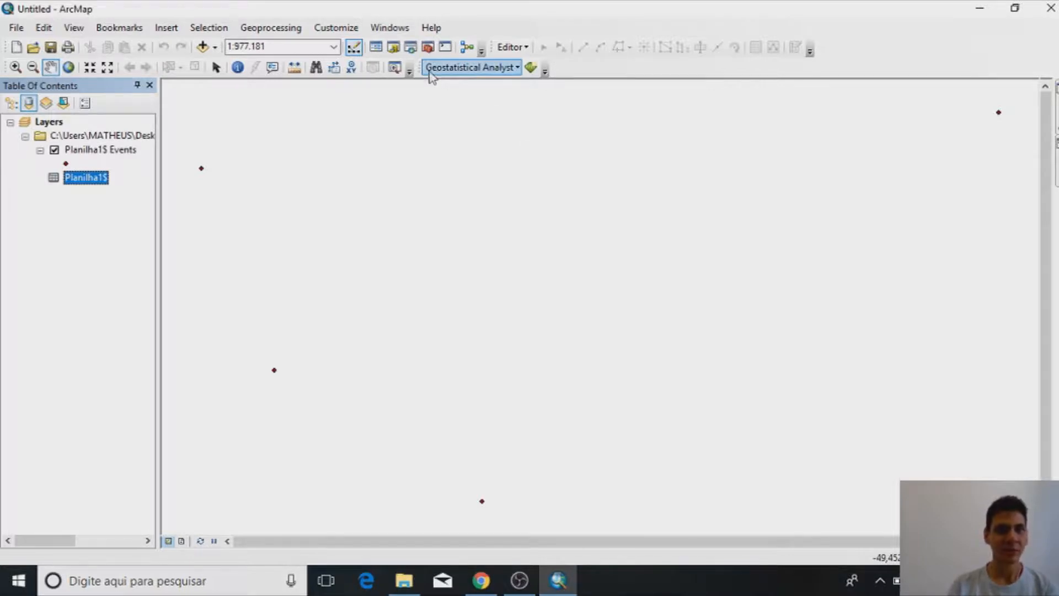
Step: Check in the list of toolbars whether Geostatistical Analyst is enabled
{"action": "left_click", "coordinate": [342, 28]}
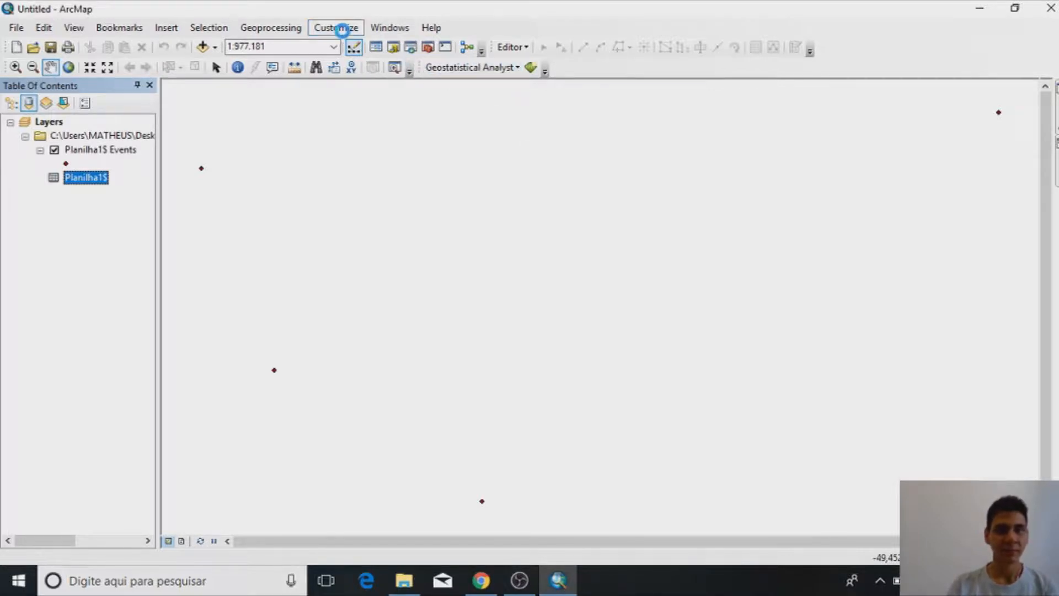
{"action": "mouse_move", "coordinate": [353, 45]}
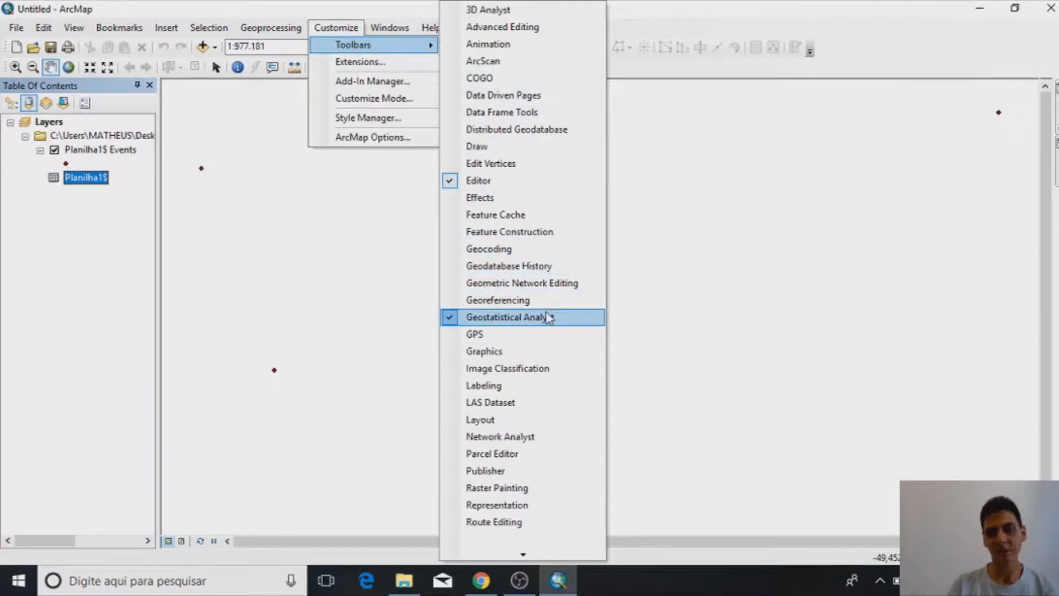
{"action": "left_click", "coordinate": [709, 235]}
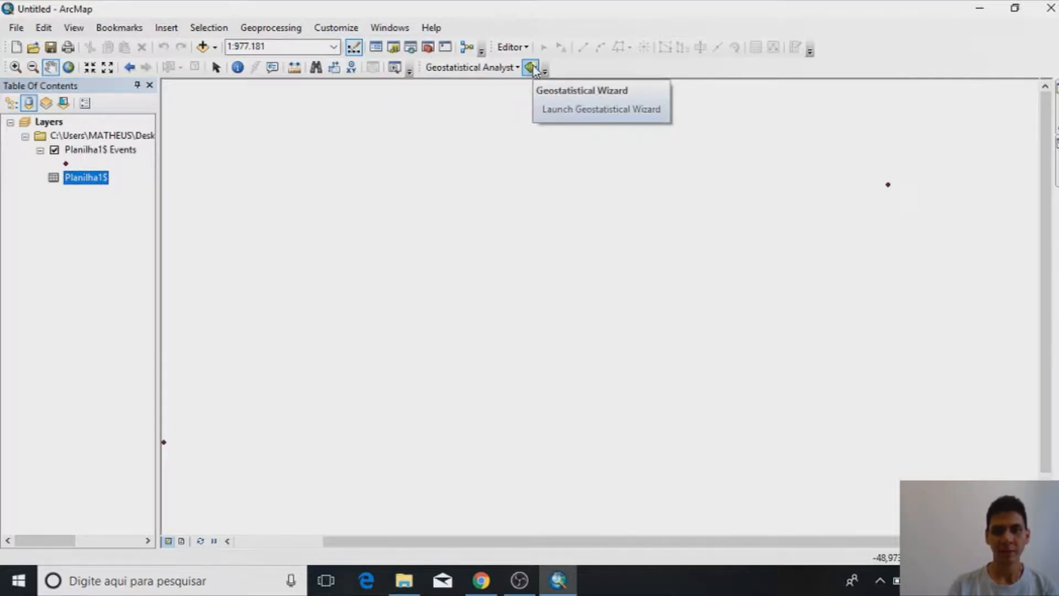
Step: Start the Geostatistical Wizard with the Radial Basis Functions method, using Planilha1$ as source dataset and AACPS as data field
{"action": "left_click", "coordinate": [531, 67]}
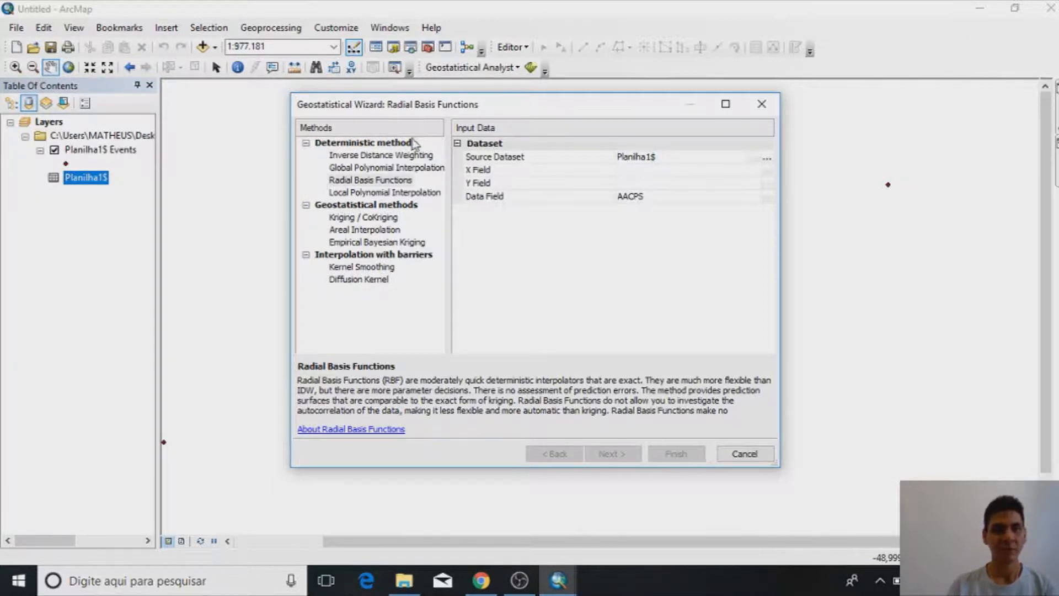
{"action": "left_click", "coordinate": [389, 183]}
{"action": "left_click", "coordinate": [697, 157]}
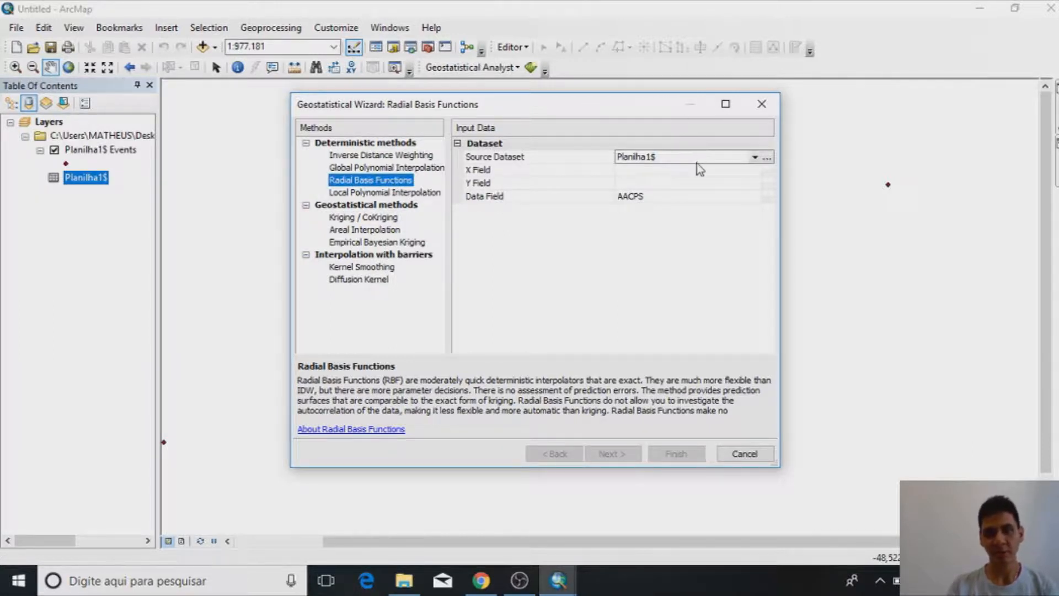
{"action": "left_click", "coordinate": [687, 197]}
{"action": "left_click", "coordinate": [687, 198]}
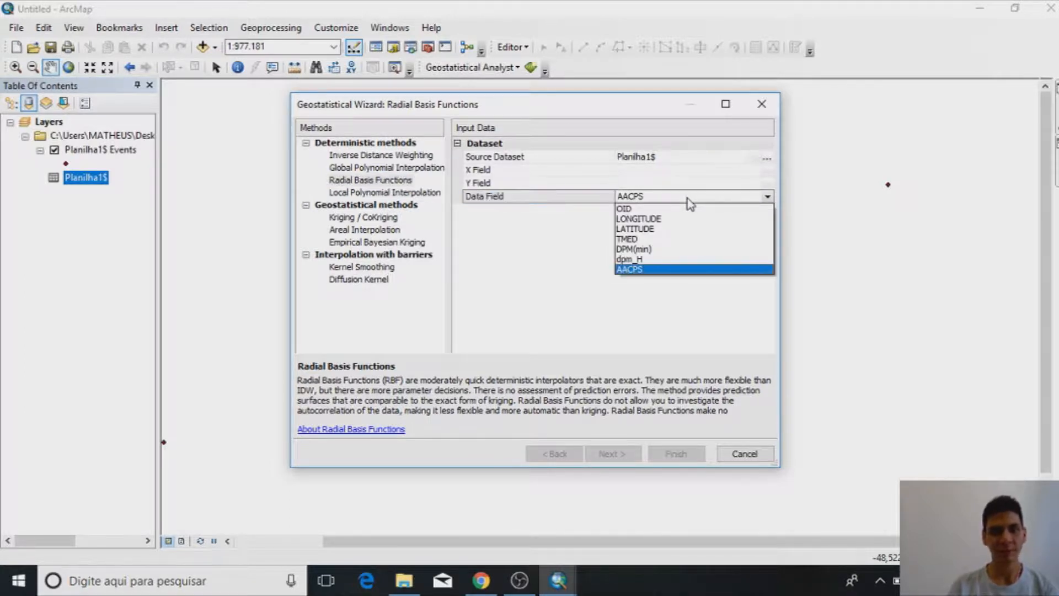
{"action": "left_click", "coordinate": [642, 270]}
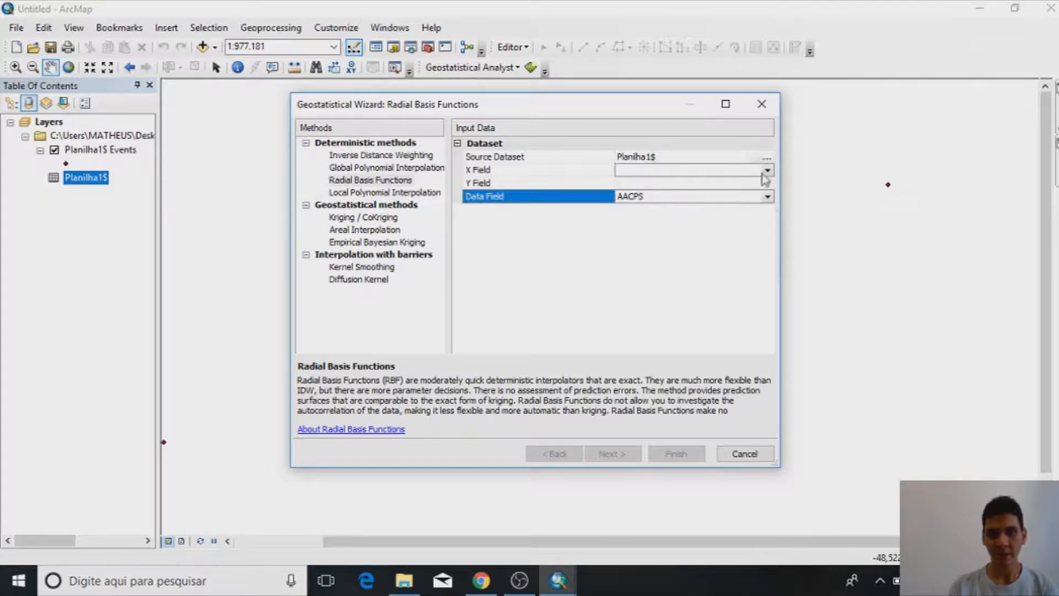
Step: Set the interpolation's X field to LONGITUDE and its Y field to LATITUDE
{"action": "left_click", "coordinate": [766, 171]}
{"action": "left_click", "coordinate": [766, 171]}
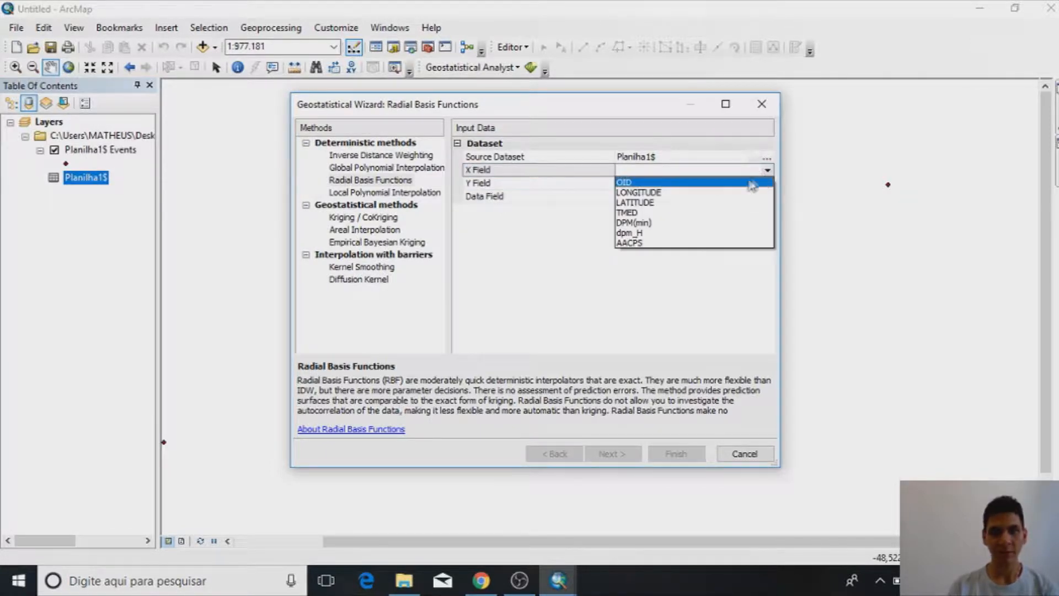
{"action": "left_click", "coordinate": [663, 193]}
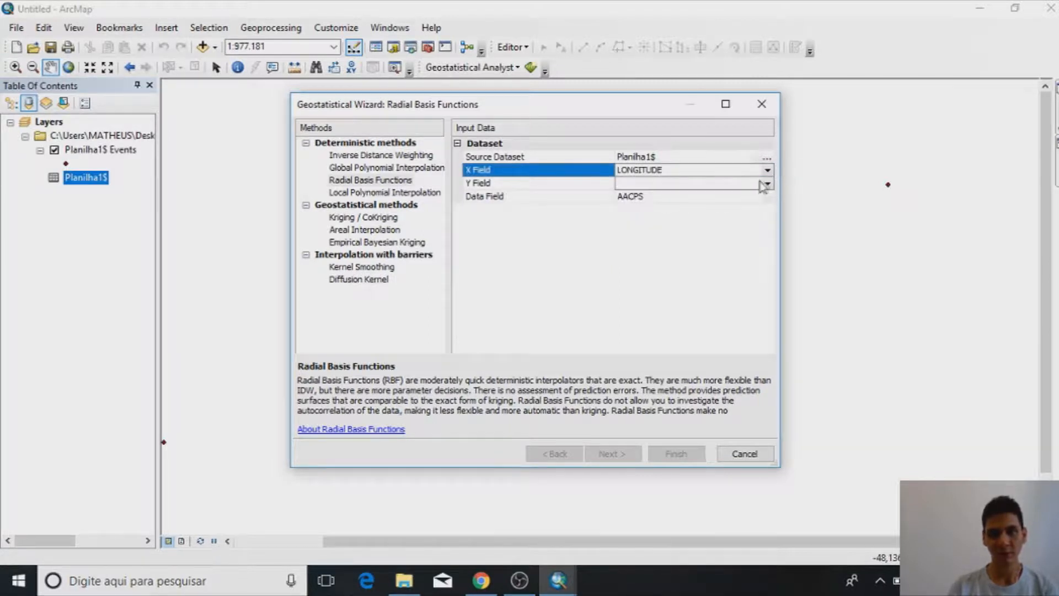
{"action": "left_click", "coordinate": [768, 183]}
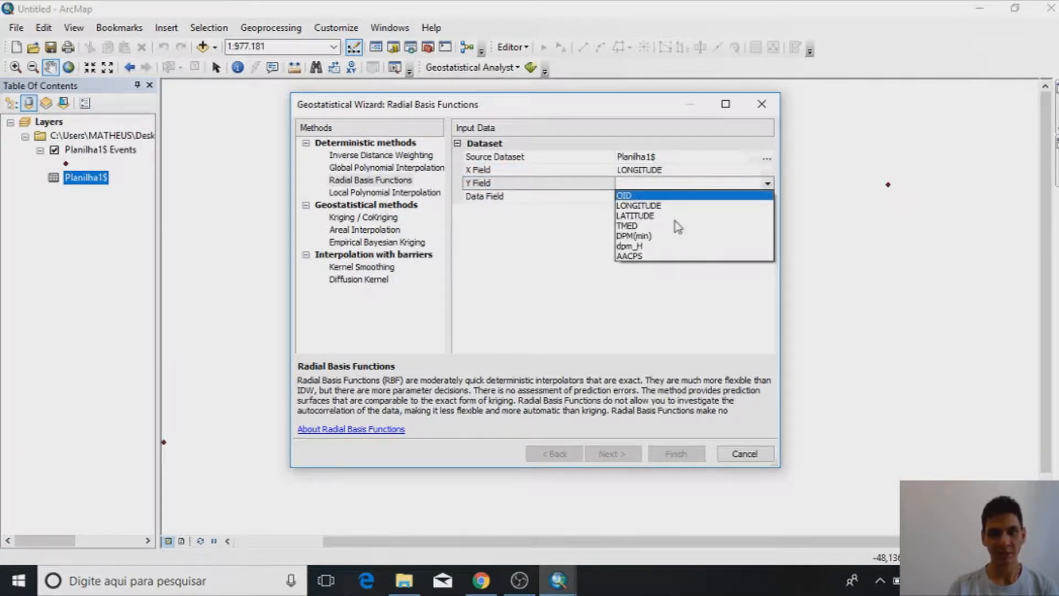
{"action": "left_click", "coordinate": [629, 217]}
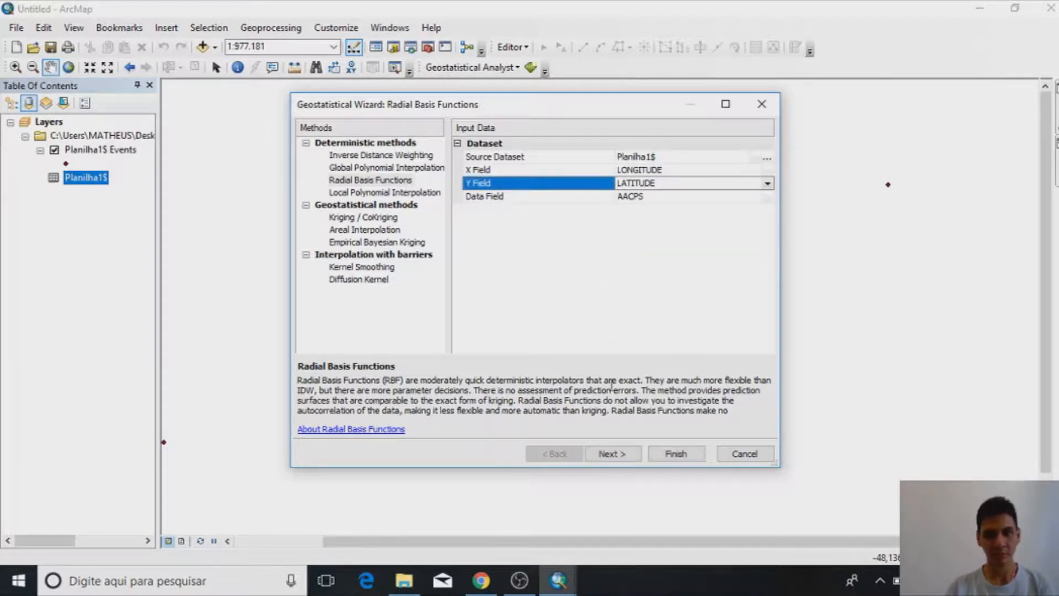
Step: Accept the default method properties and cross validation, and generate the Radial Basis Functions prediction map
{"action": "left_click", "coordinate": [622, 450]}
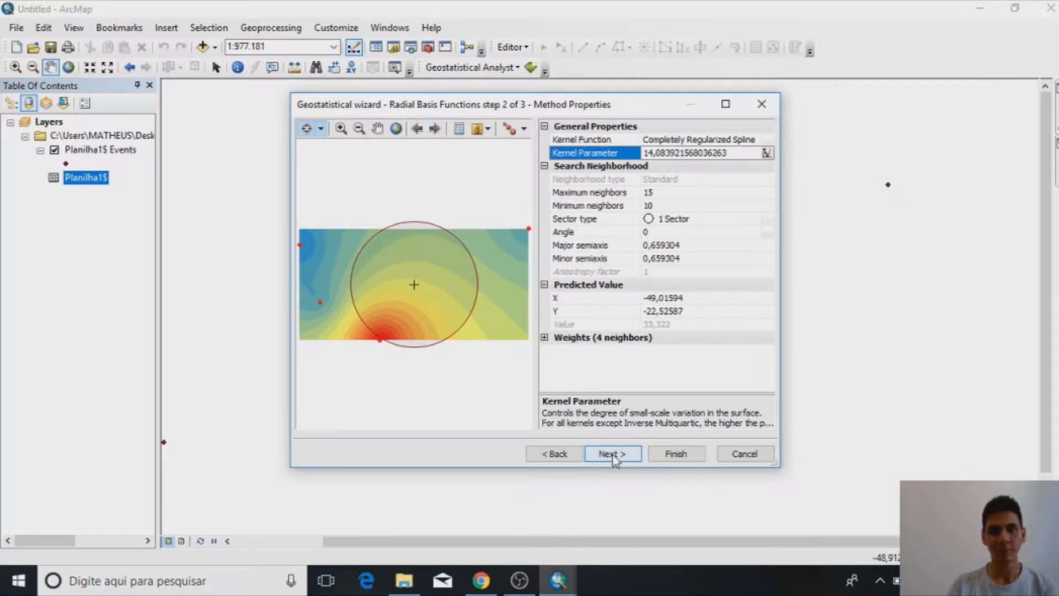
{"action": "left_click", "coordinate": [614, 454]}
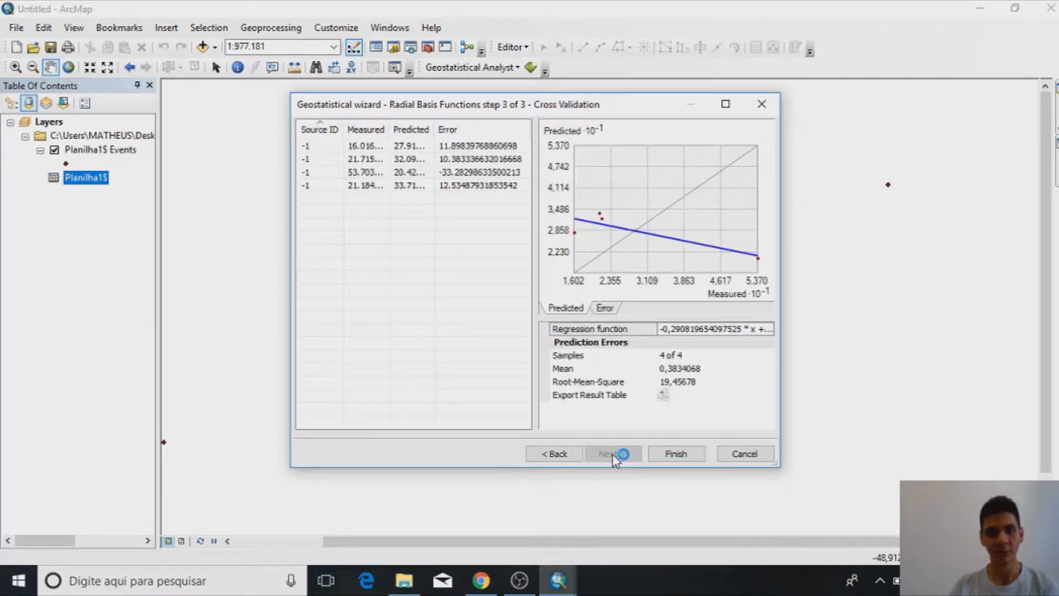
{"action": "left_click", "coordinate": [667, 456]}
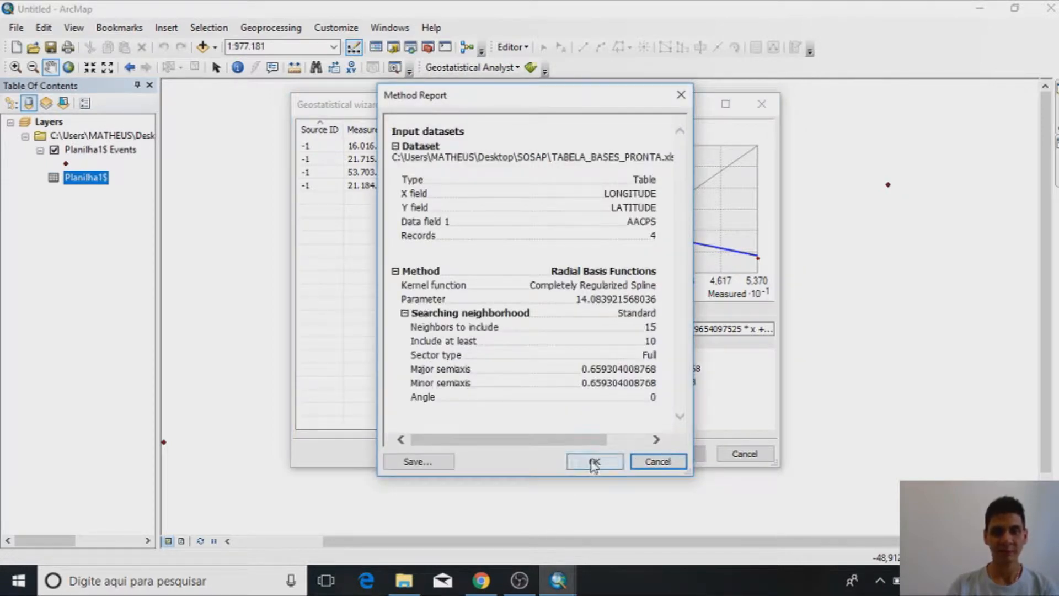
{"action": "left_click", "coordinate": [592, 461]}
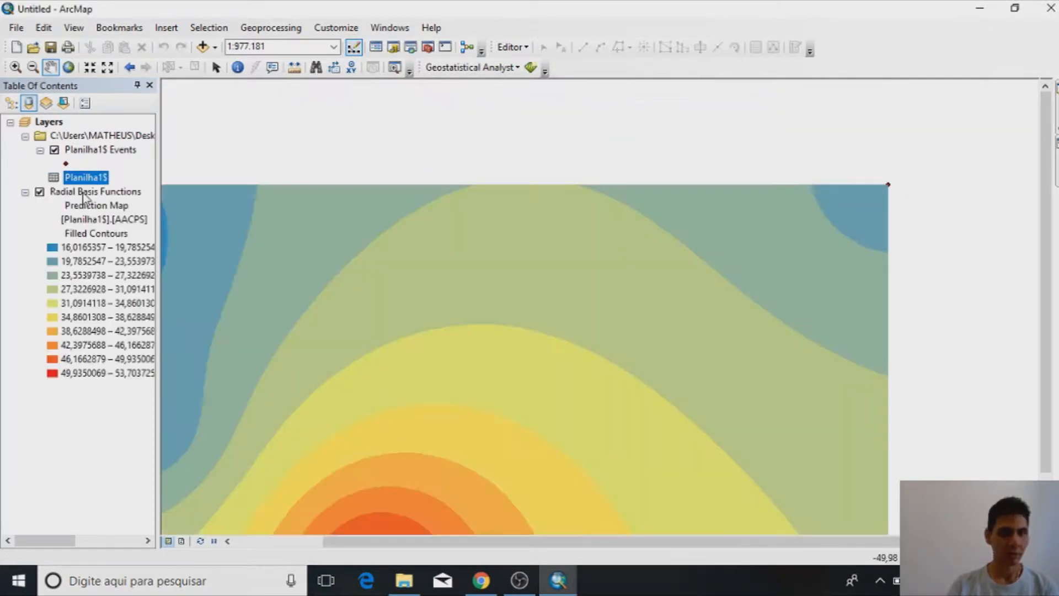
Step: Zoom the map to the Radial Basis Functions layer and look over the interpolated surface
{"action": "left_click", "coordinate": [86, 192]}
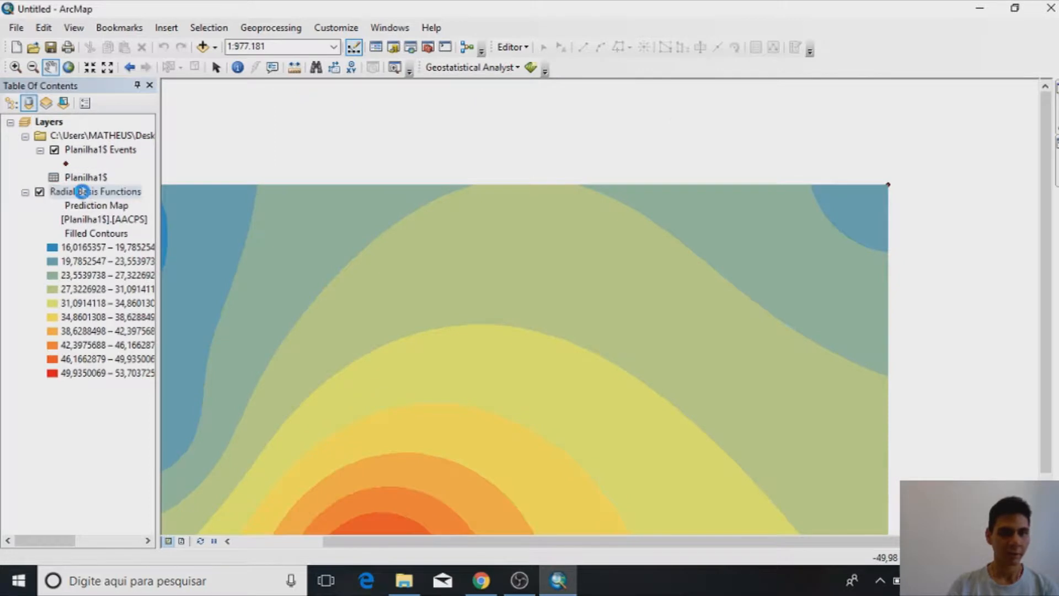
{"action": "right_click", "coordinate": [86, 192]}
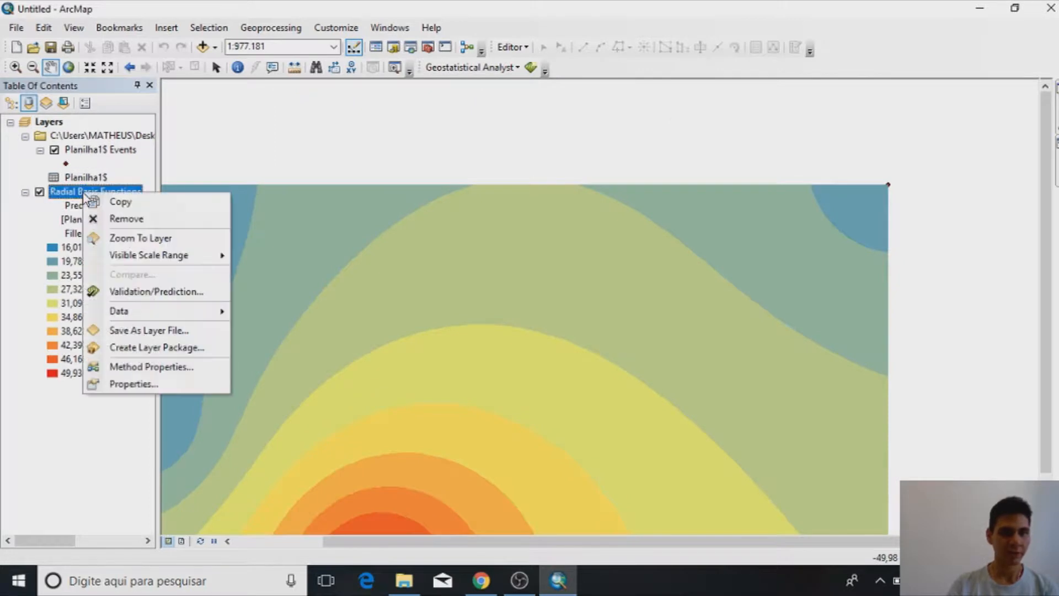
{"action": "left_click", "coordinate": [141, 238]}
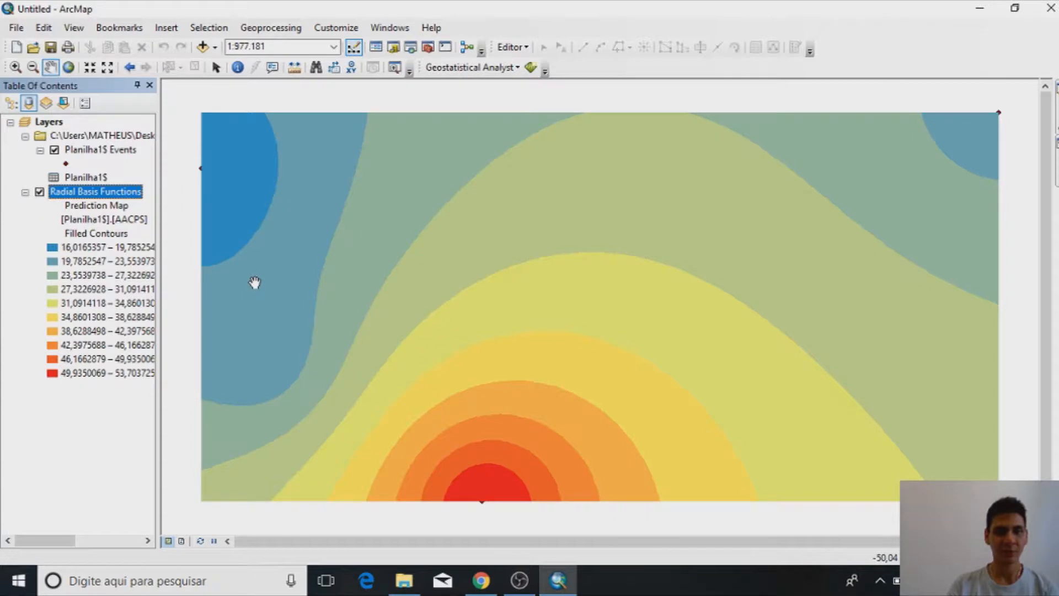
{"action": "left_click_drag", "start_coordinate": [330, 357], "coordinate": [386, 405]}
{"action": "left_click_drag", "start_coordinate": [551, 344], "coordinate": [493, 284]}
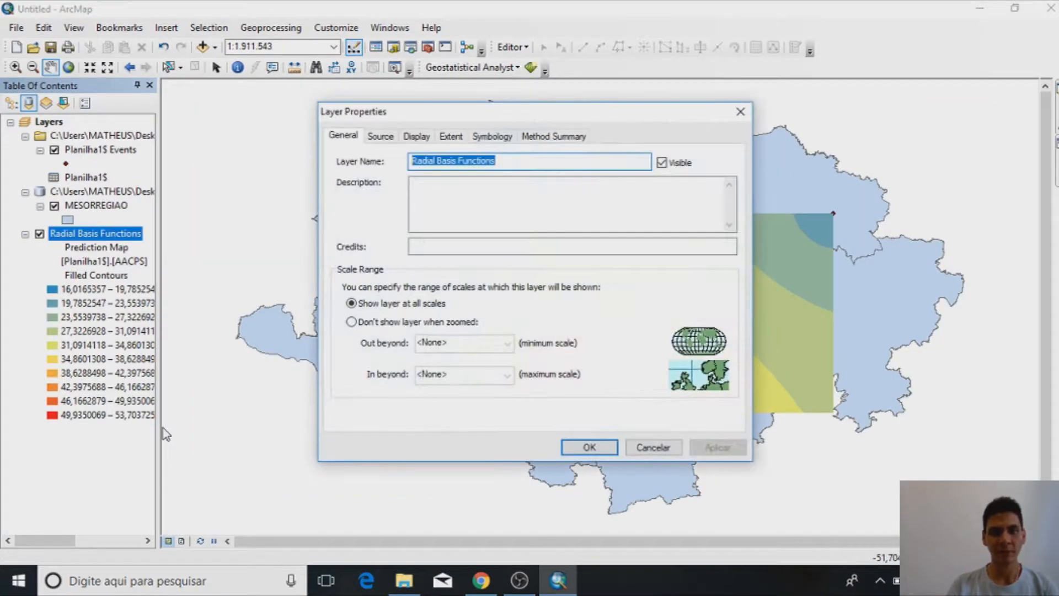
Step: Set the extent of the Radial Basis Functions layer to the rectangular extent of MESORREGIAO and apply it
{"action": "left_click", "coordinate": [453, 137]}
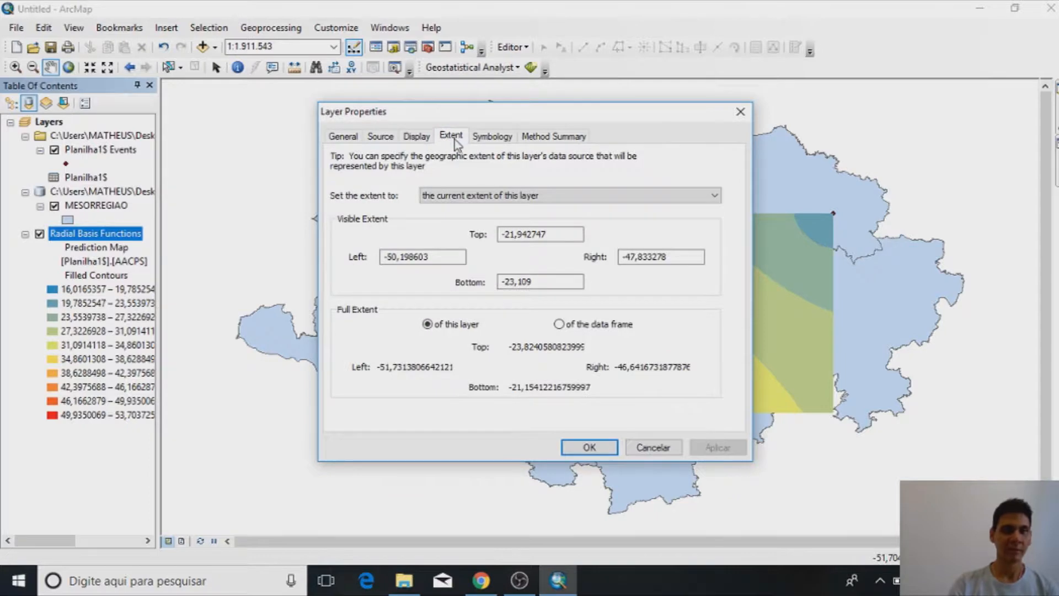
{"action": "left_click", "coordinate": [604, 194]}
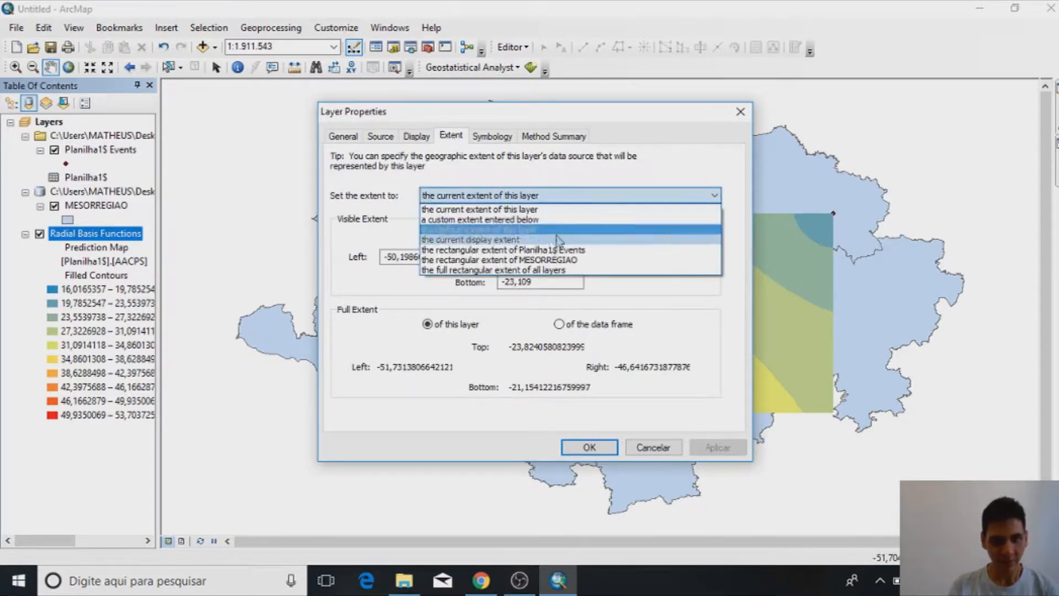
{"action": "left_click", "coordinate": [534, 260]}
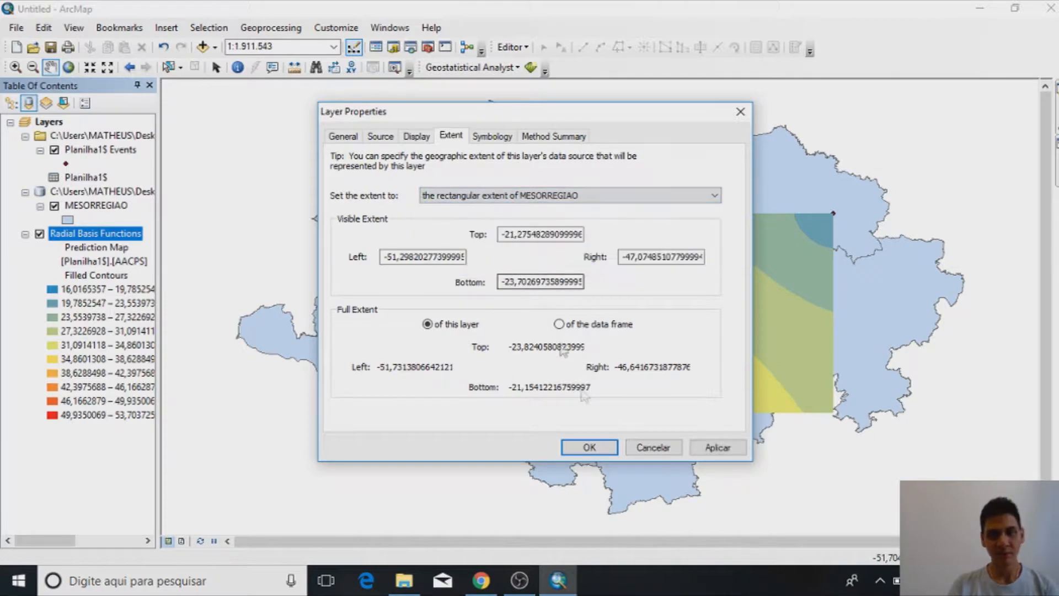
{"action": "left_click", "coordinate": [722, 446]}
{"action": "left_click", "coordinate": [609, 447]}
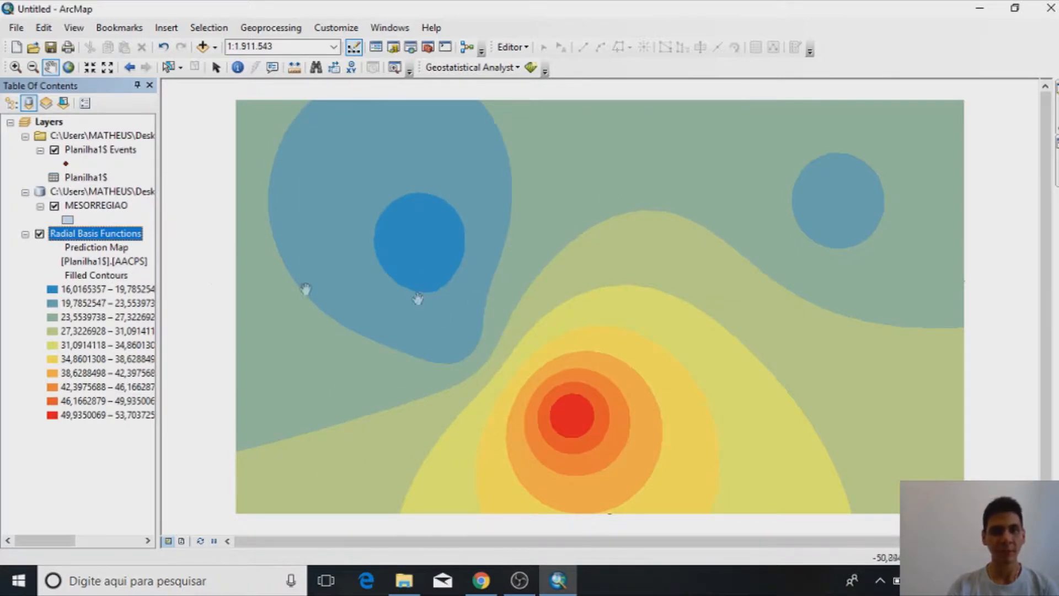
Step: Export the Radial Basis Functions layer to a raster named favoravilidade_raster in the SOS_AP.gdb geodatabase, keeping the default cell size
{"action": "right_click", "coordinate": [118, 239]}
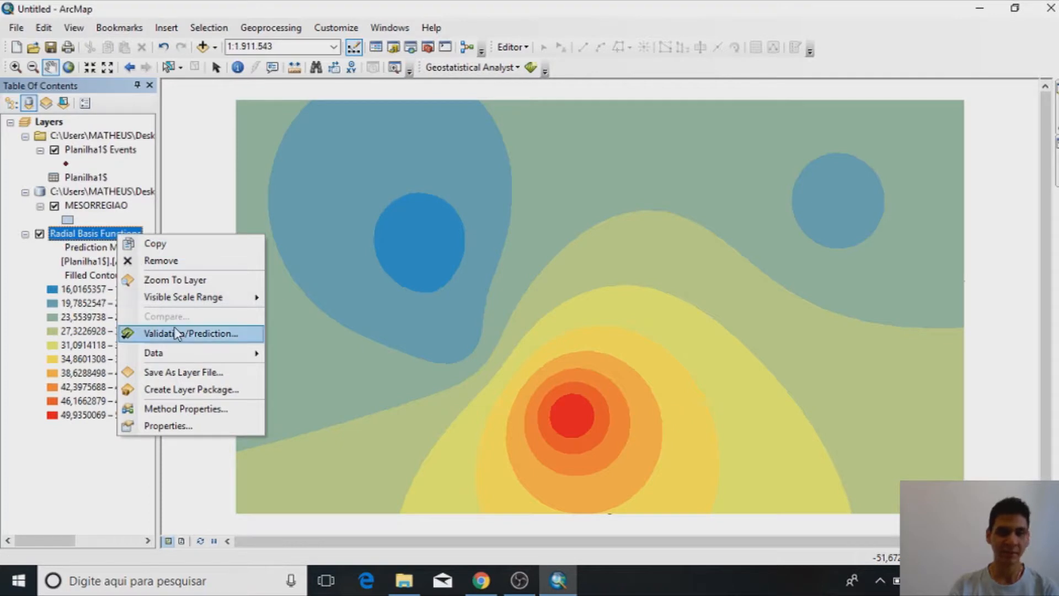
{"action": "mouse_move", "coordinate": [185, 361]}
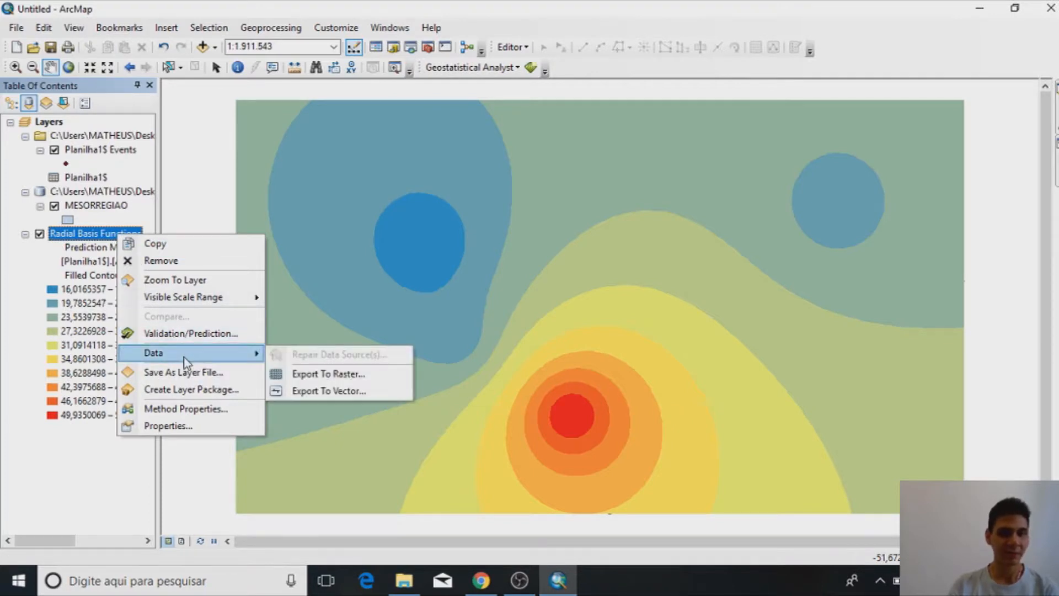
{"action": "left_click", "coordinate": [315, 377]}
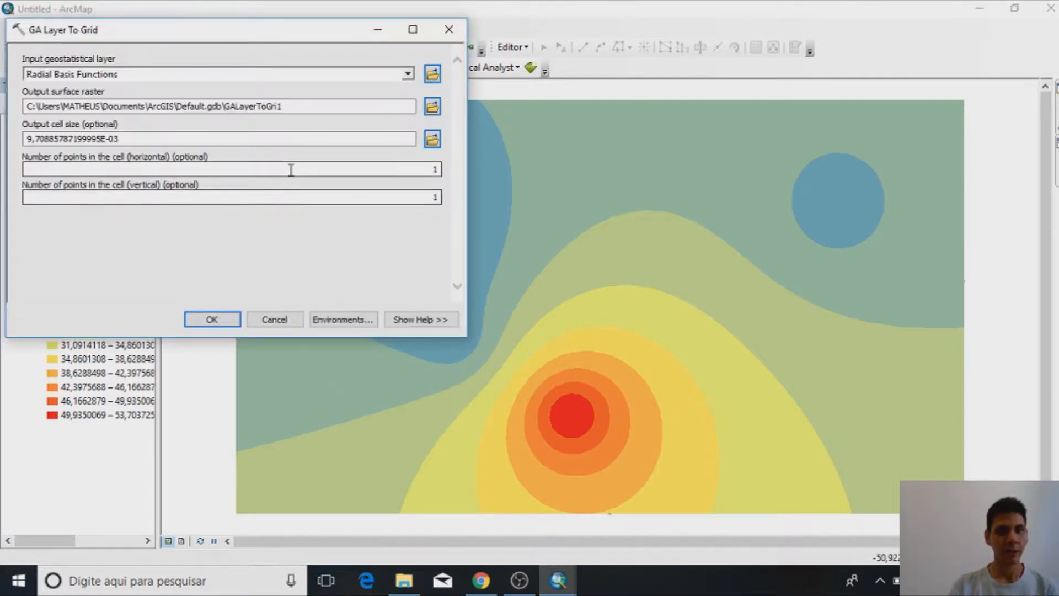
{"action": "left_click_drag", "start_coordinate": [320, 37], "coordinate": [454, 109]}
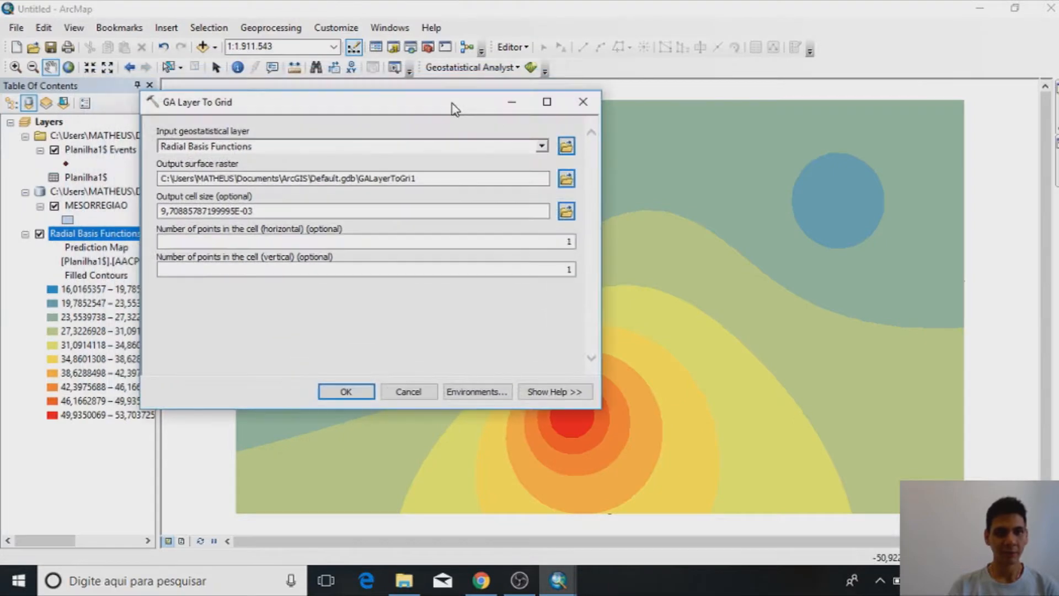
{"action": "left_click", "coordinate": [573, 185]}
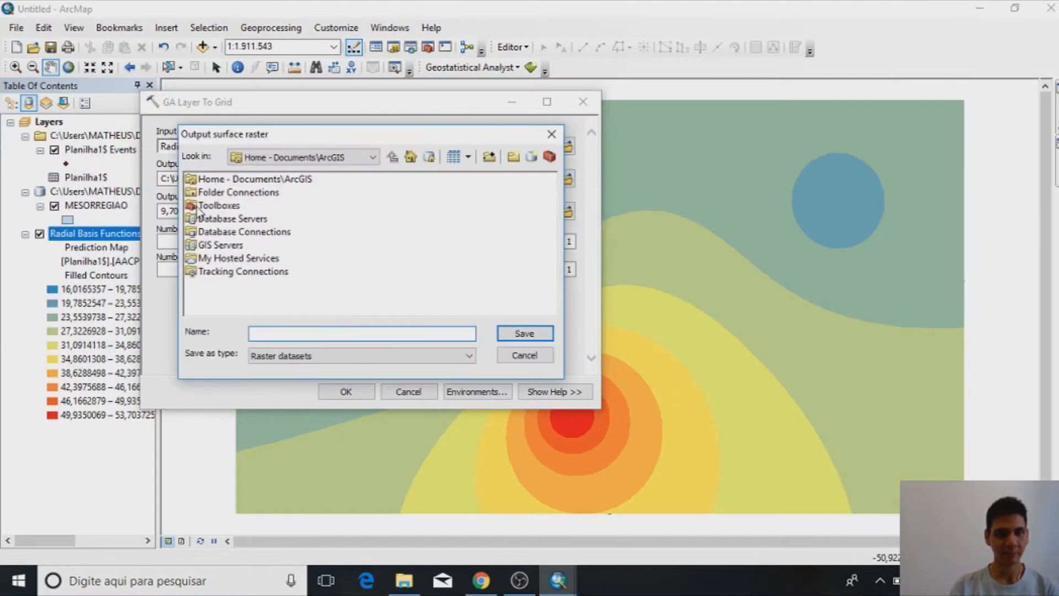
{"action": "left_click", "coordinate": [295, 334]}
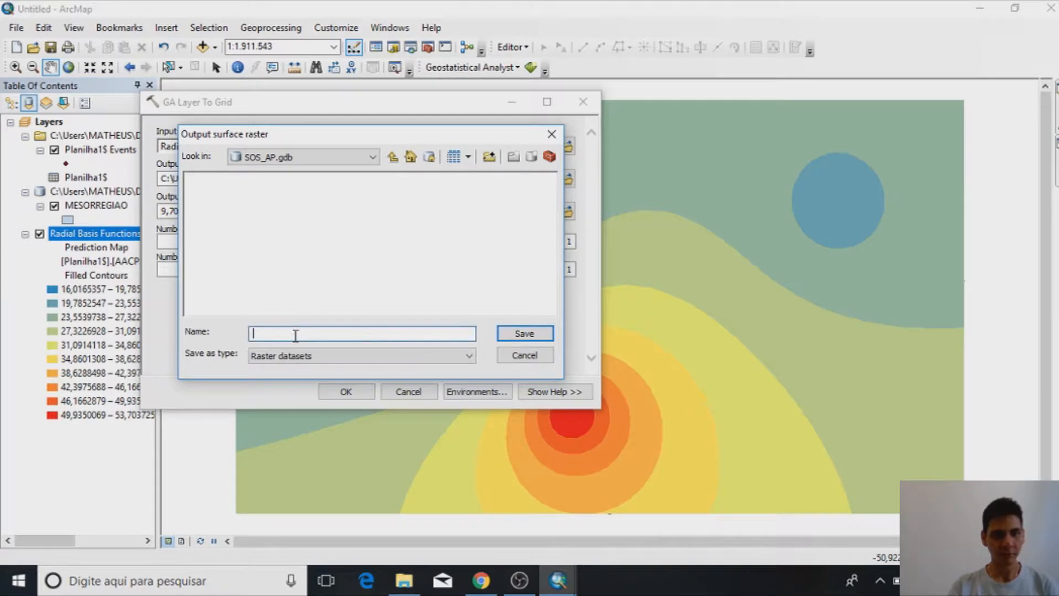
{"action": "type", "text": "fav"}
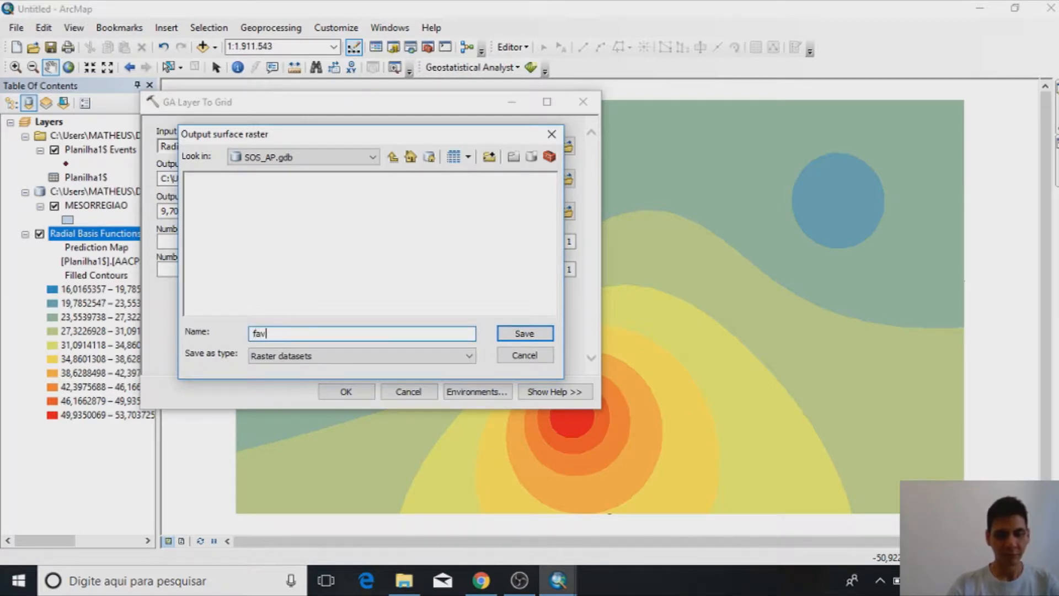
{"action": "type", "text": "oravilidade_raster"}
{"action": "left_click", "coordinate": [532, 331]}
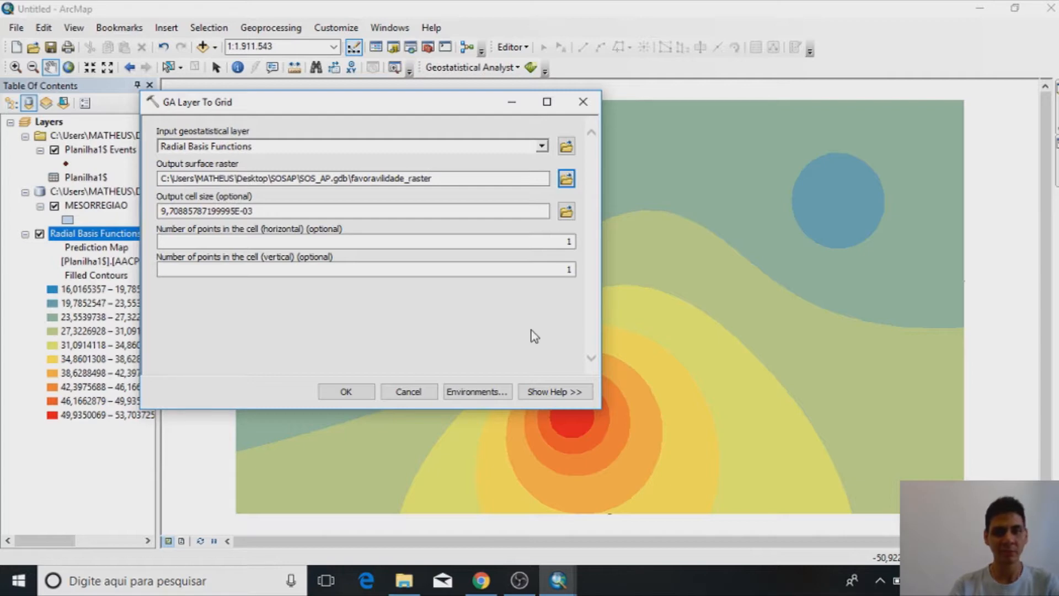
{"action": "left_click", "coordinate": [353, 391]}
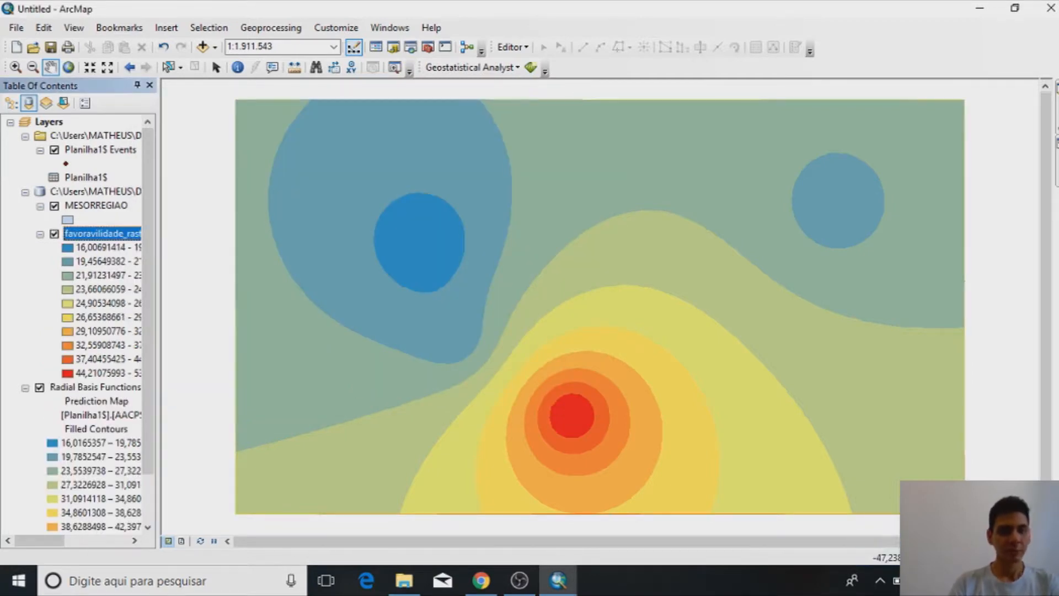
Step: Hide the Radial Basis Functions layer and collapse its legend in the layer list
{"action": "left_click", "coordinate": [39, 389]}
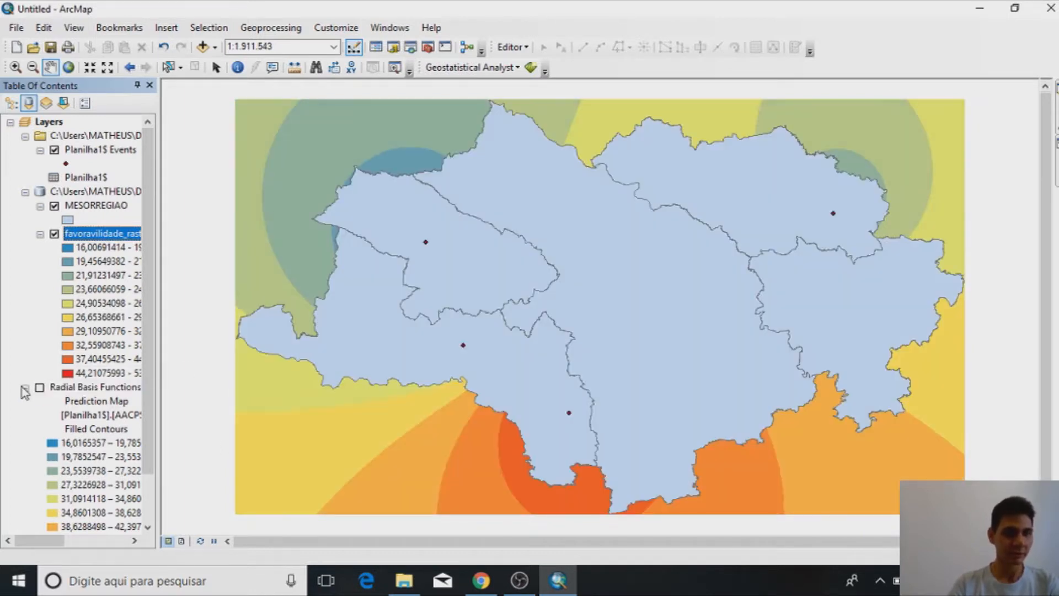
{"action": "left_click", "coordinate": [26, 389]}
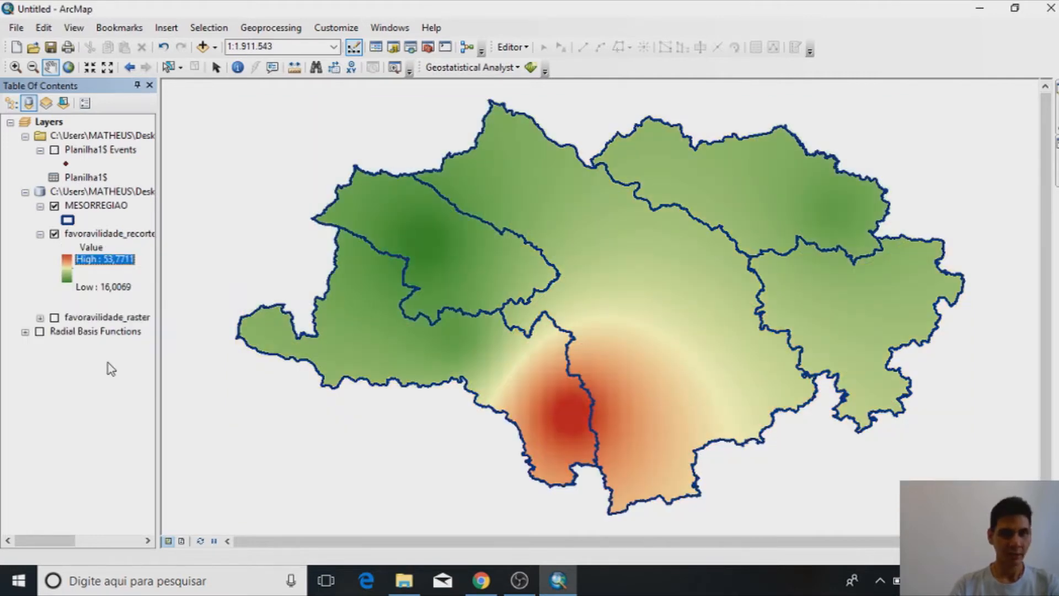
Step: Label the regions of the MESORREGIAO layer with their names on the map
{"action": "left_click", "coordinate": [95, 210]}
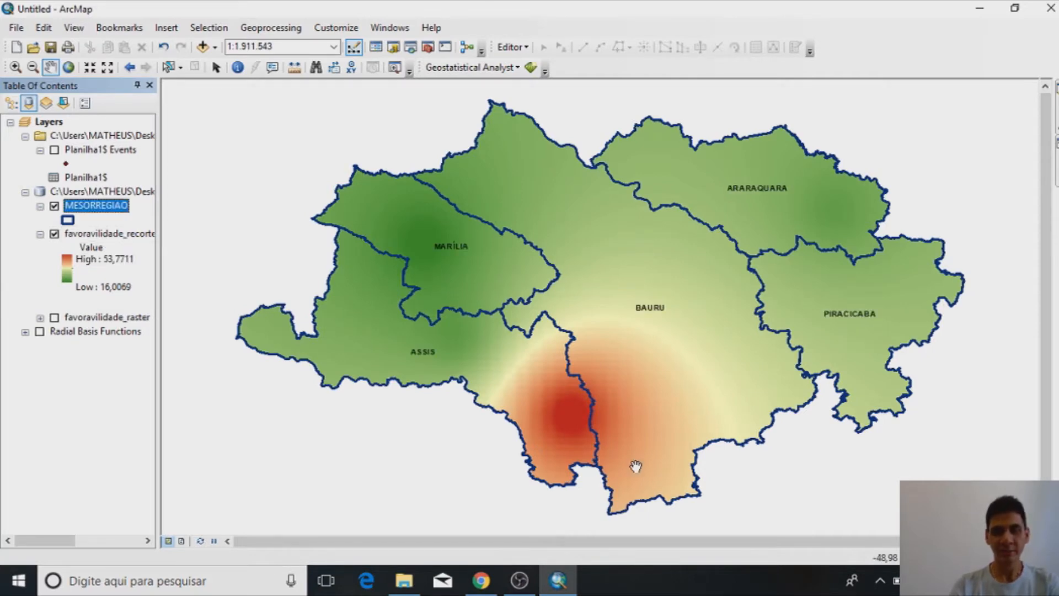
{"action": "left_click_drag", "start_coordinate": [277, 243], "coordinate": [305, 211]}
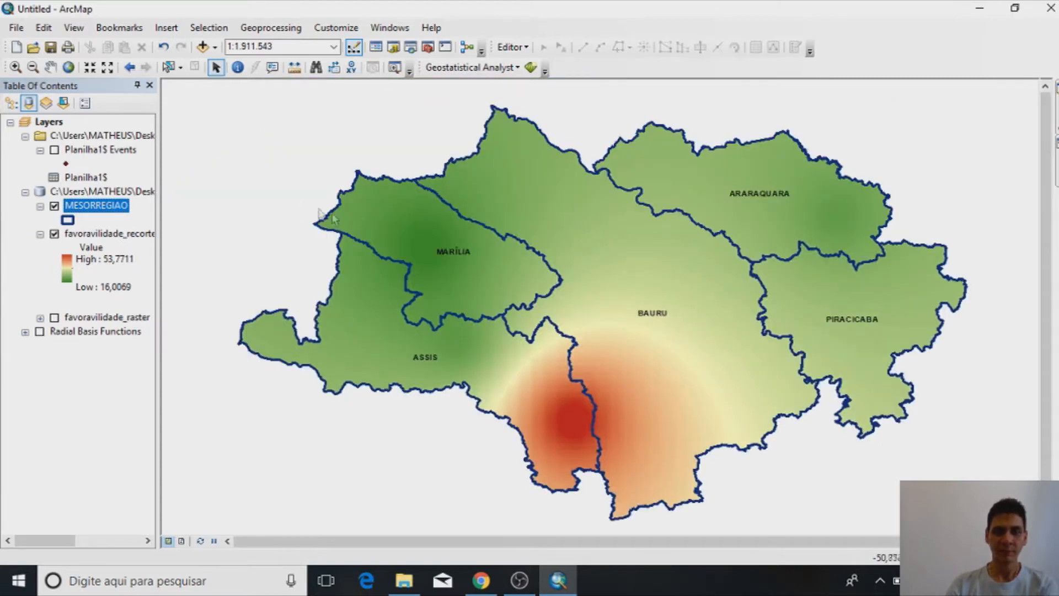